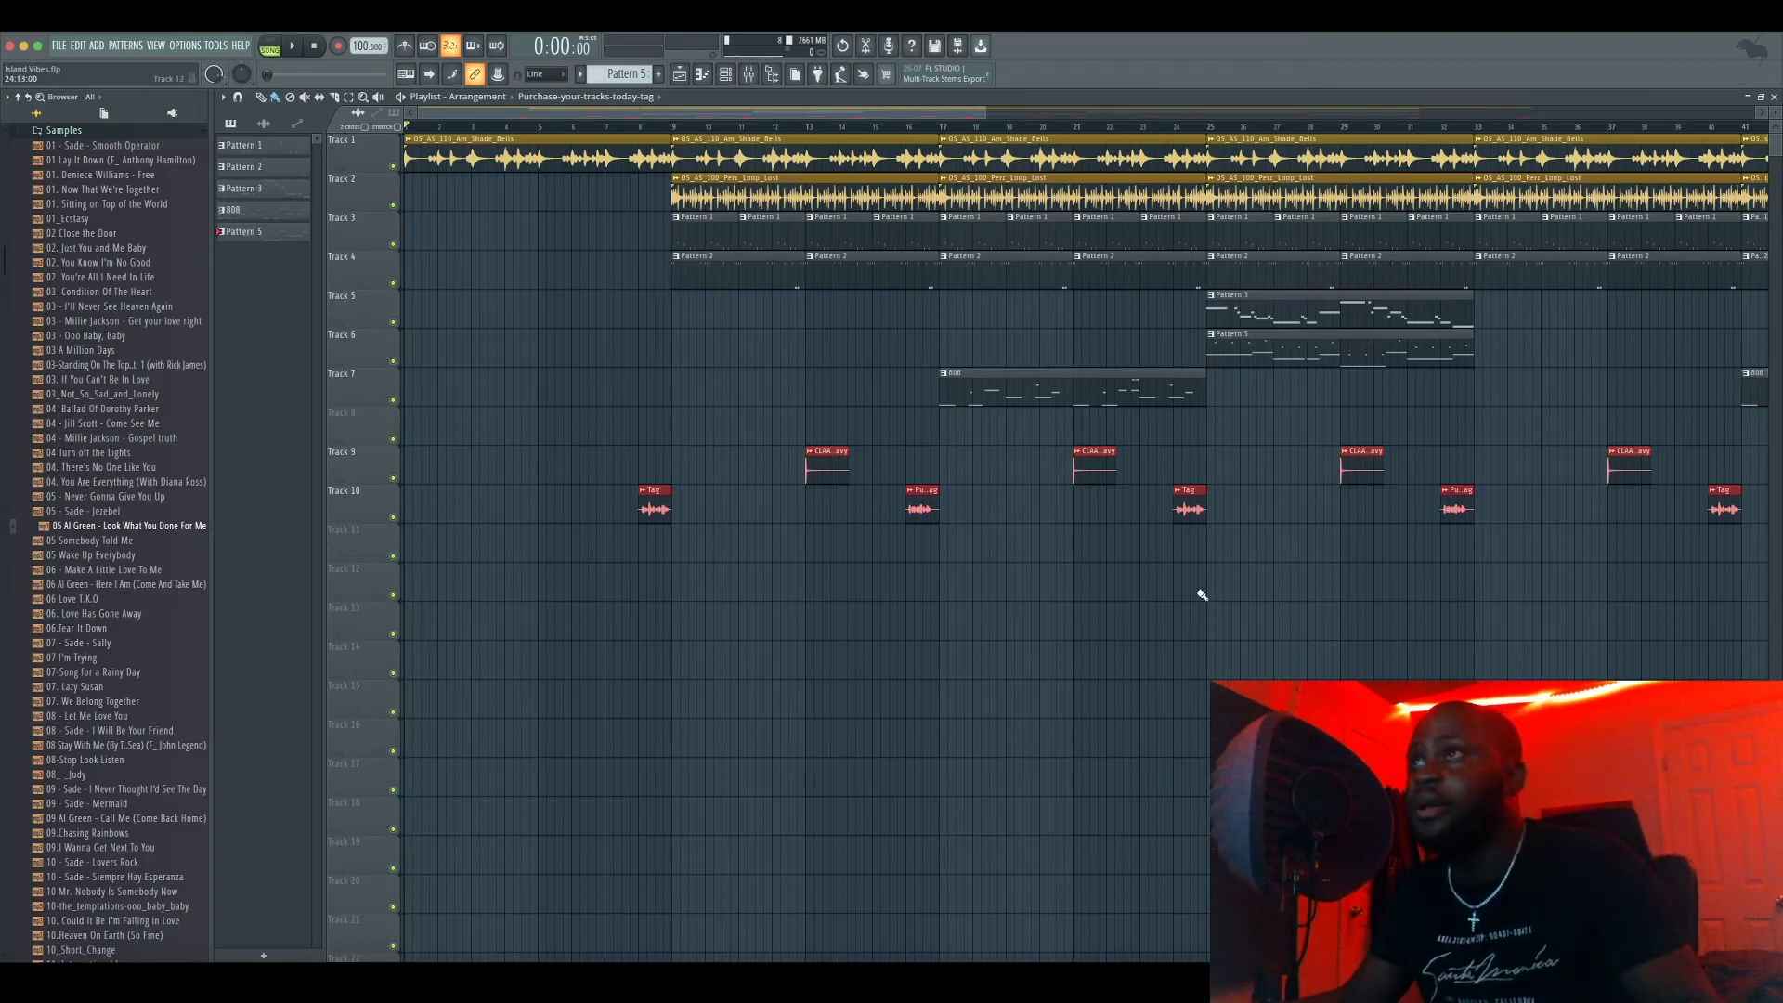
Zoom the playlist out to show the full Island Vibes arrangement
scroll(1202, 594, down, 3)
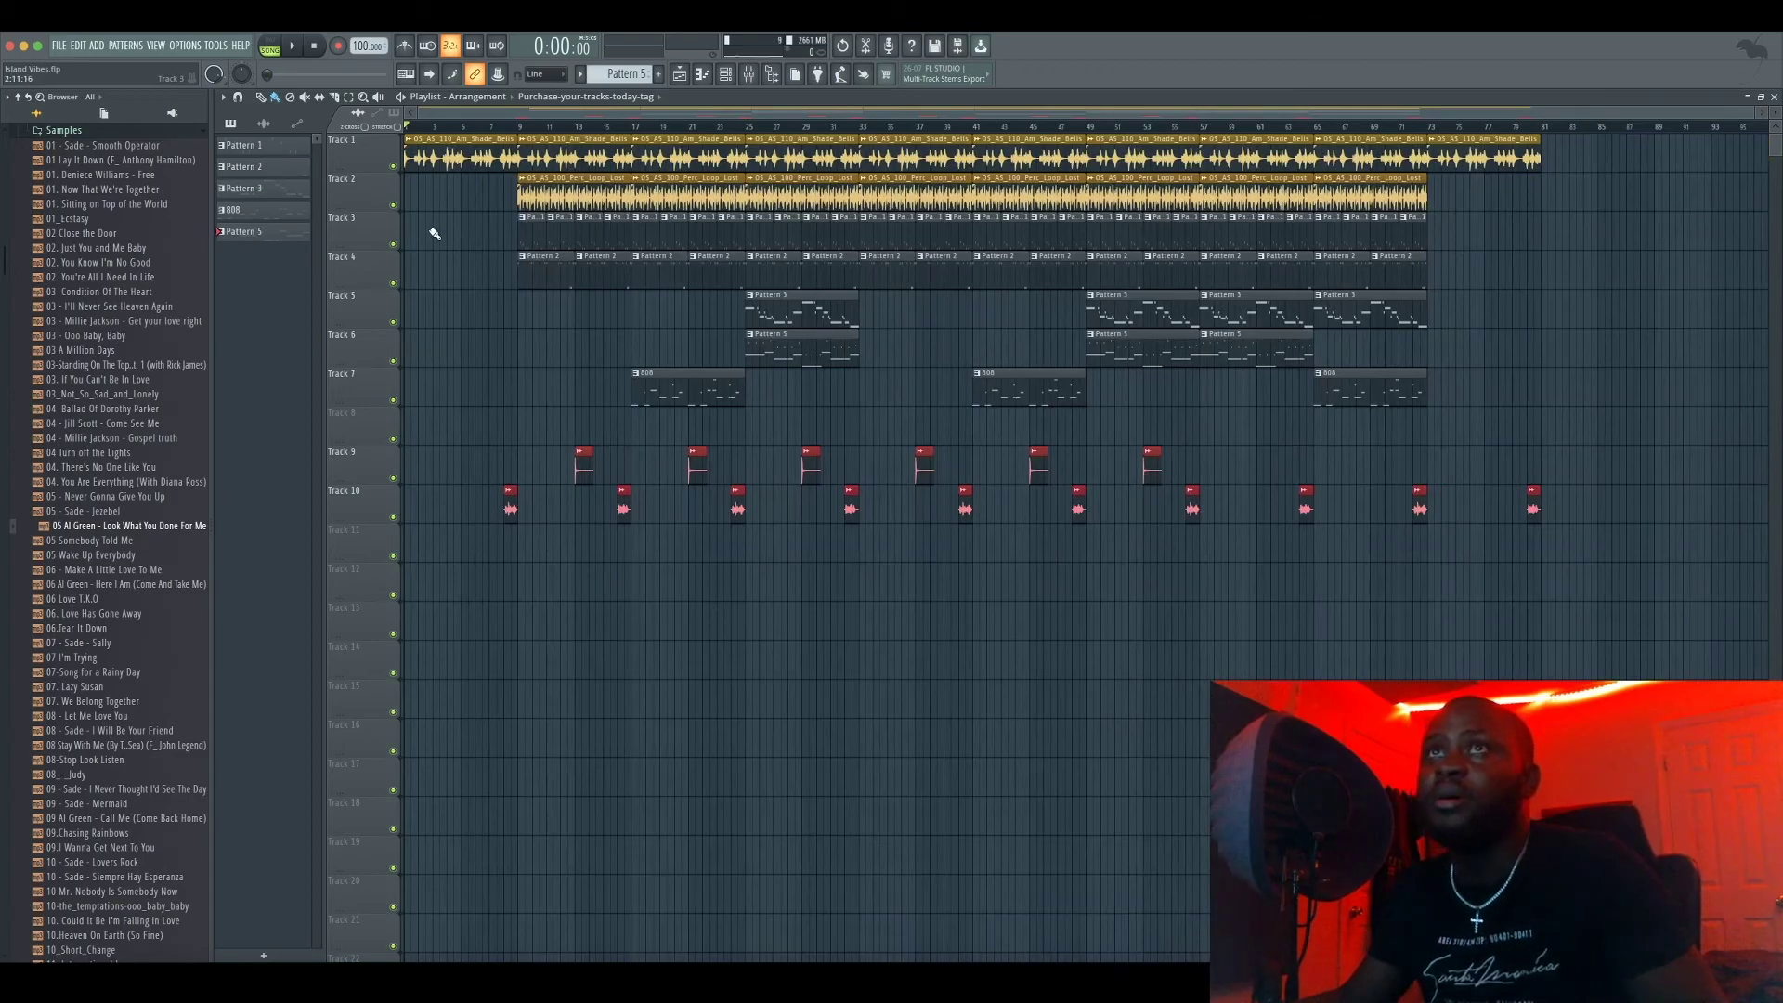
Open the Shade Bells channel settings beside the Mixer and play the song through once
double_click(470, 157)
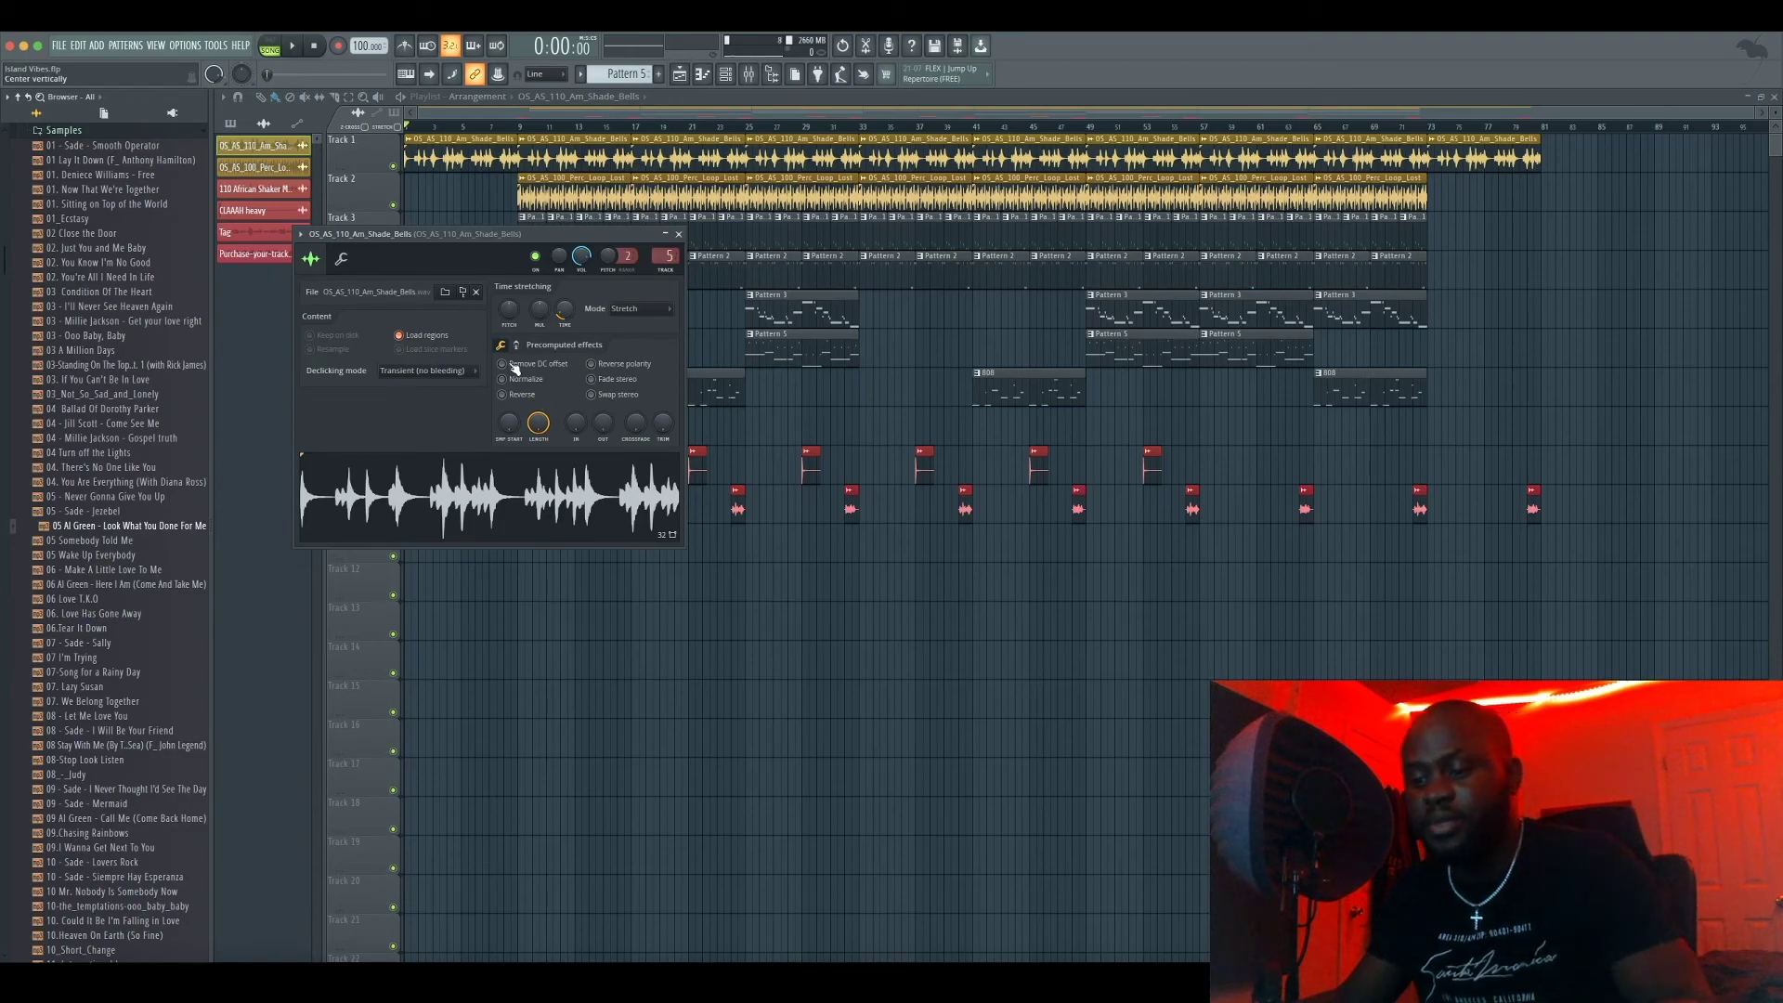
key(F9)
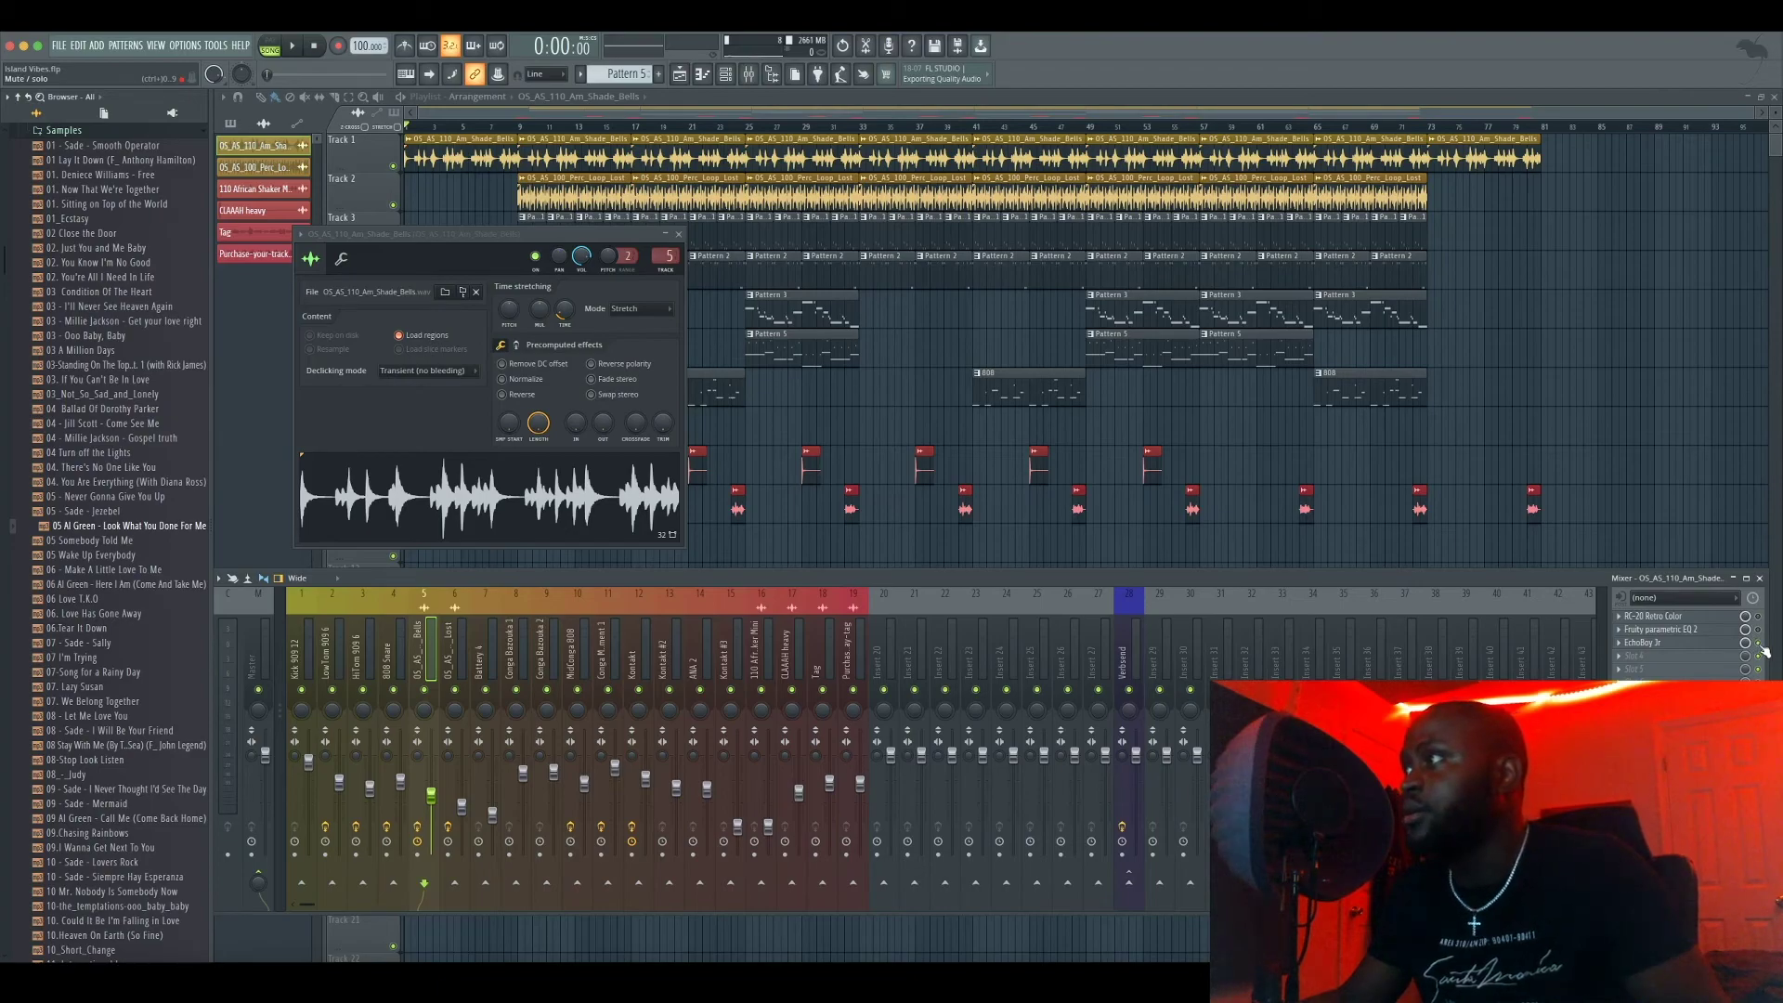
click(294, 48)
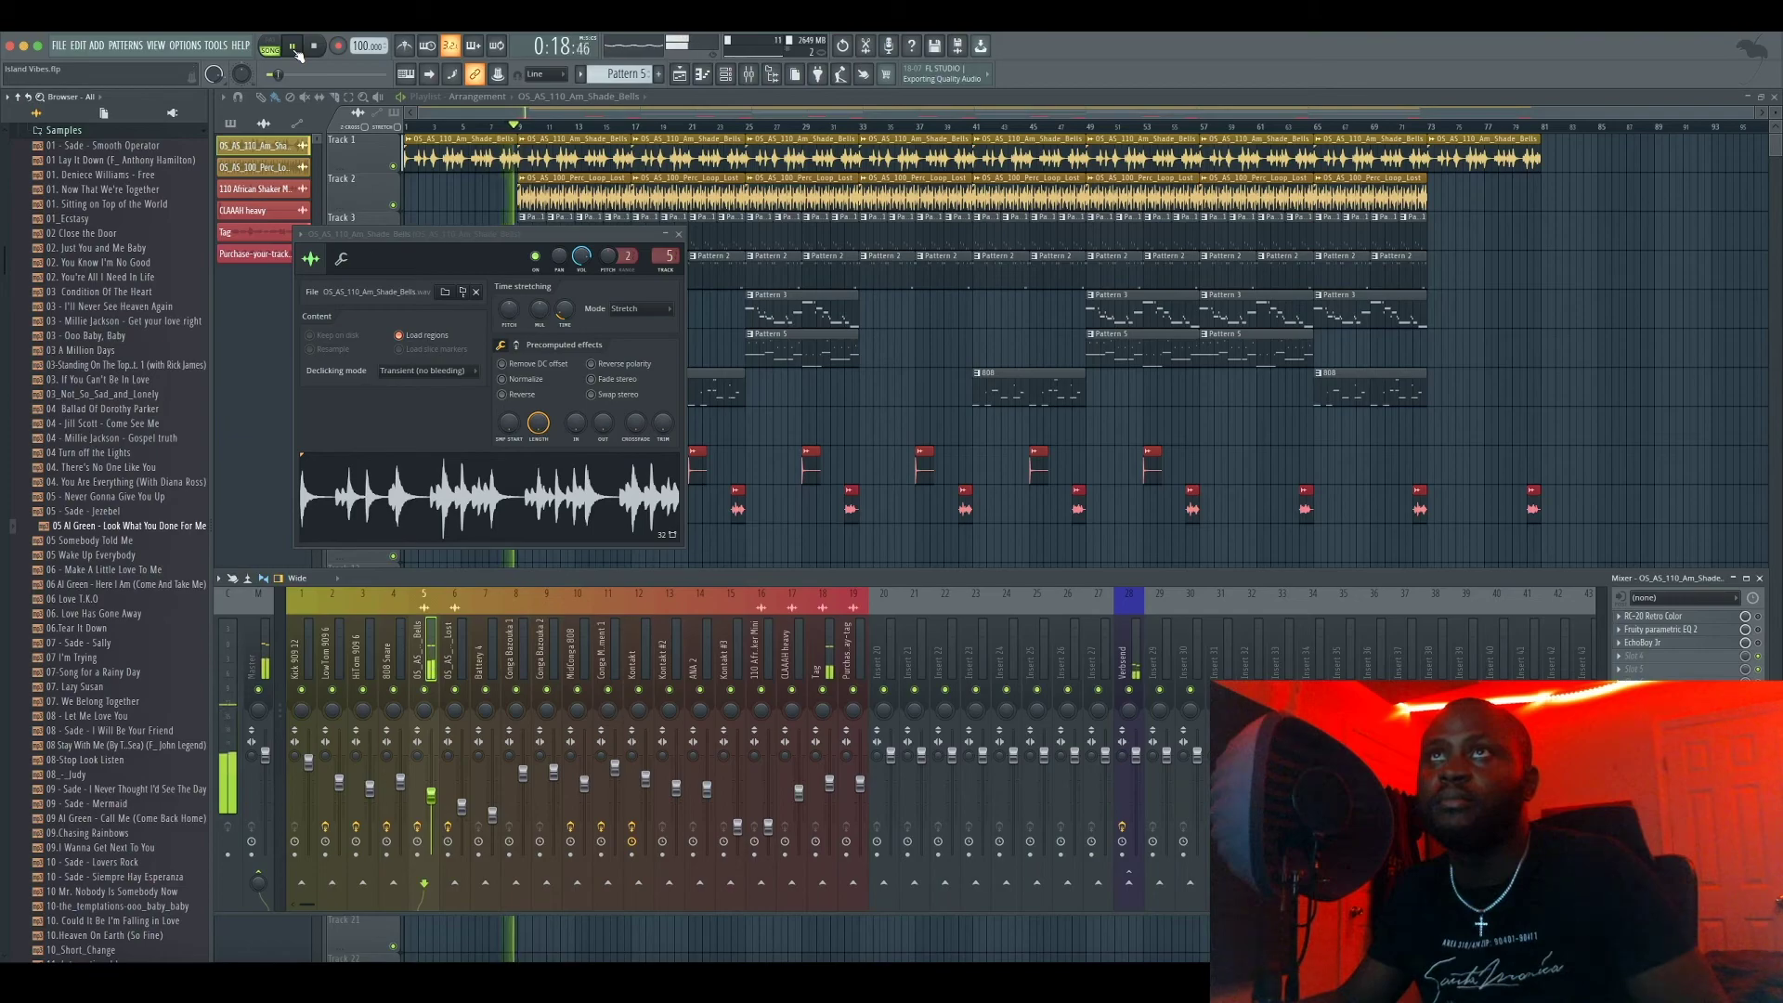
key(space)
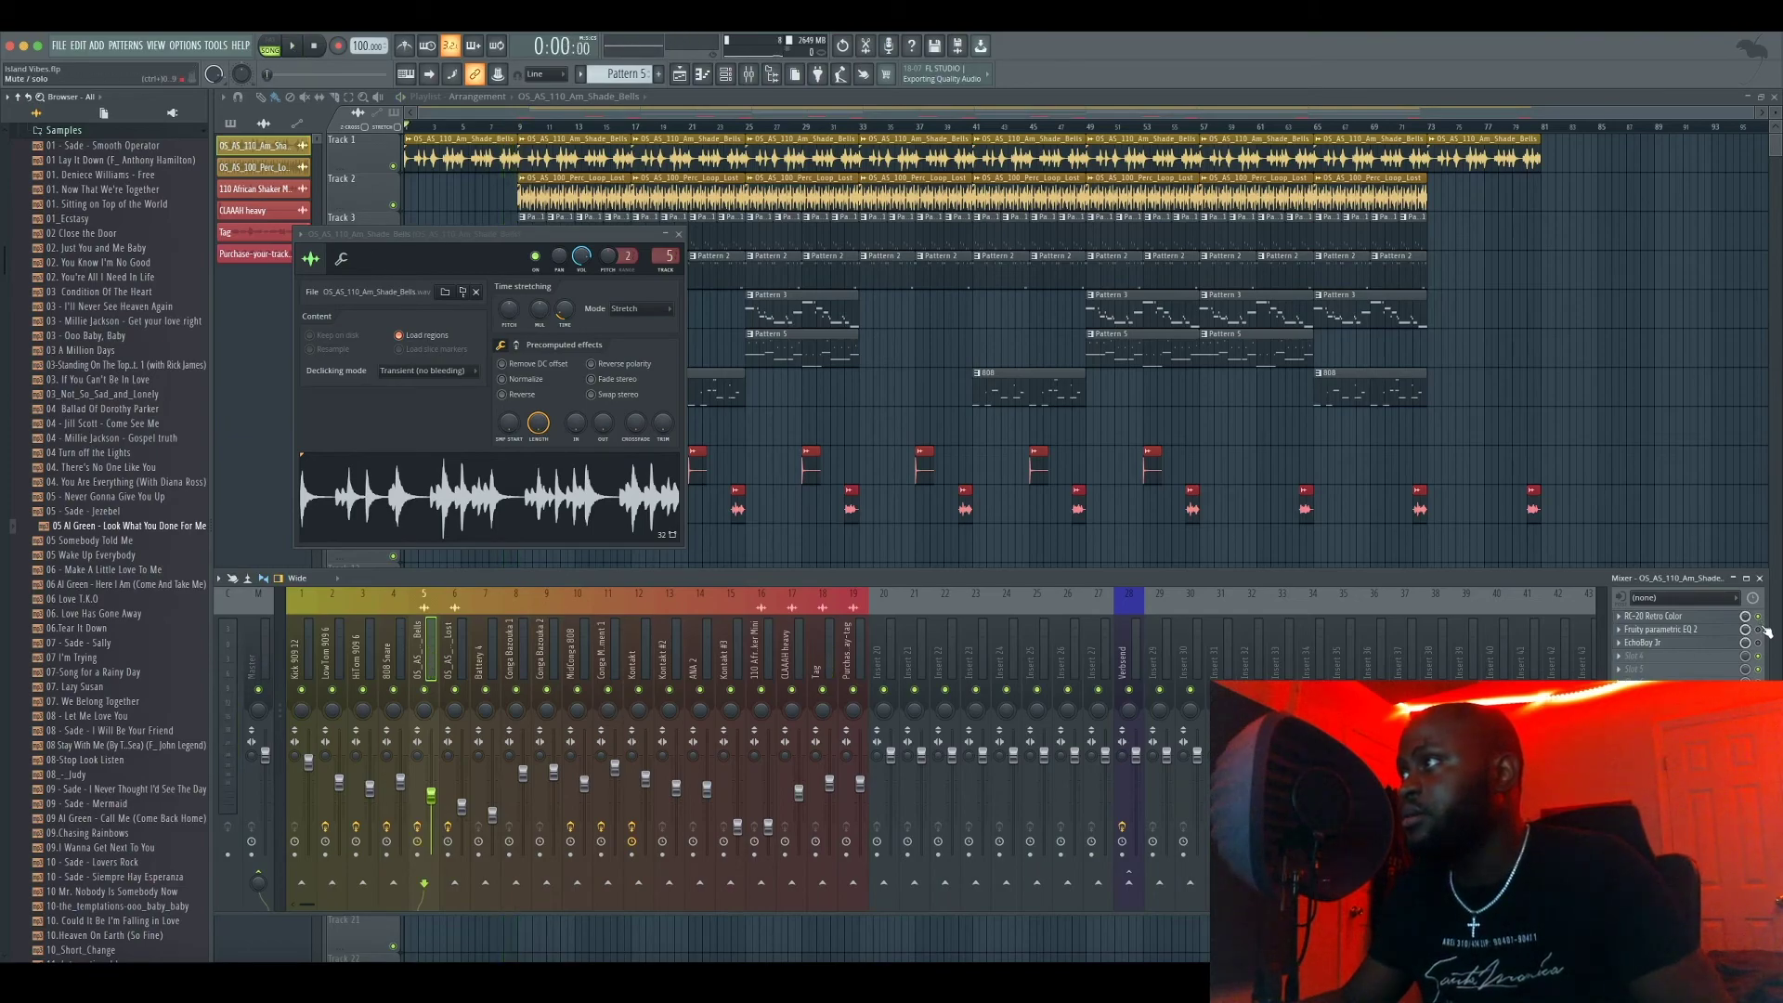
Inspect the melody's RC-20 Retro Color and EchoBoy Jr effects while playing, then close its settings
click(1684, 617)
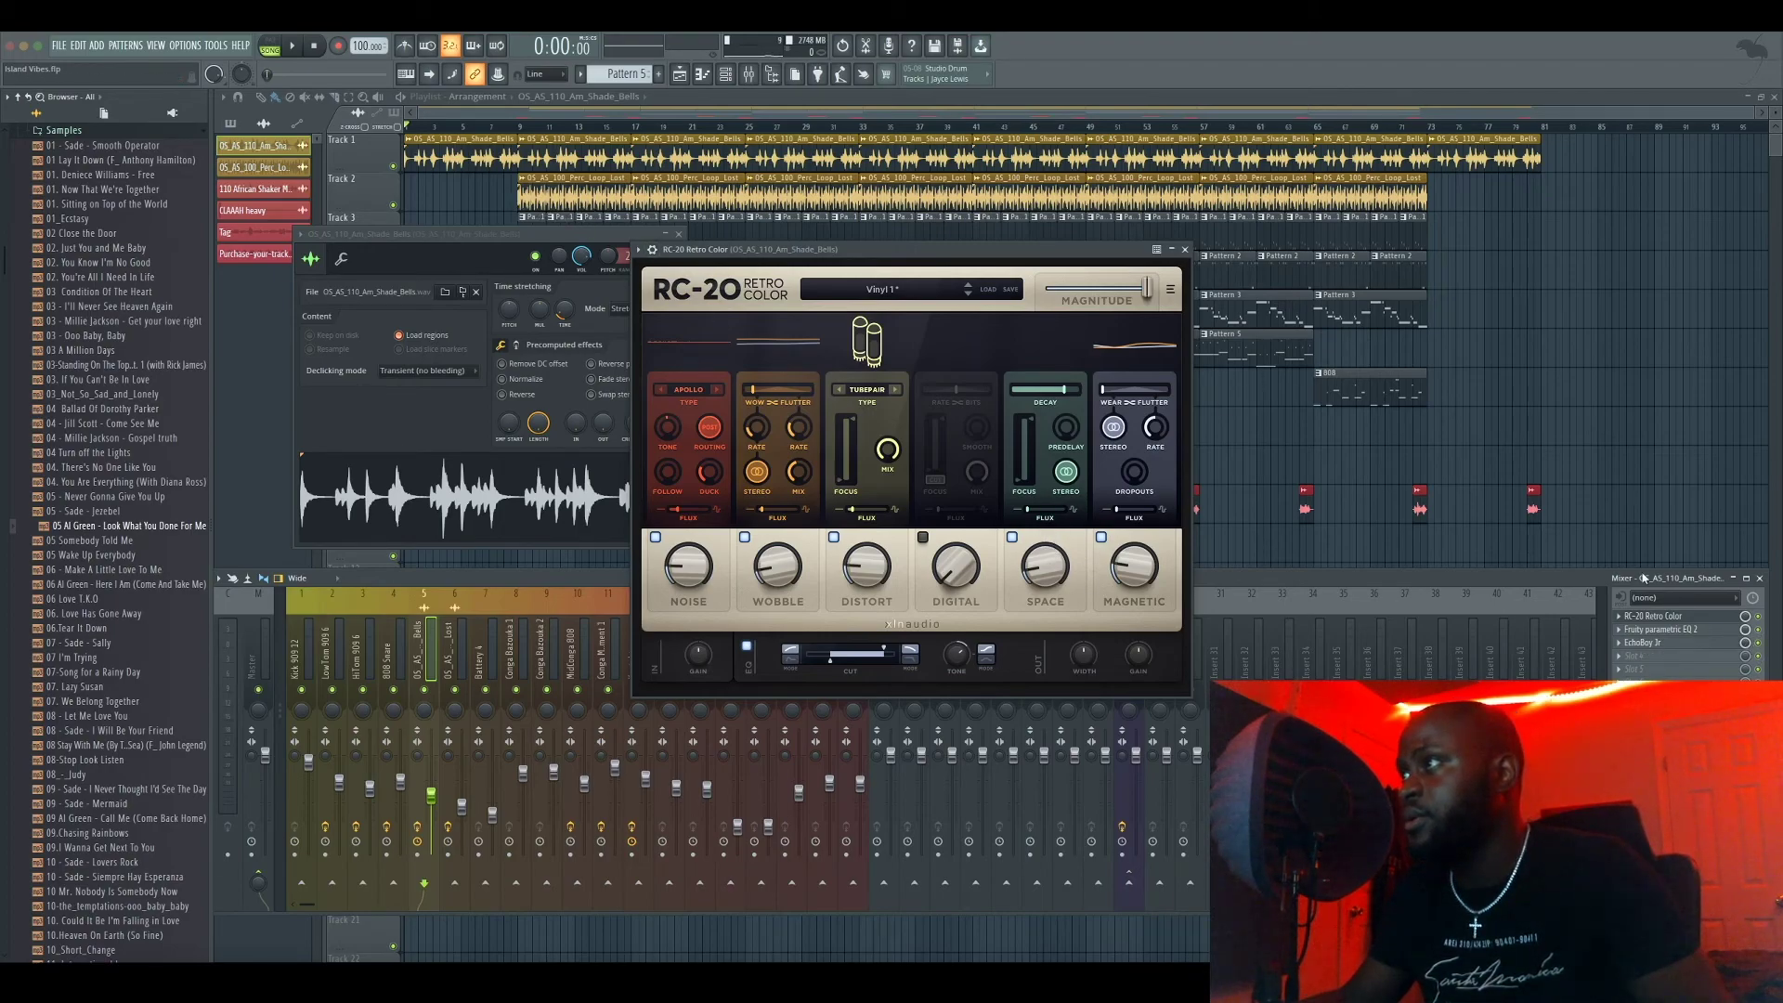
click(1185, 249)
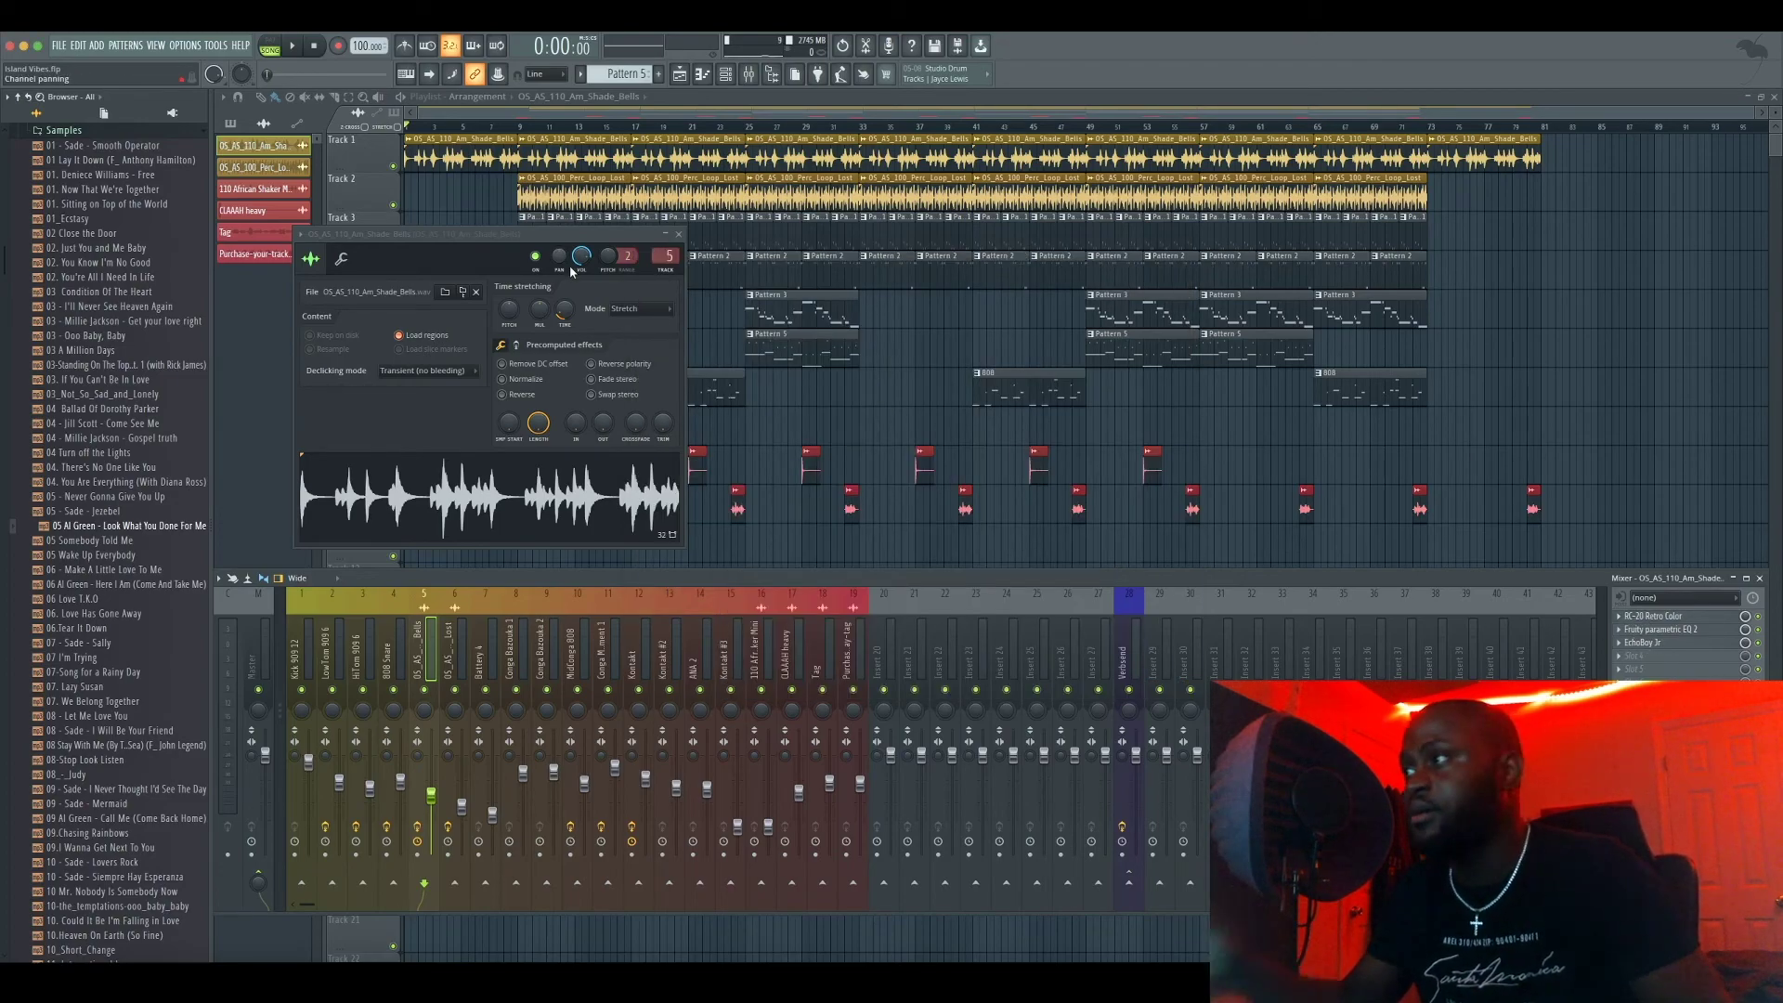
key(space)
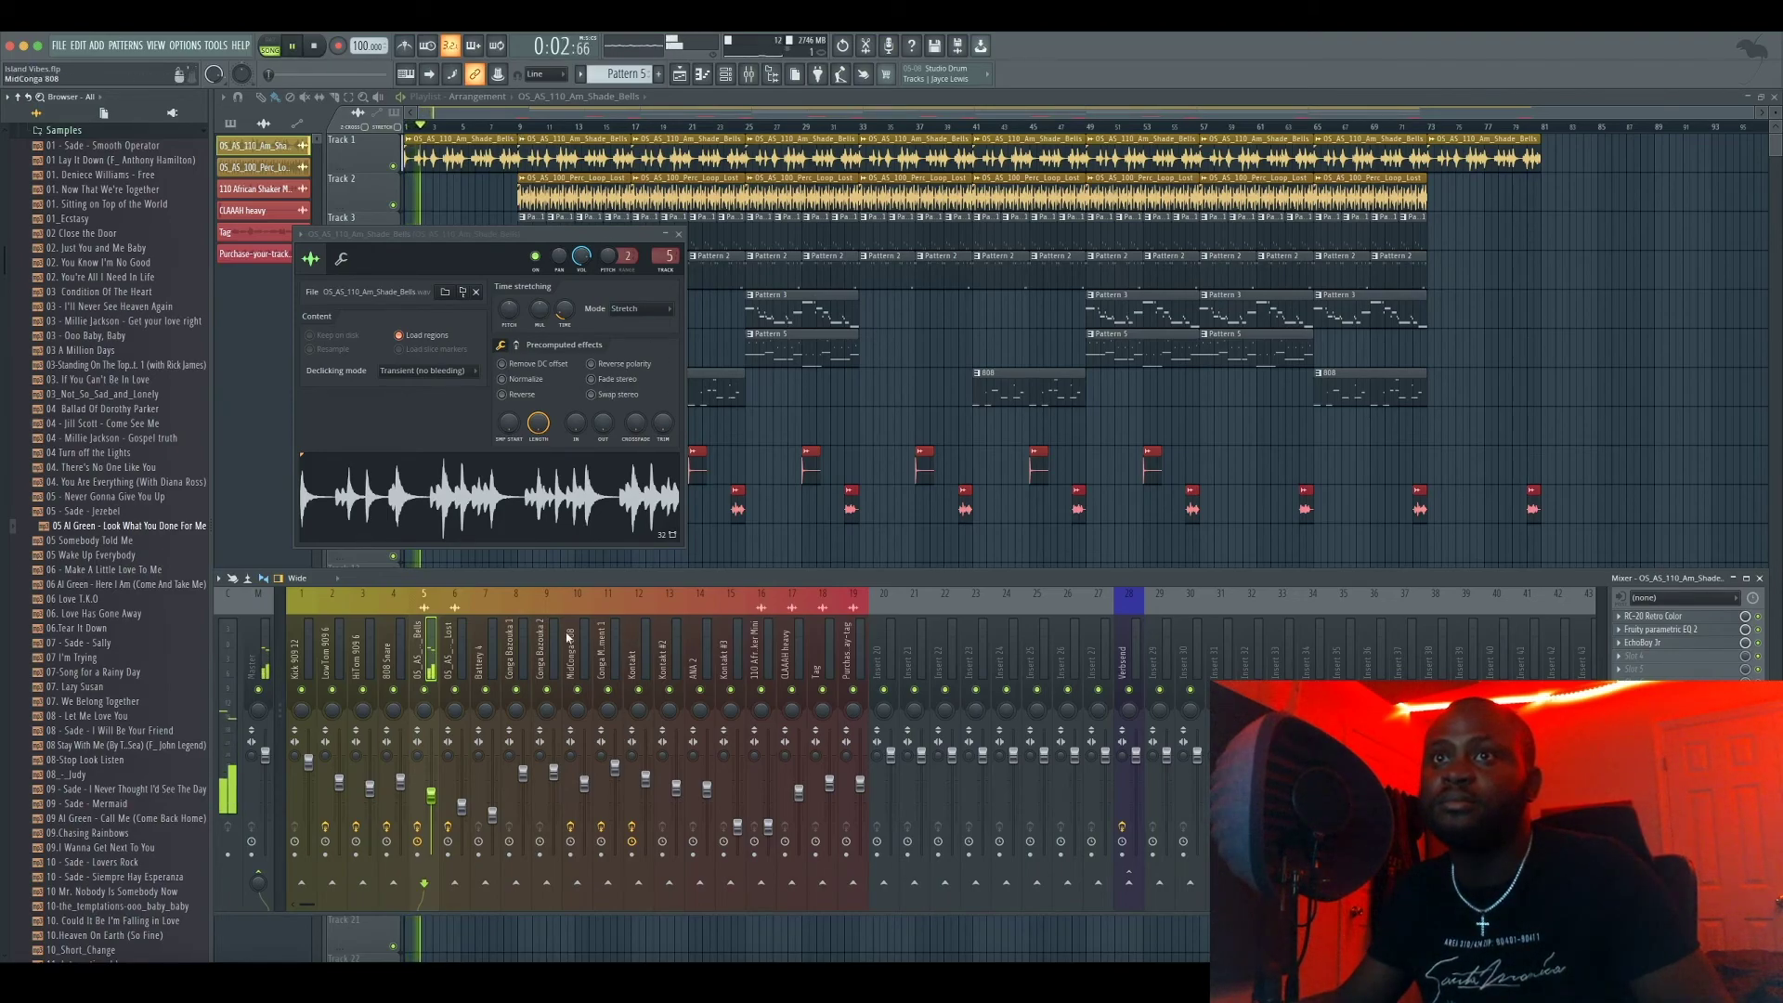
click(1663, 643)
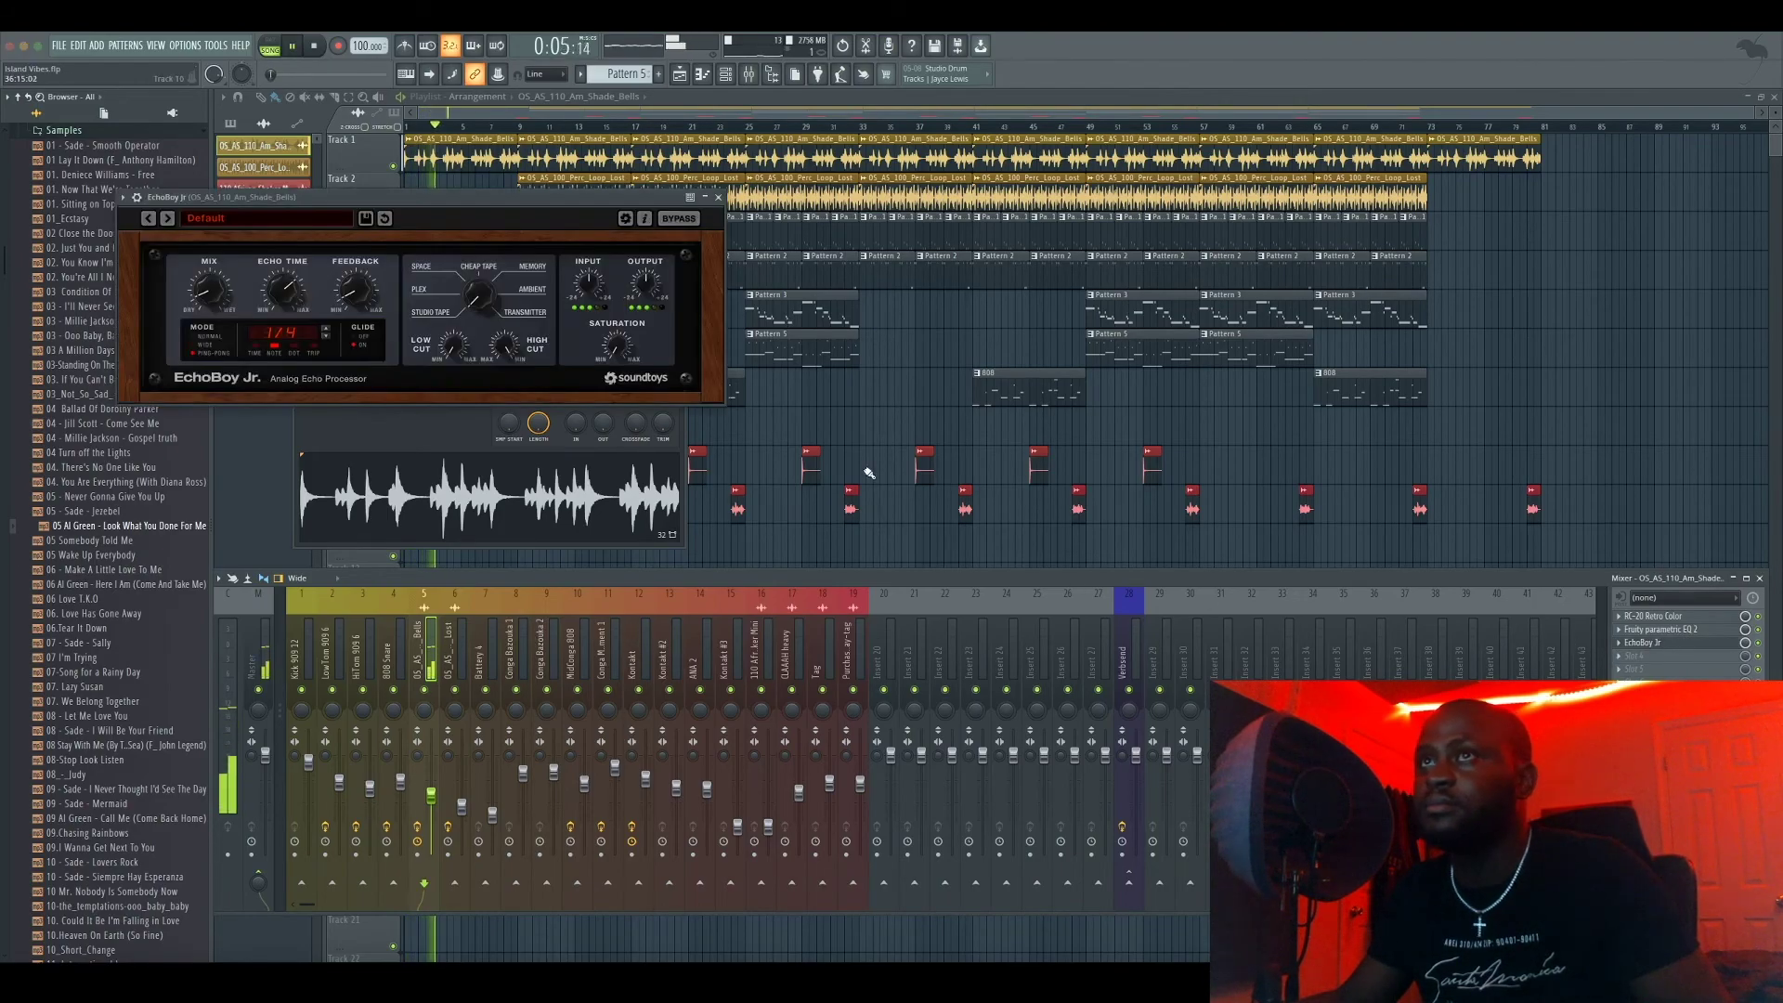
click(720, 198)
click(681, 232)
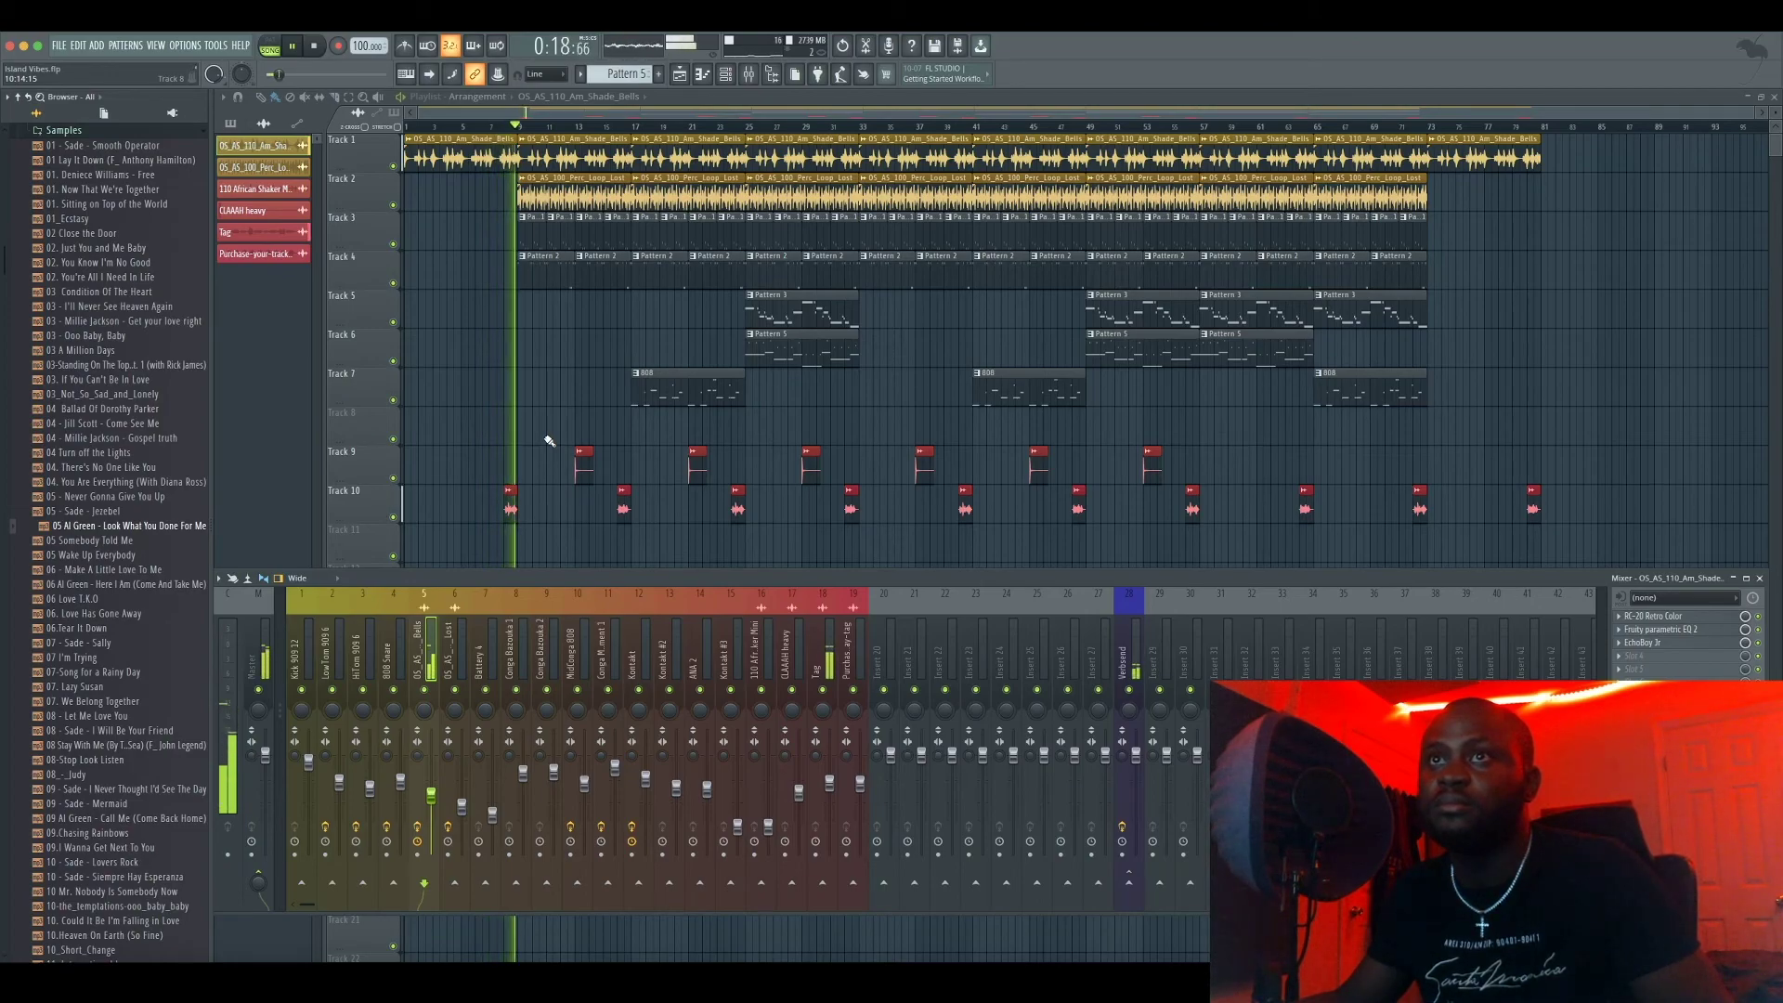
Open the Perc_Loop_Lost channel settings with its mixer insert, then play the song
key(space)
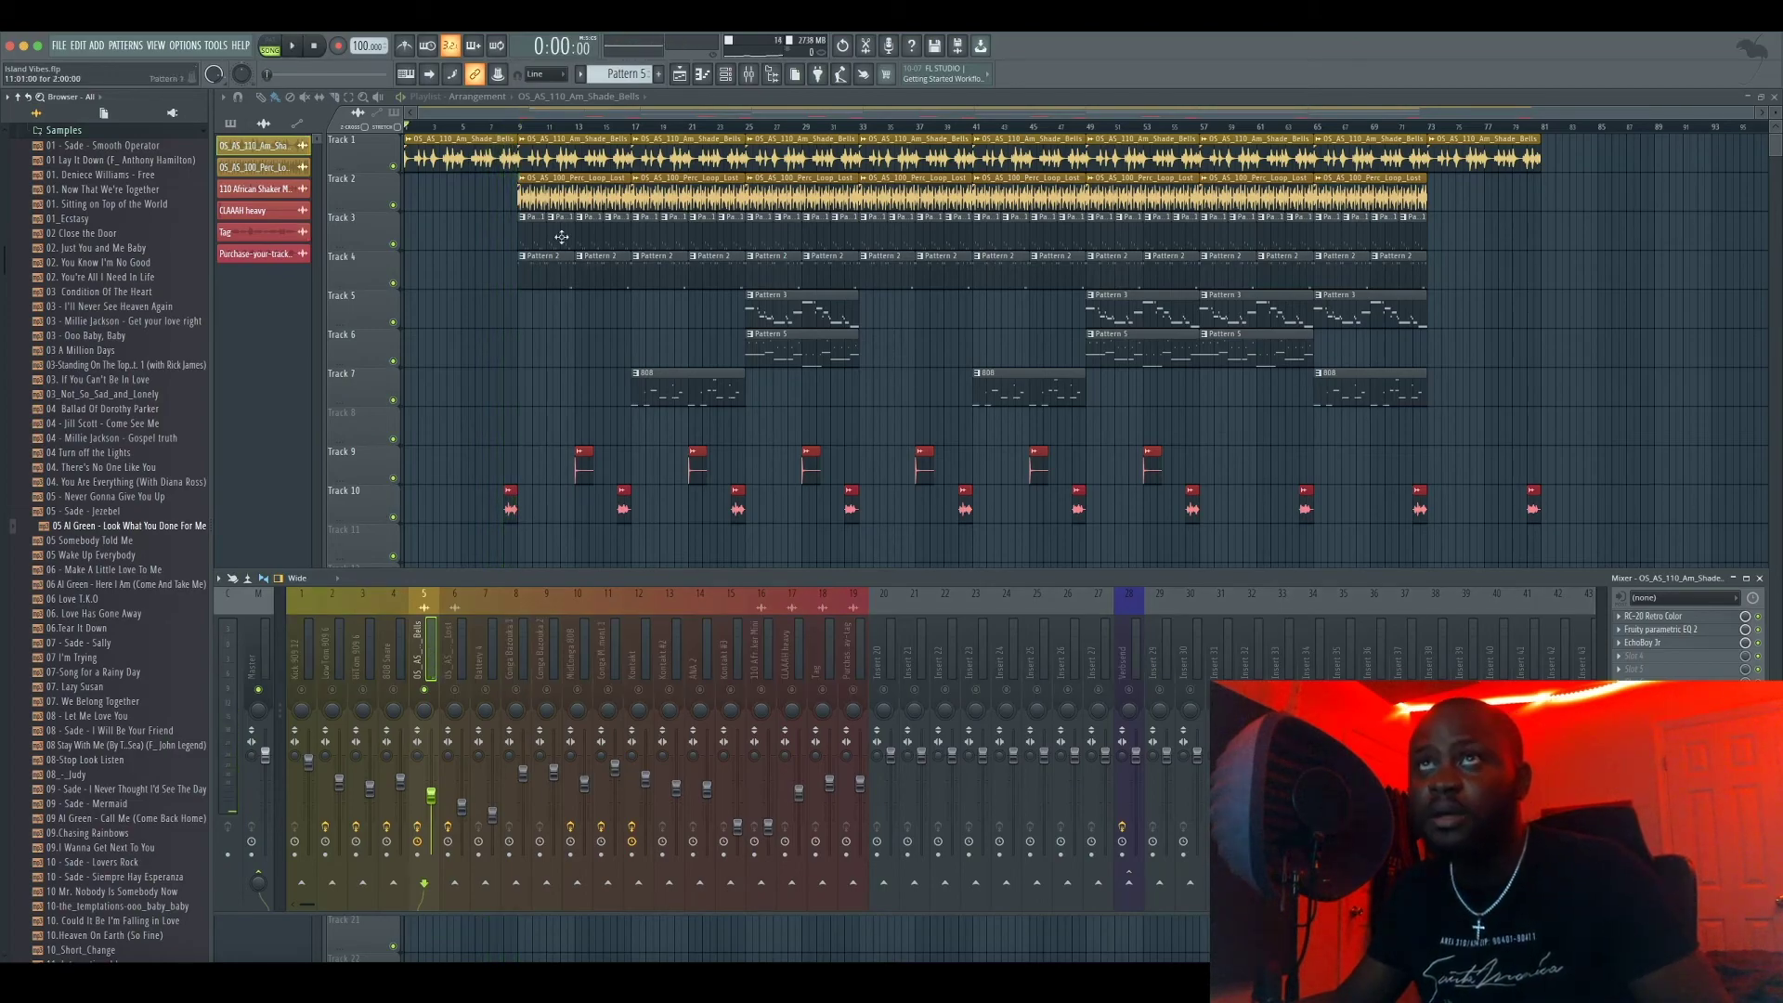
double_click(589, 181)
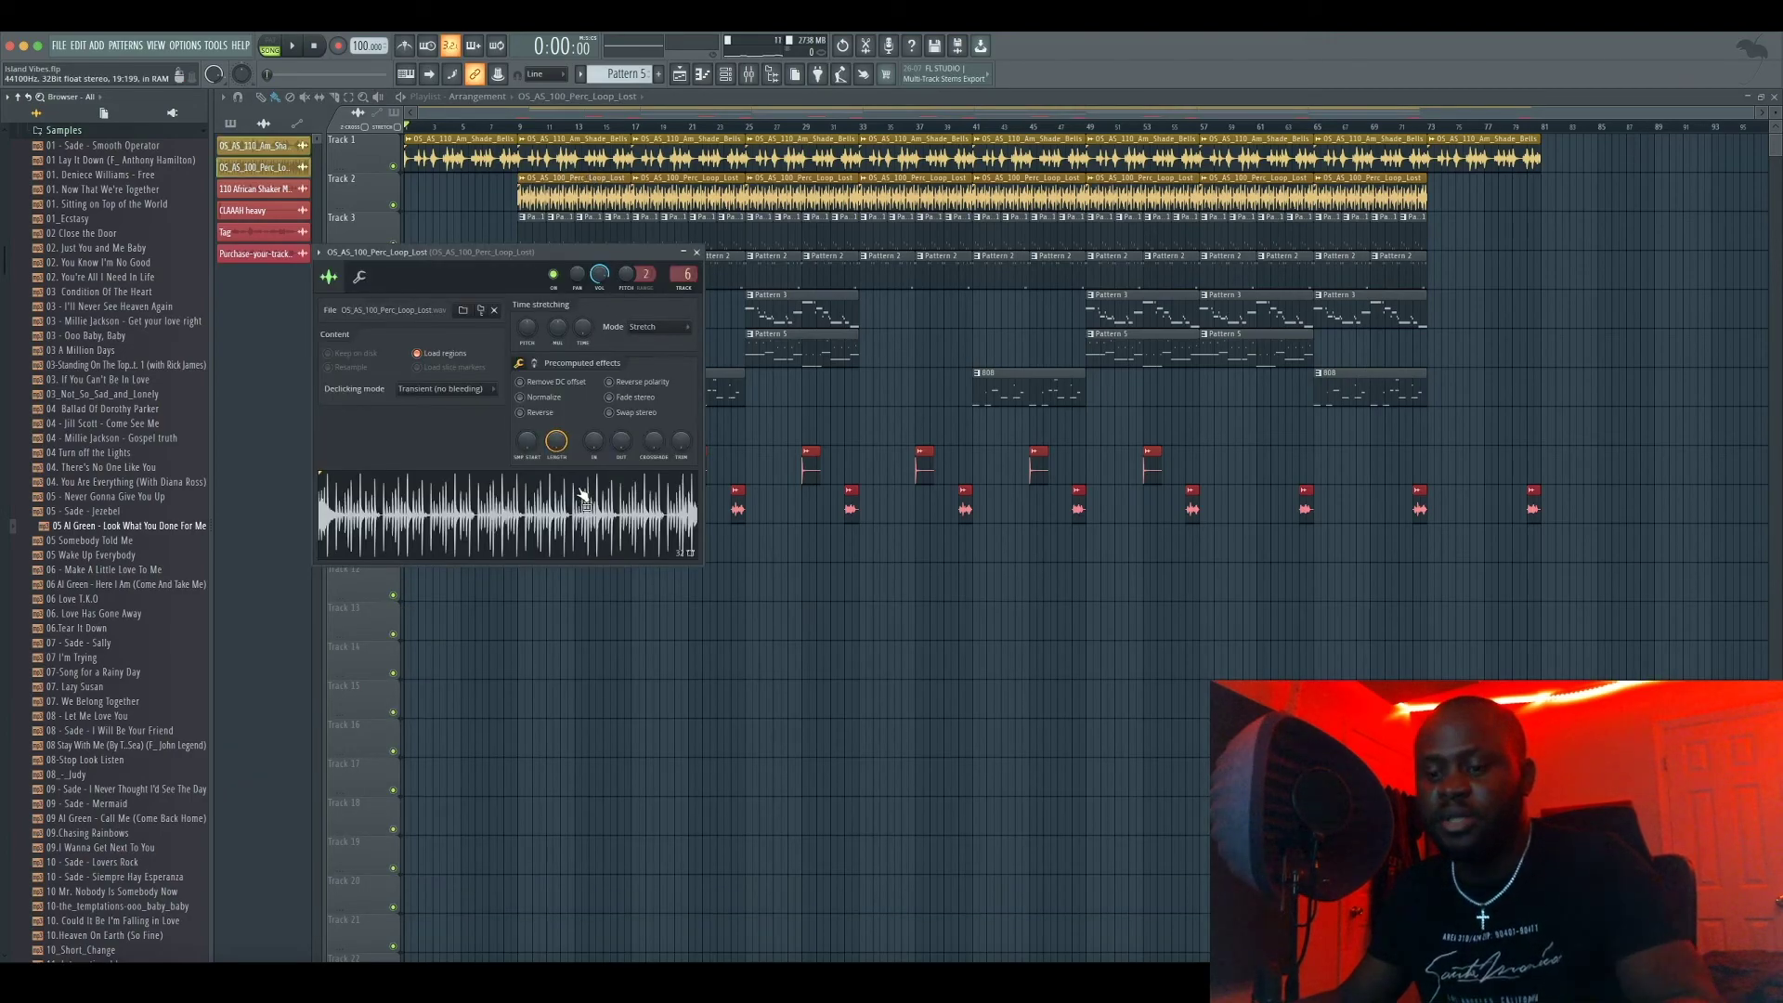
key(F9)
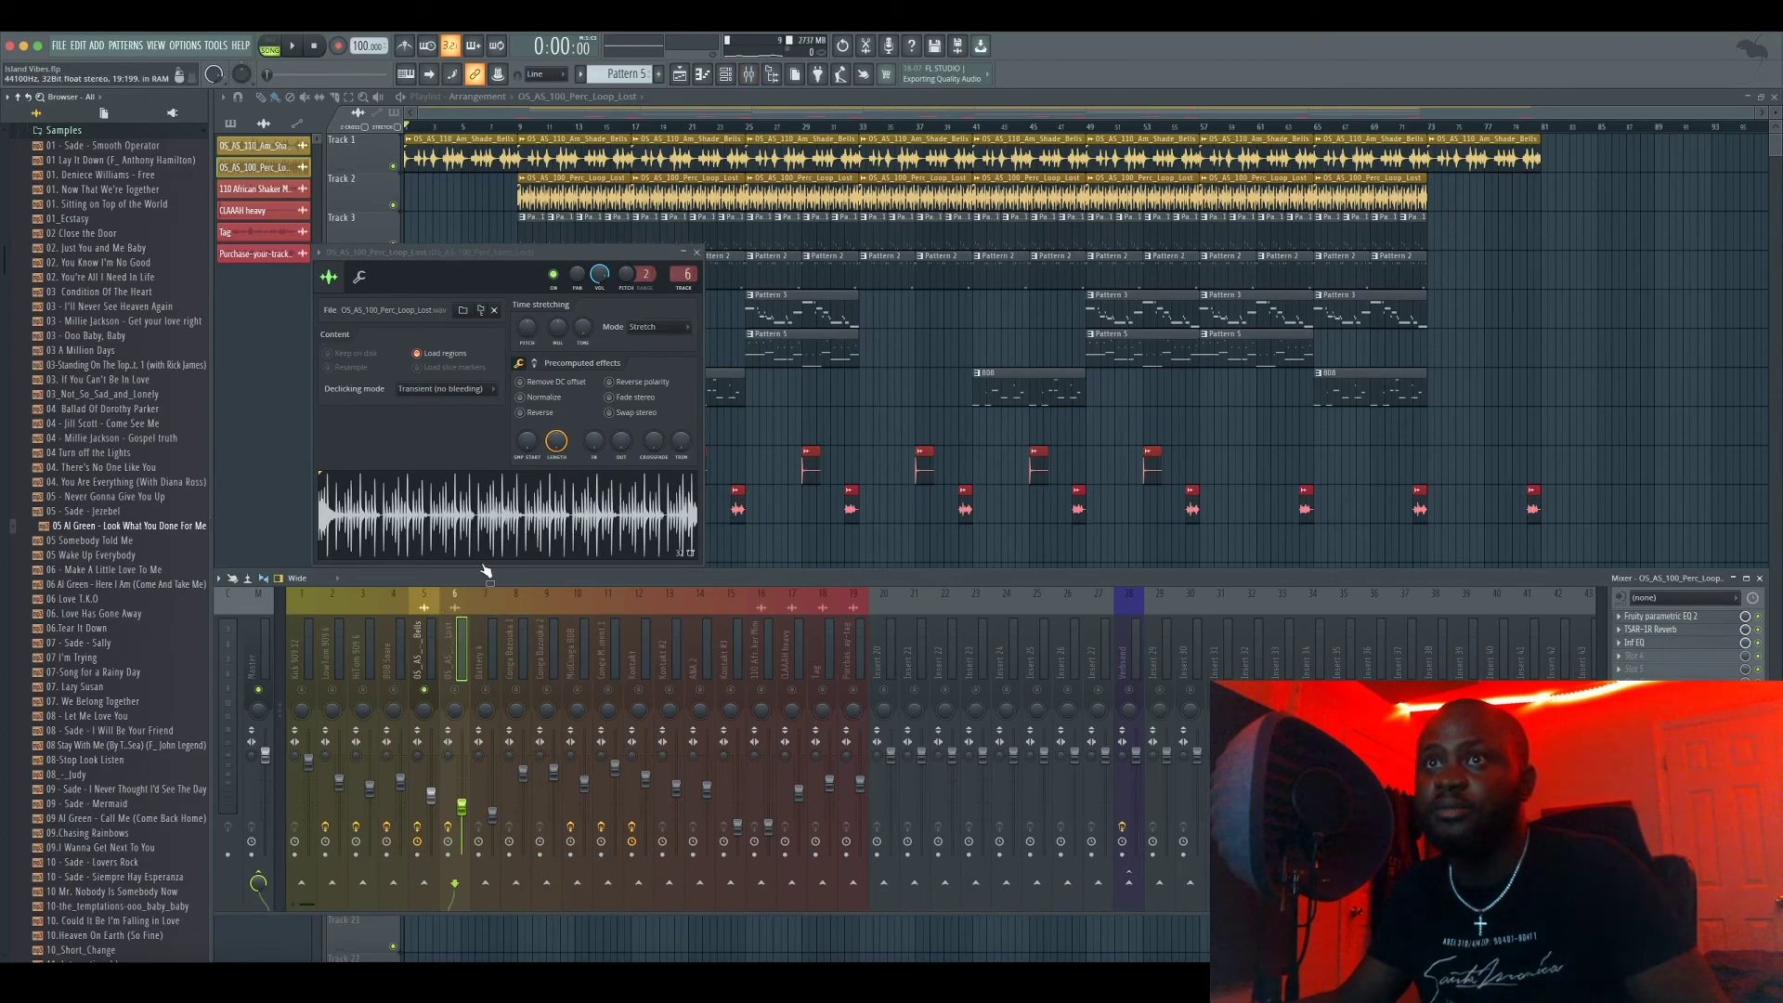
click(509, 525)
key(space)
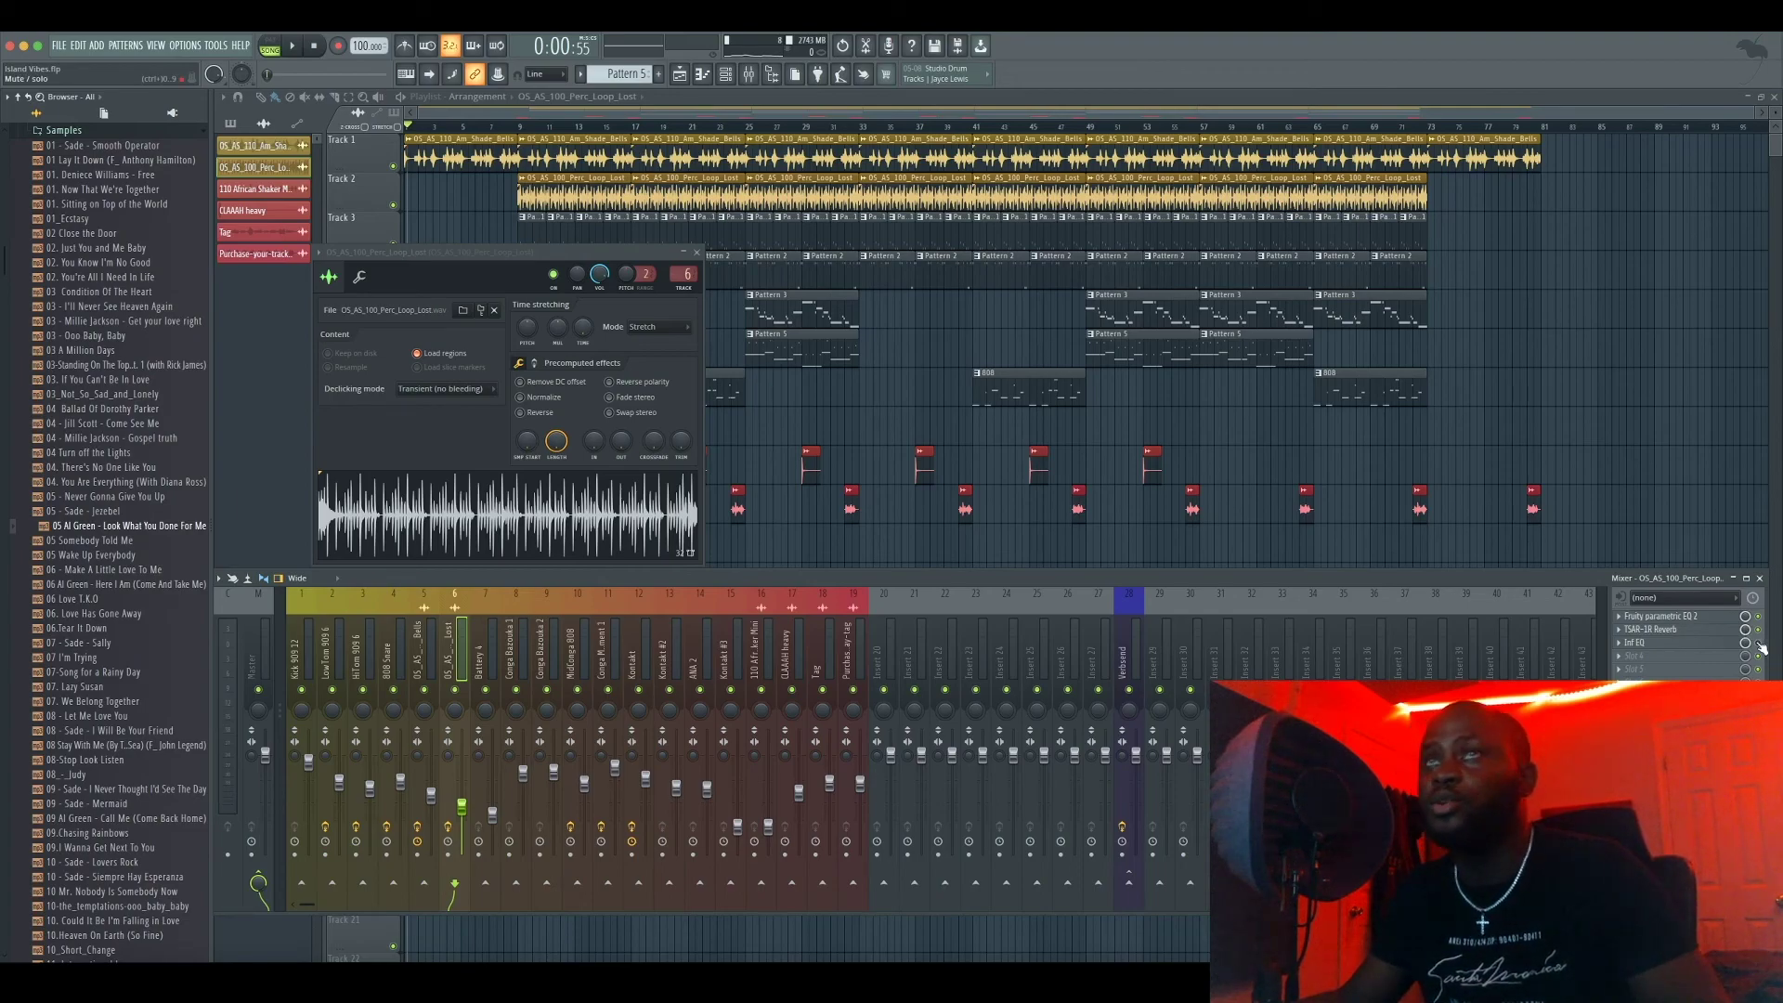
Check the percussion loop's Infinity EQ low cut and high notch, then close it
click(1640, 642)
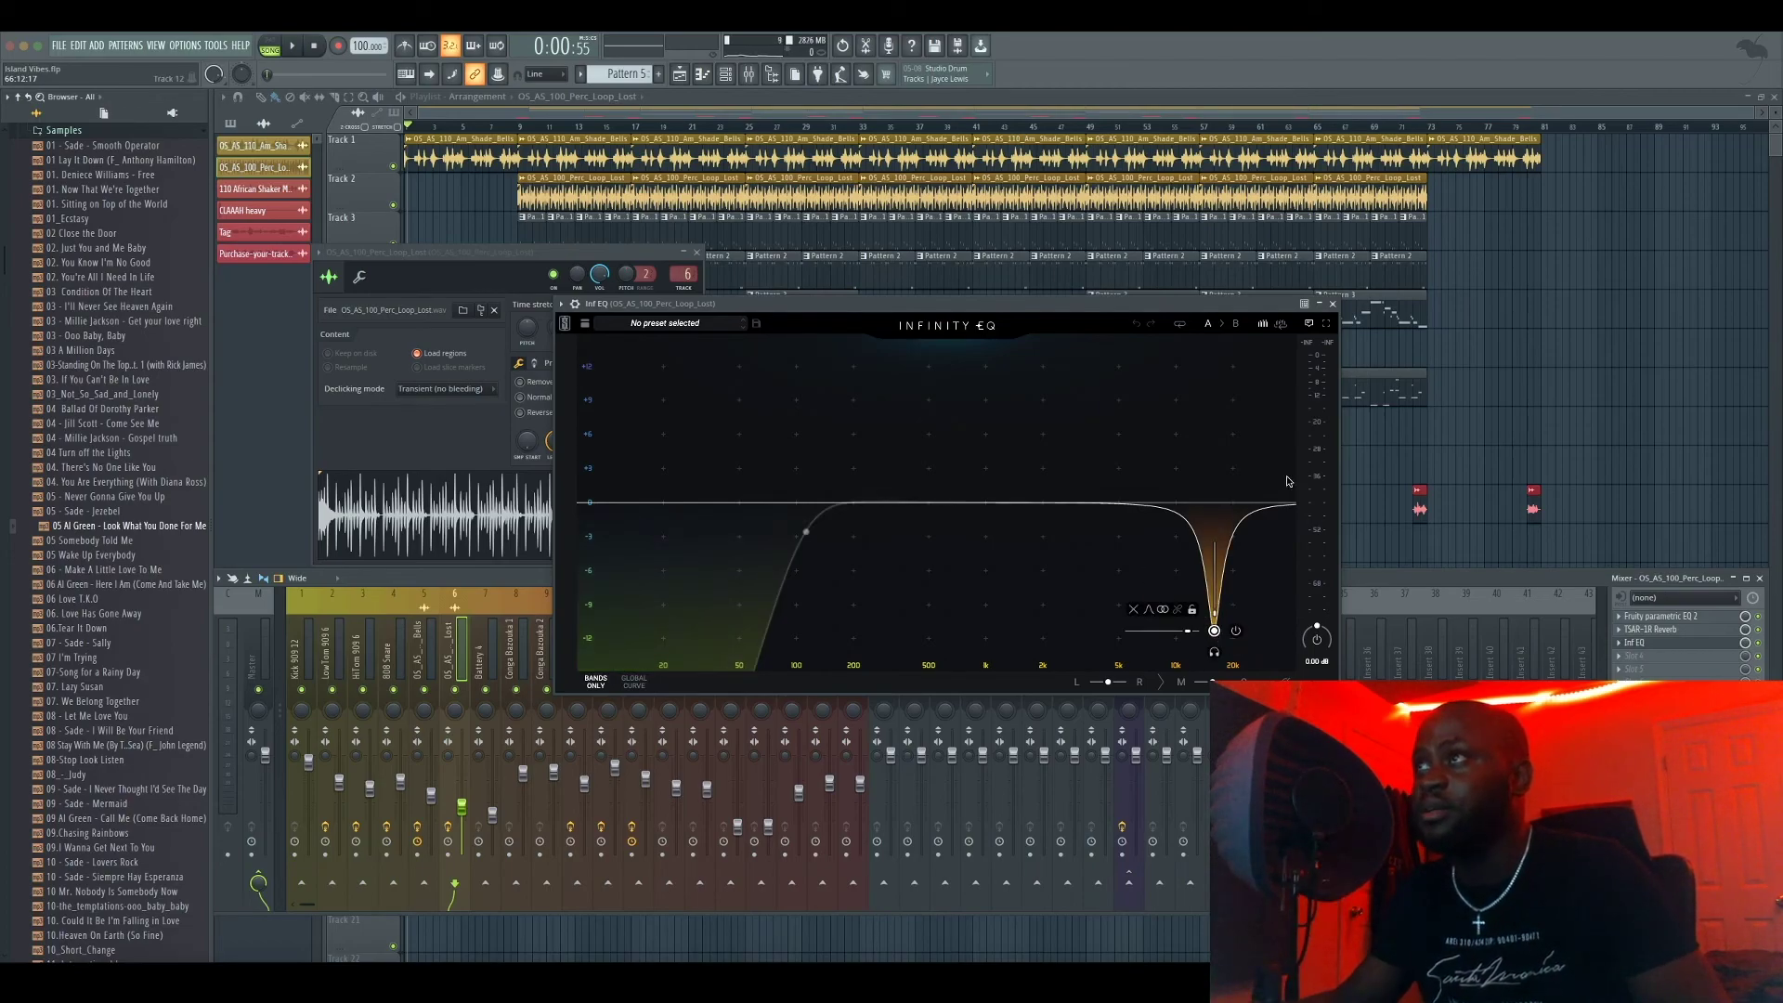
click(1334, 303)
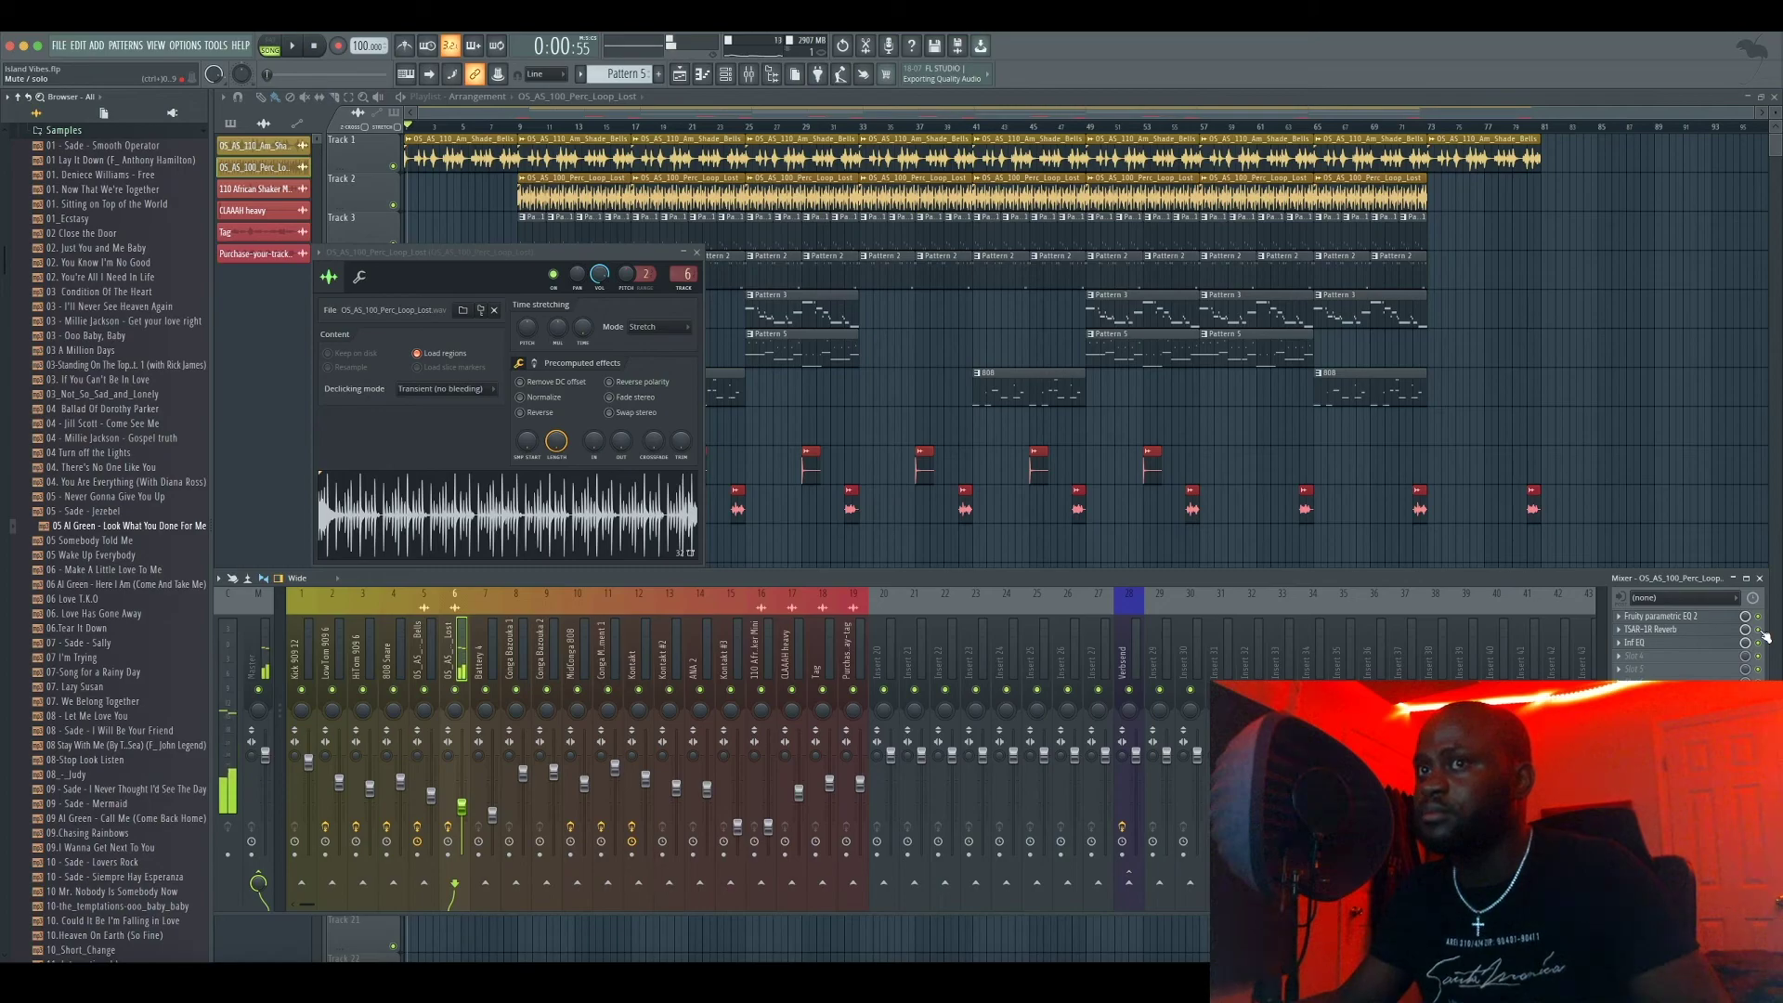
Mute Track 3 and the tracks below, listening with the Mixer shown, then stop
key(F5)
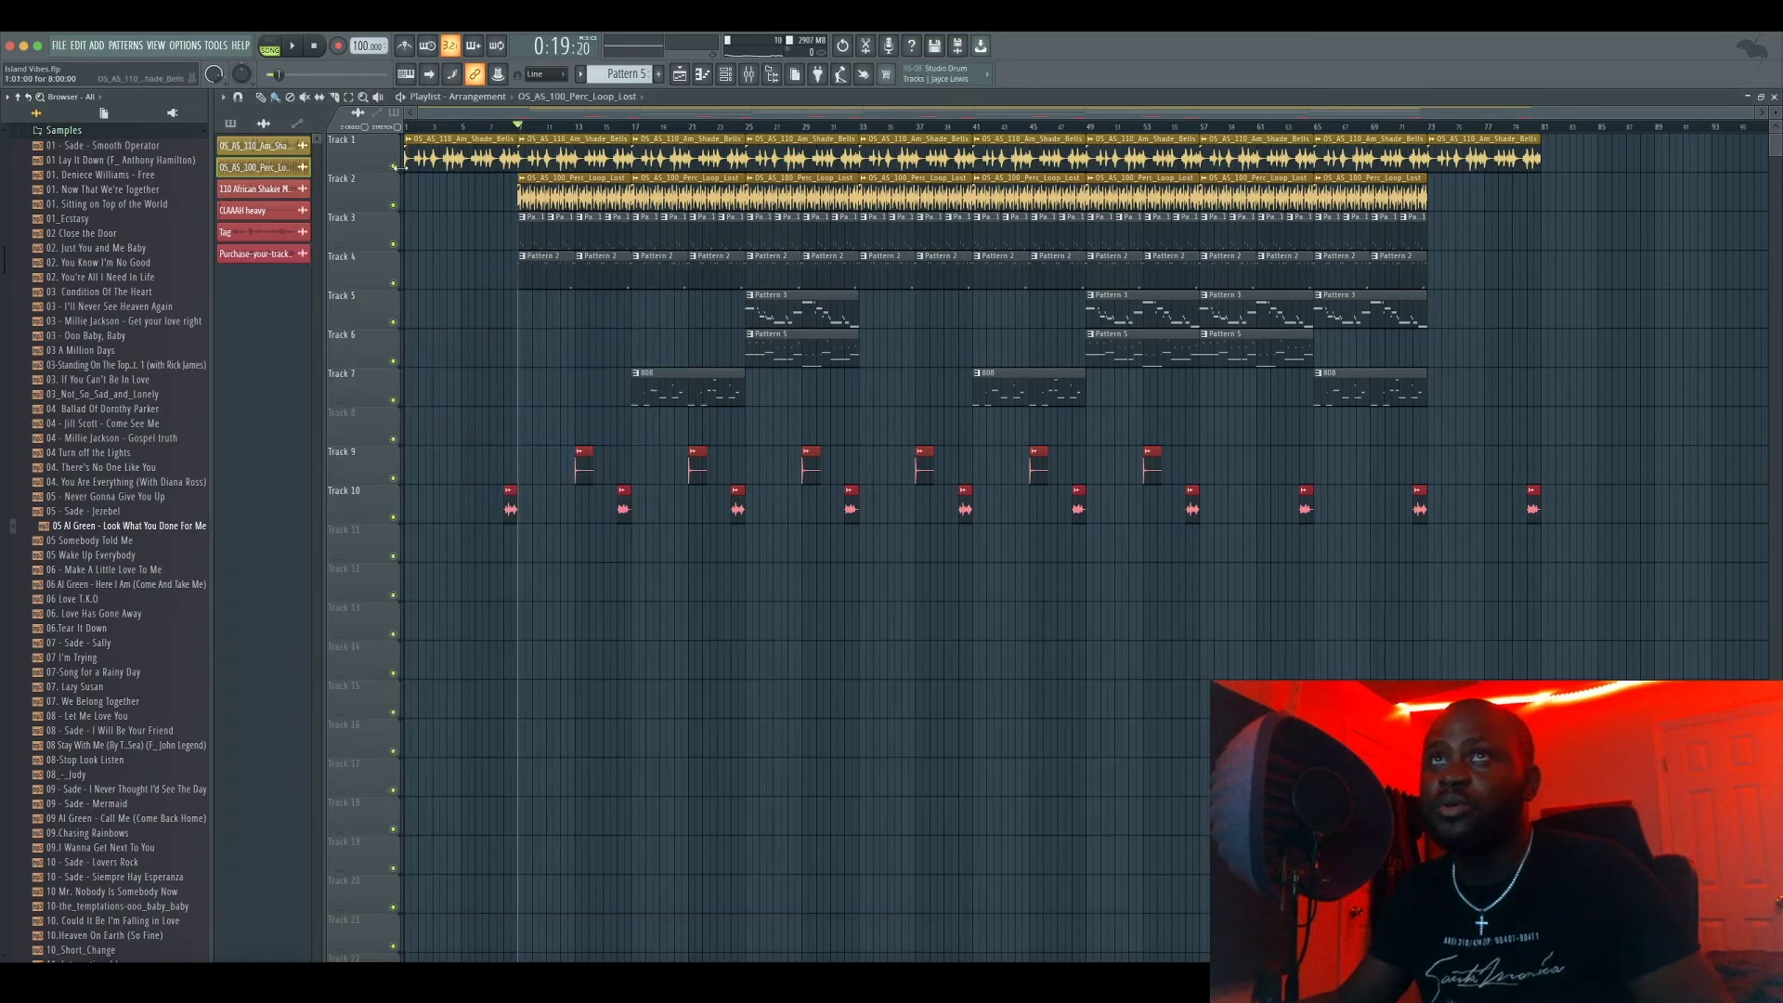
ctrl+click(393, 166)
click(393, 205)
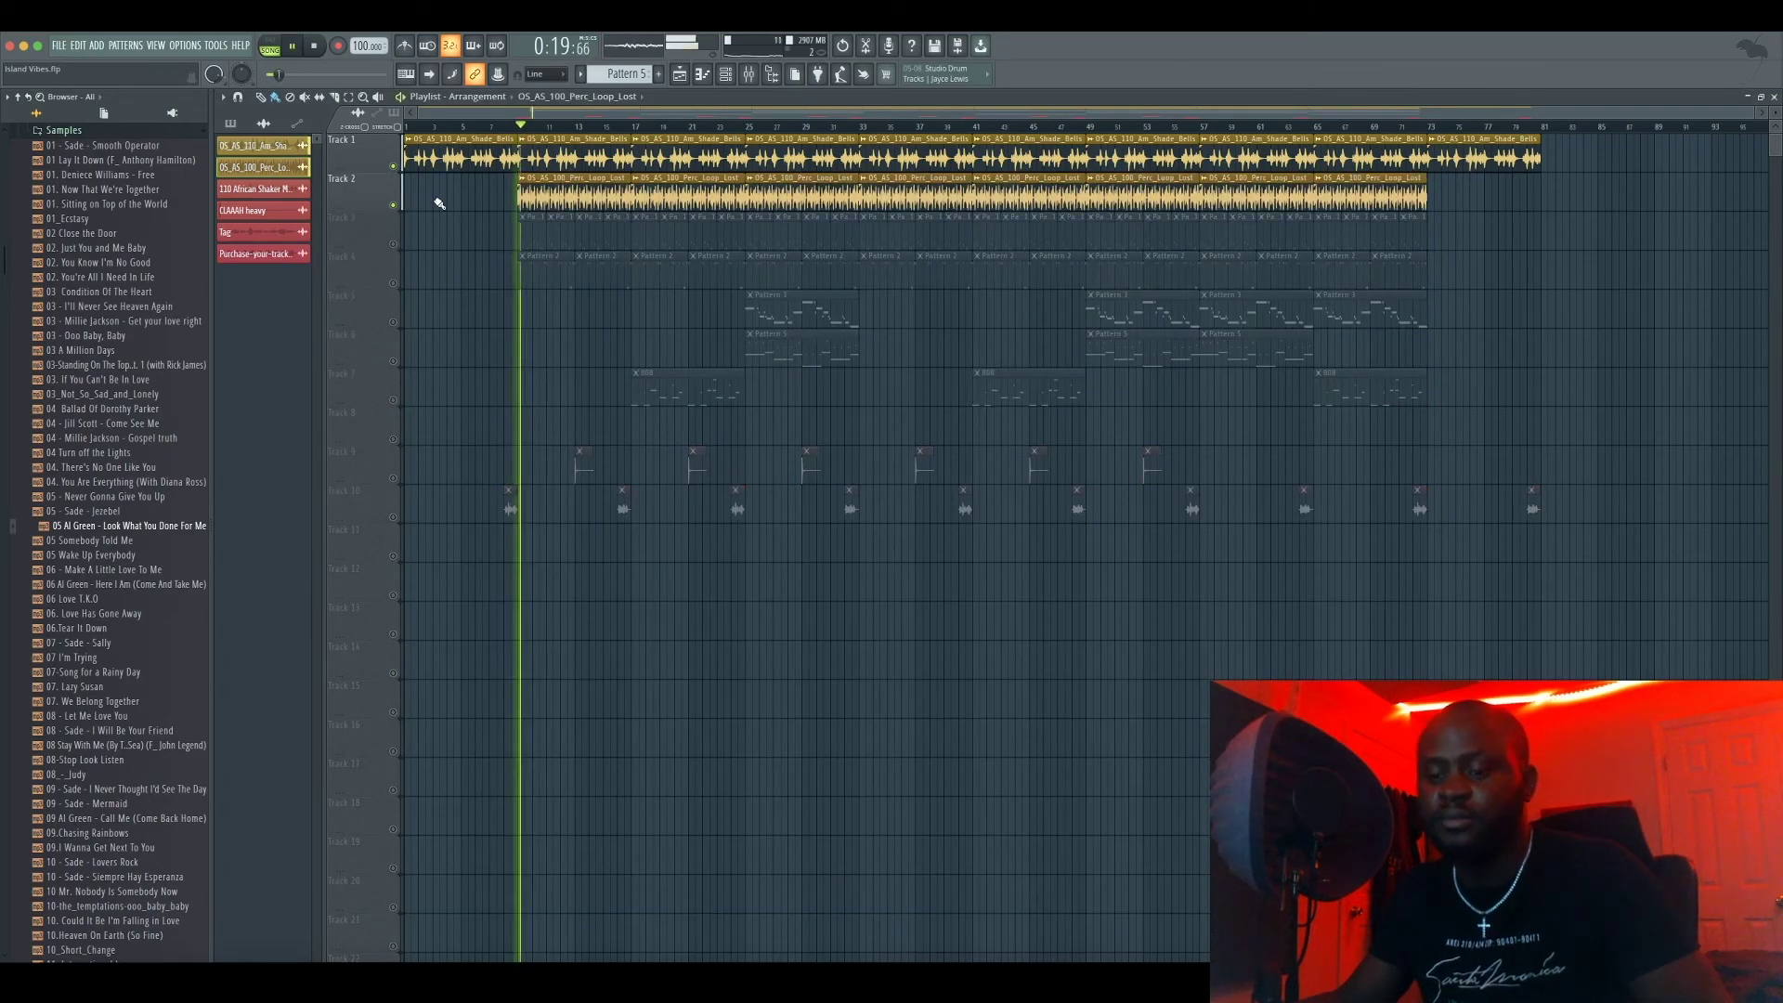
key(F9)
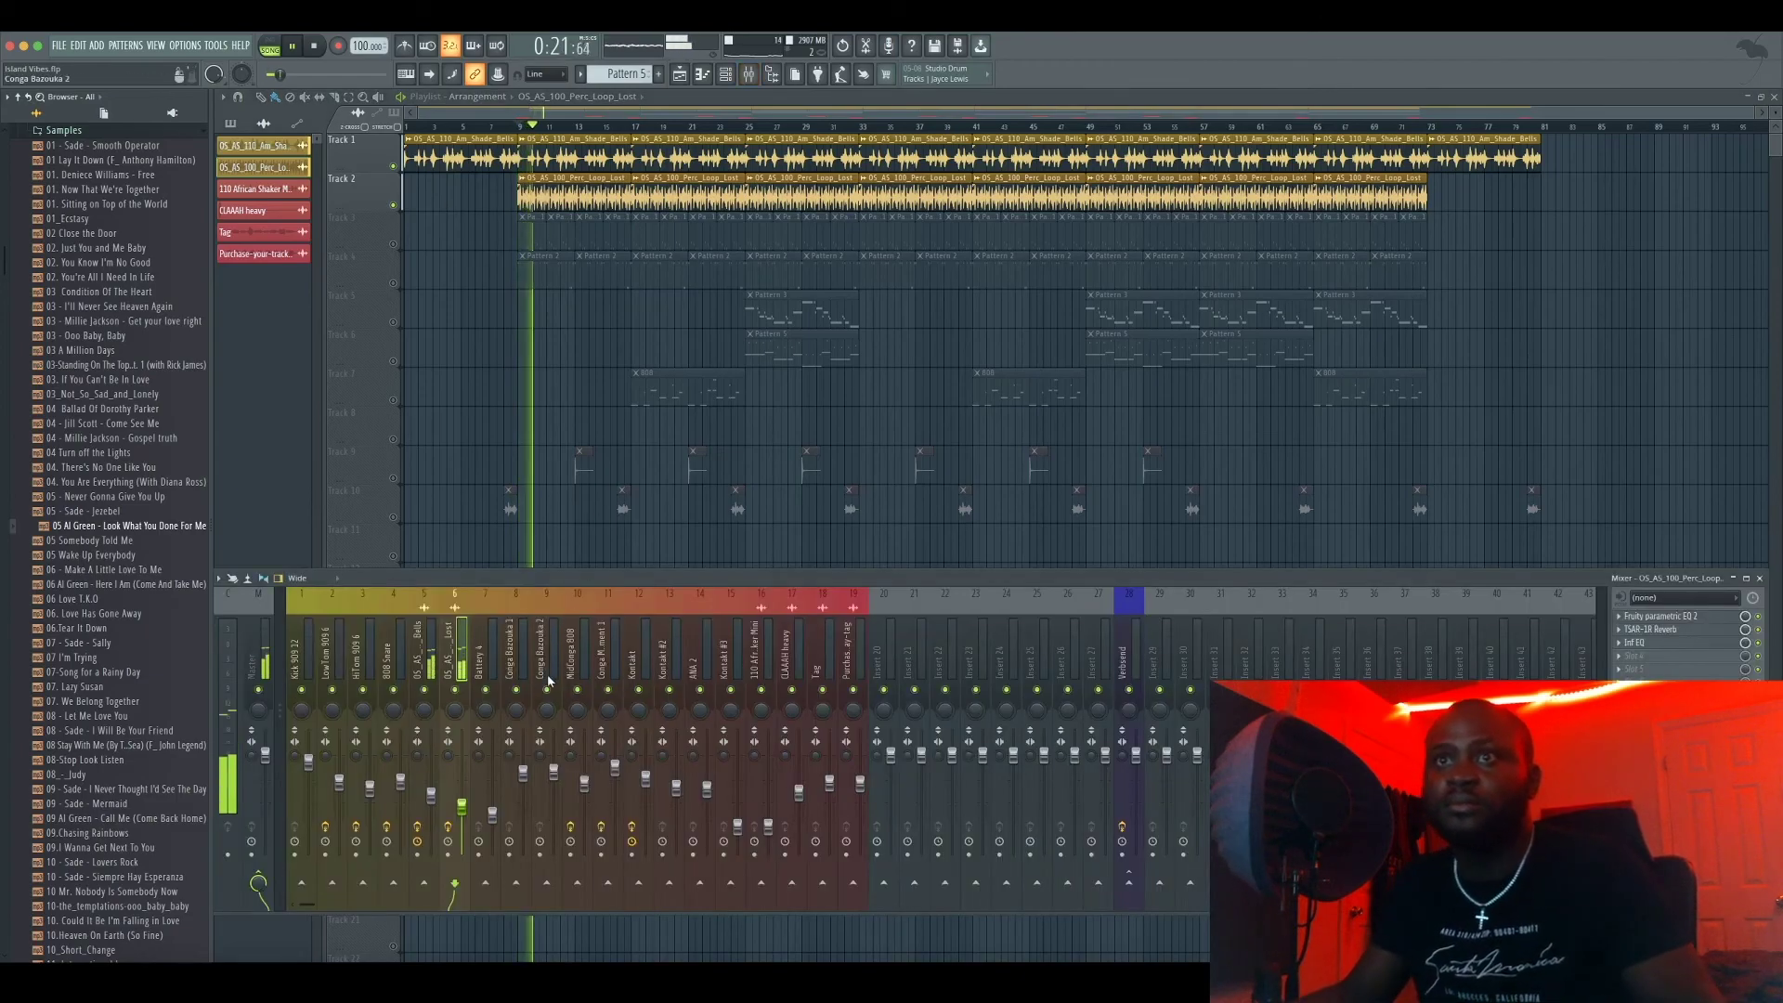
drag(526, 582, 535, 629)
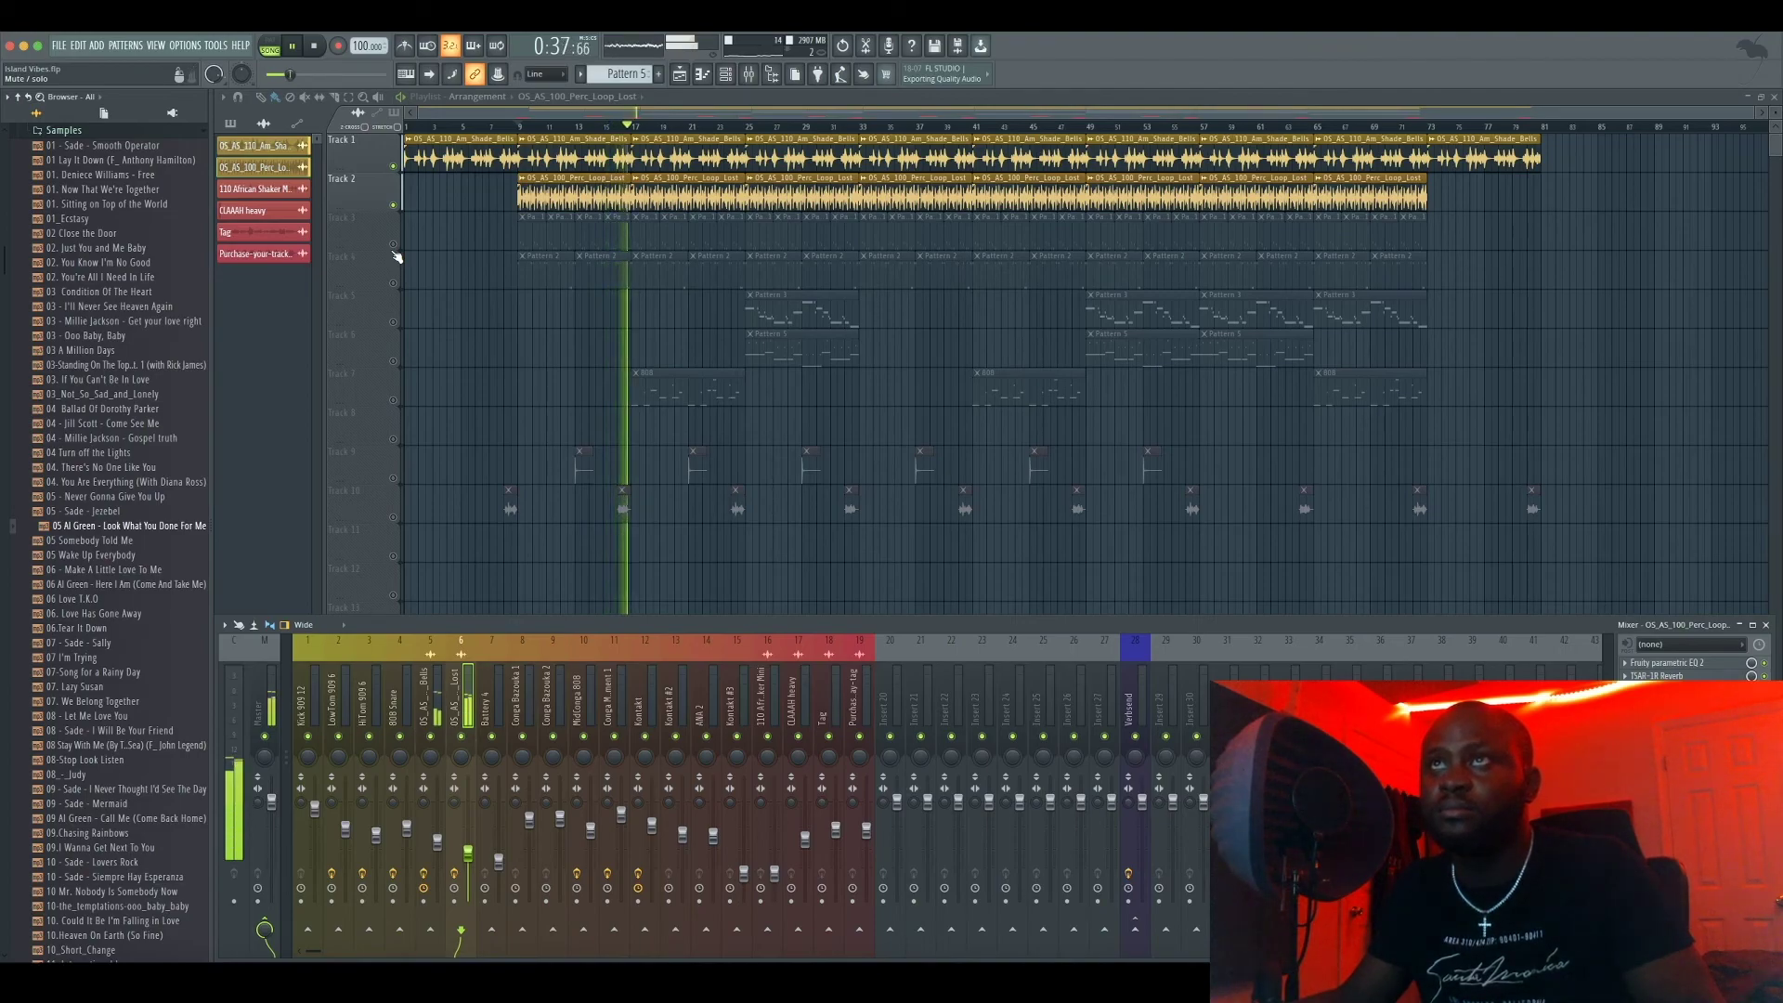
key(space)
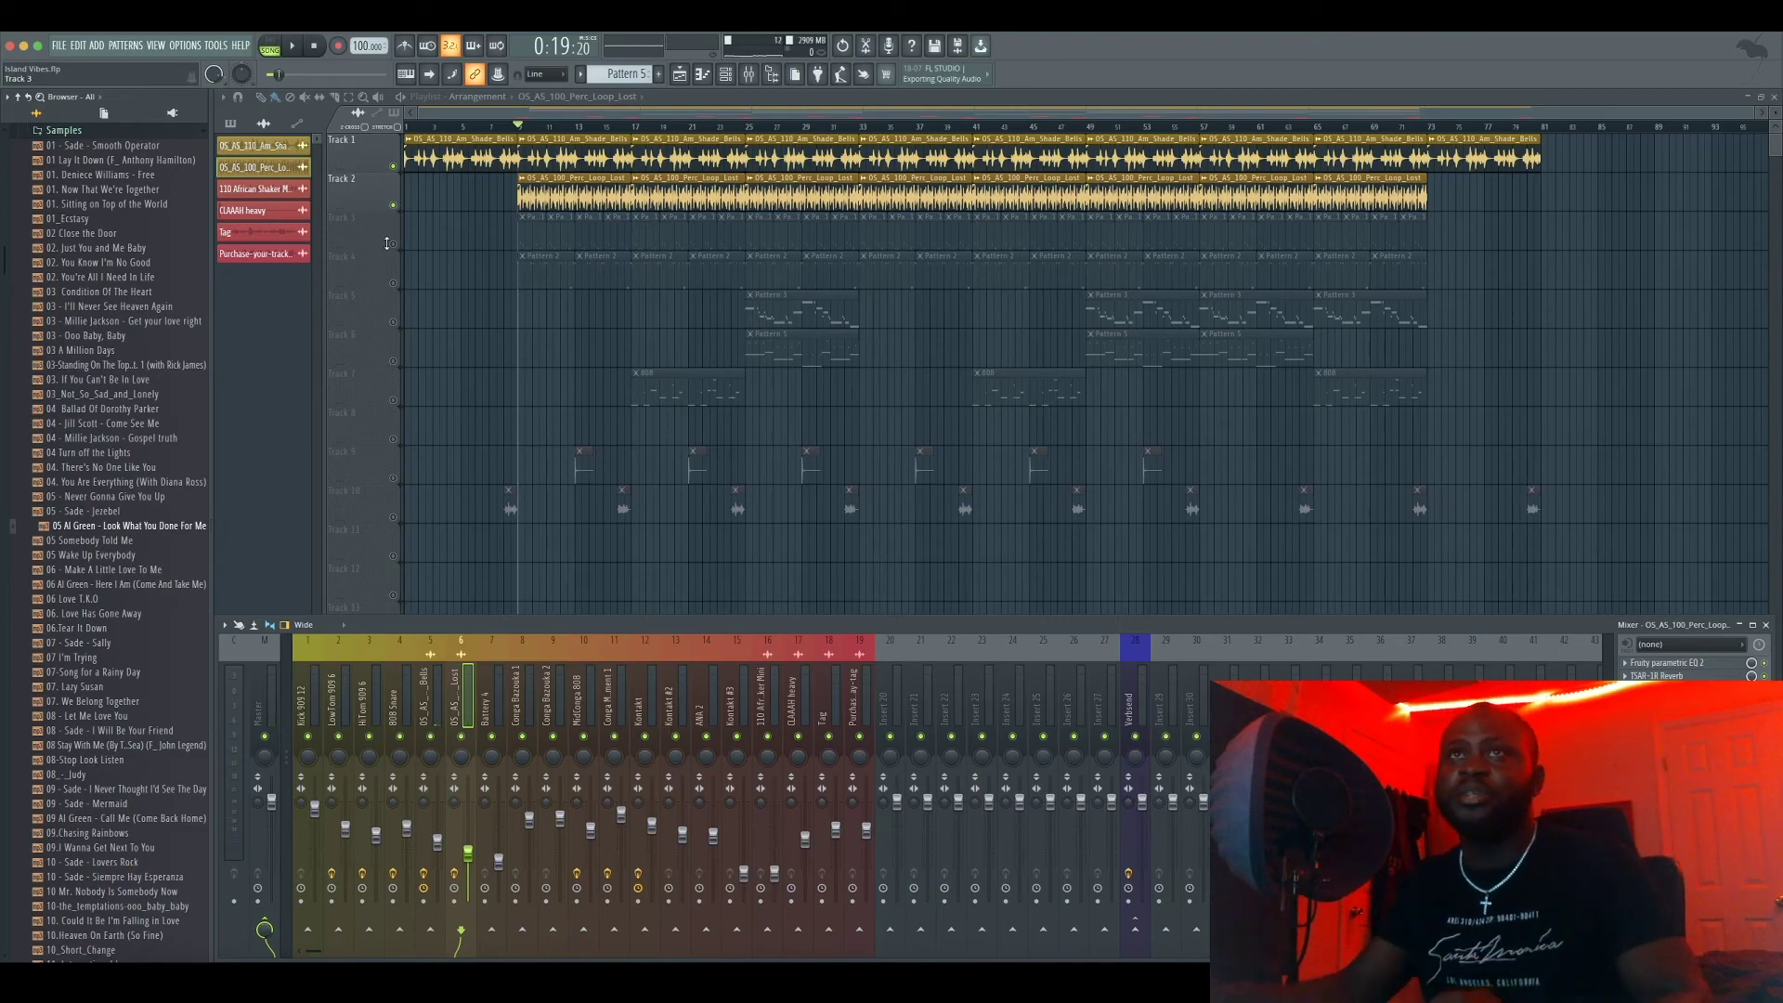
Unmute and solo Track 3, then play its LowTom 909 6 pattern notes
click(393, 244)
key(F9)
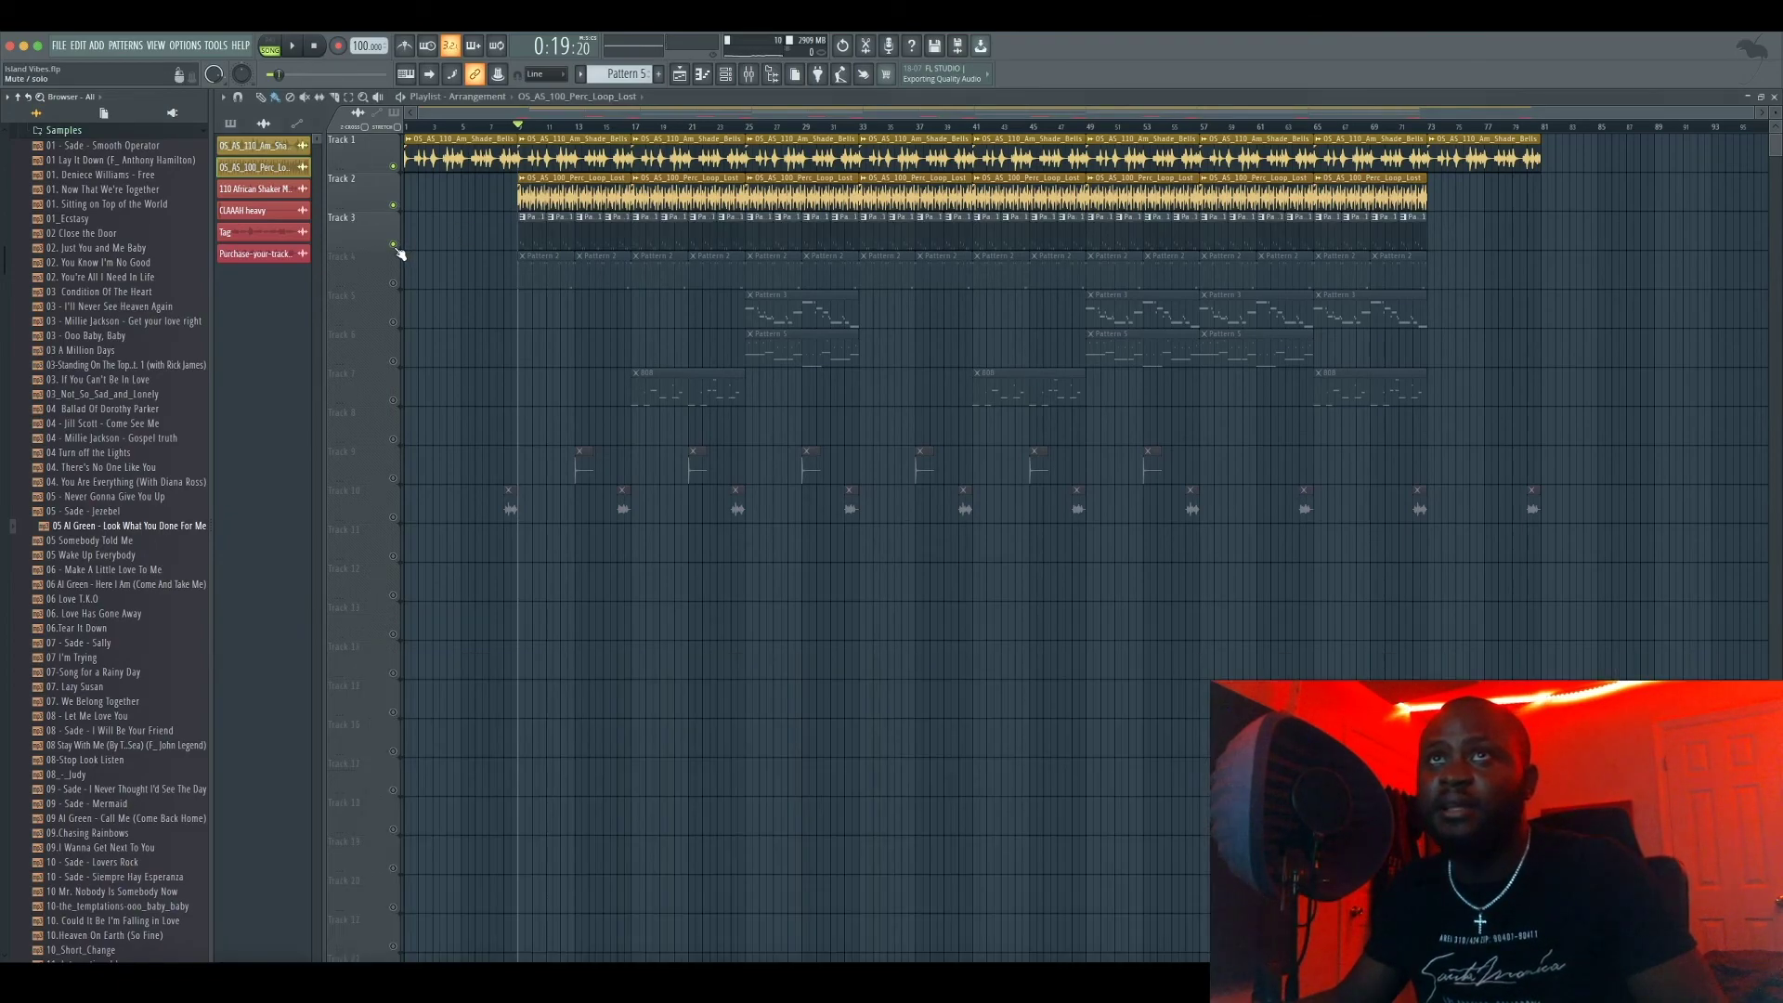
right_click(393, 245)
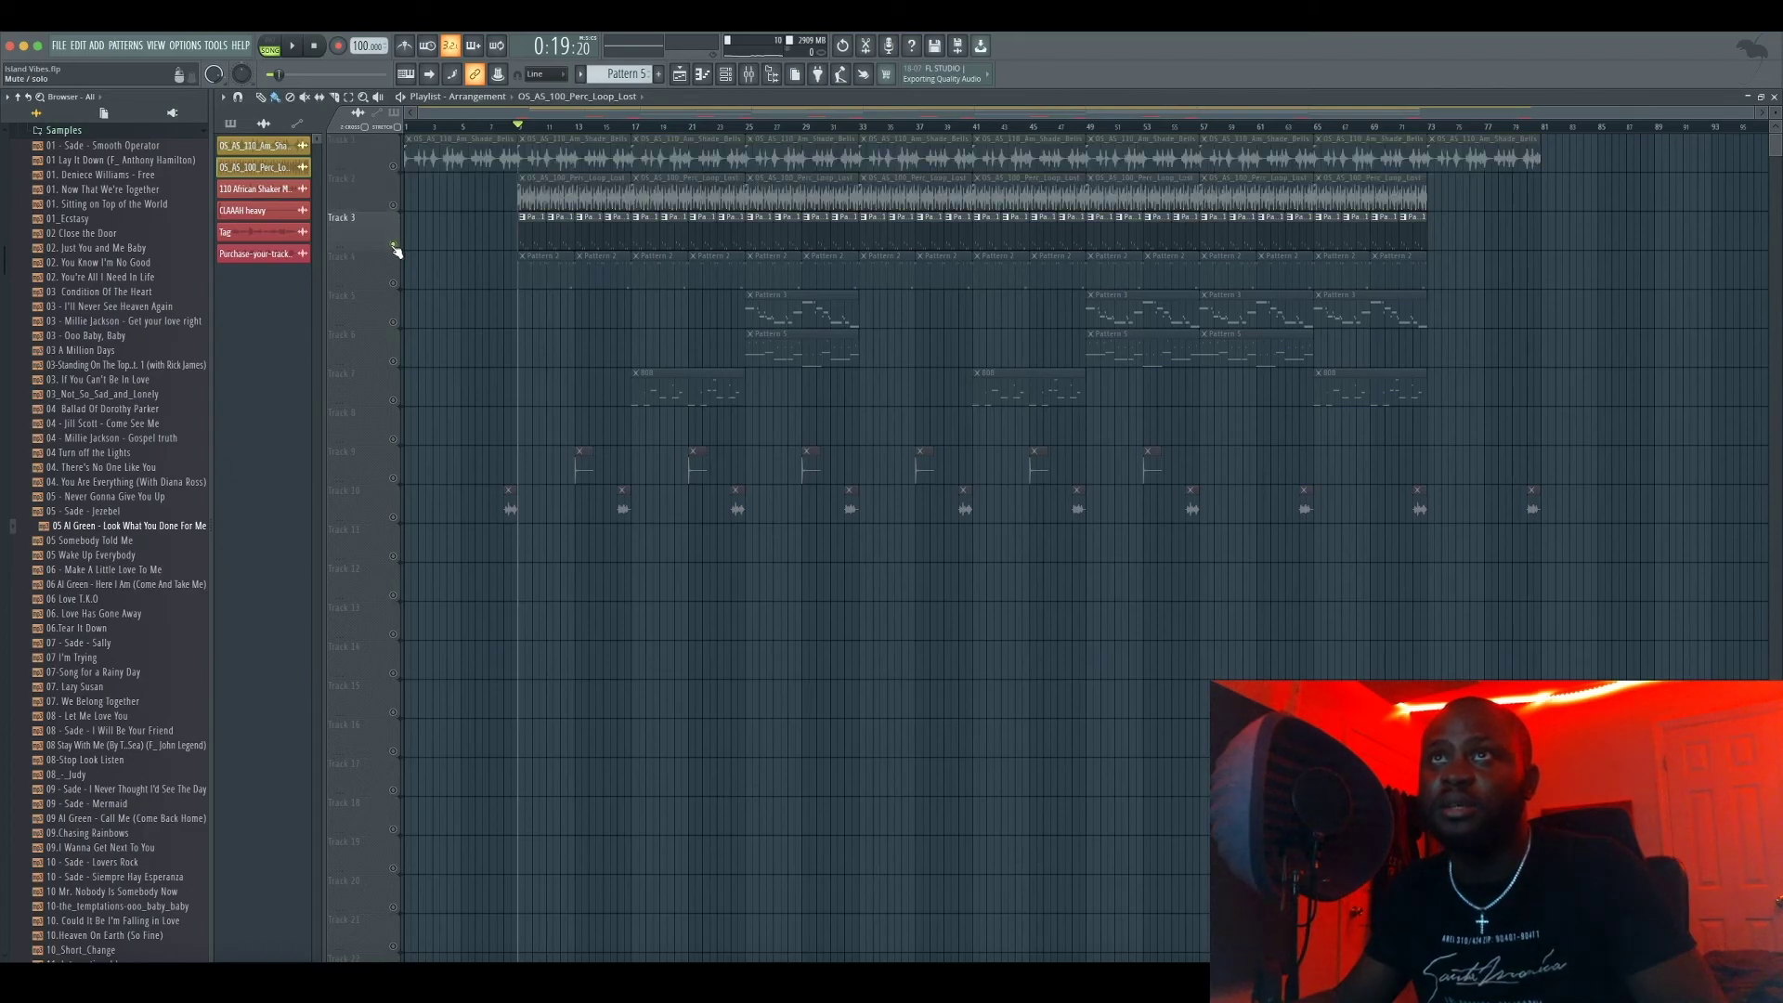
double_click(534, 239)
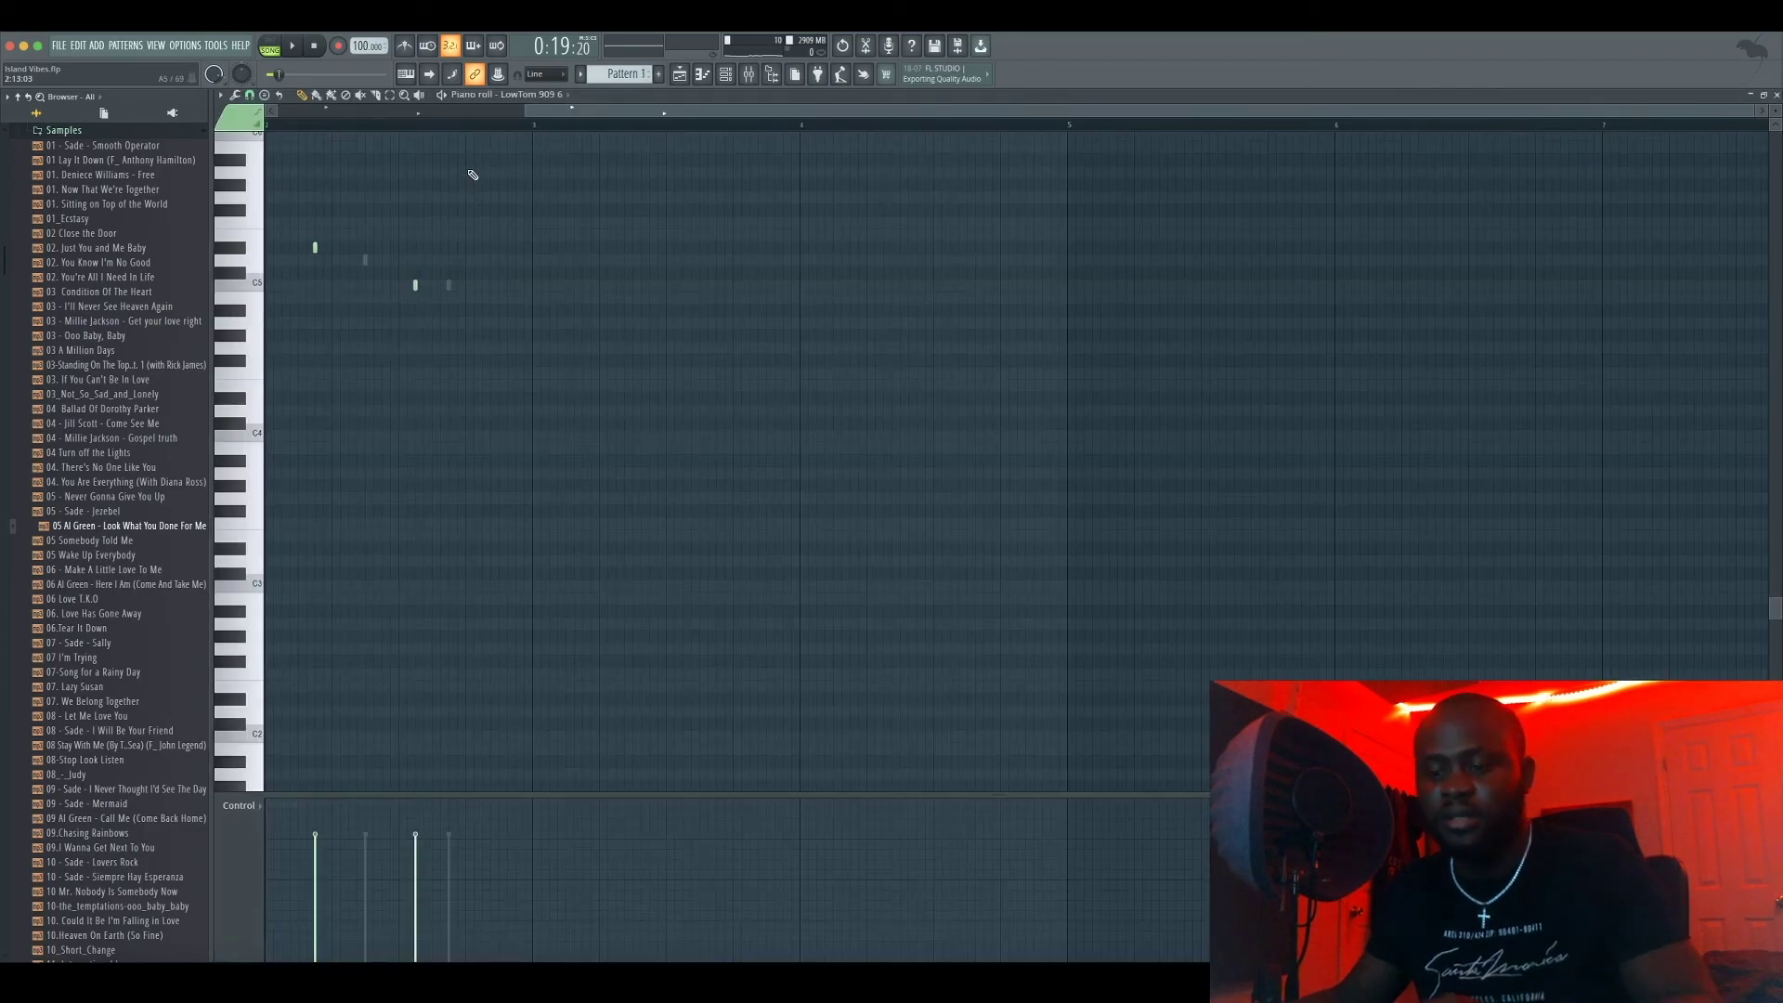
key(F6)
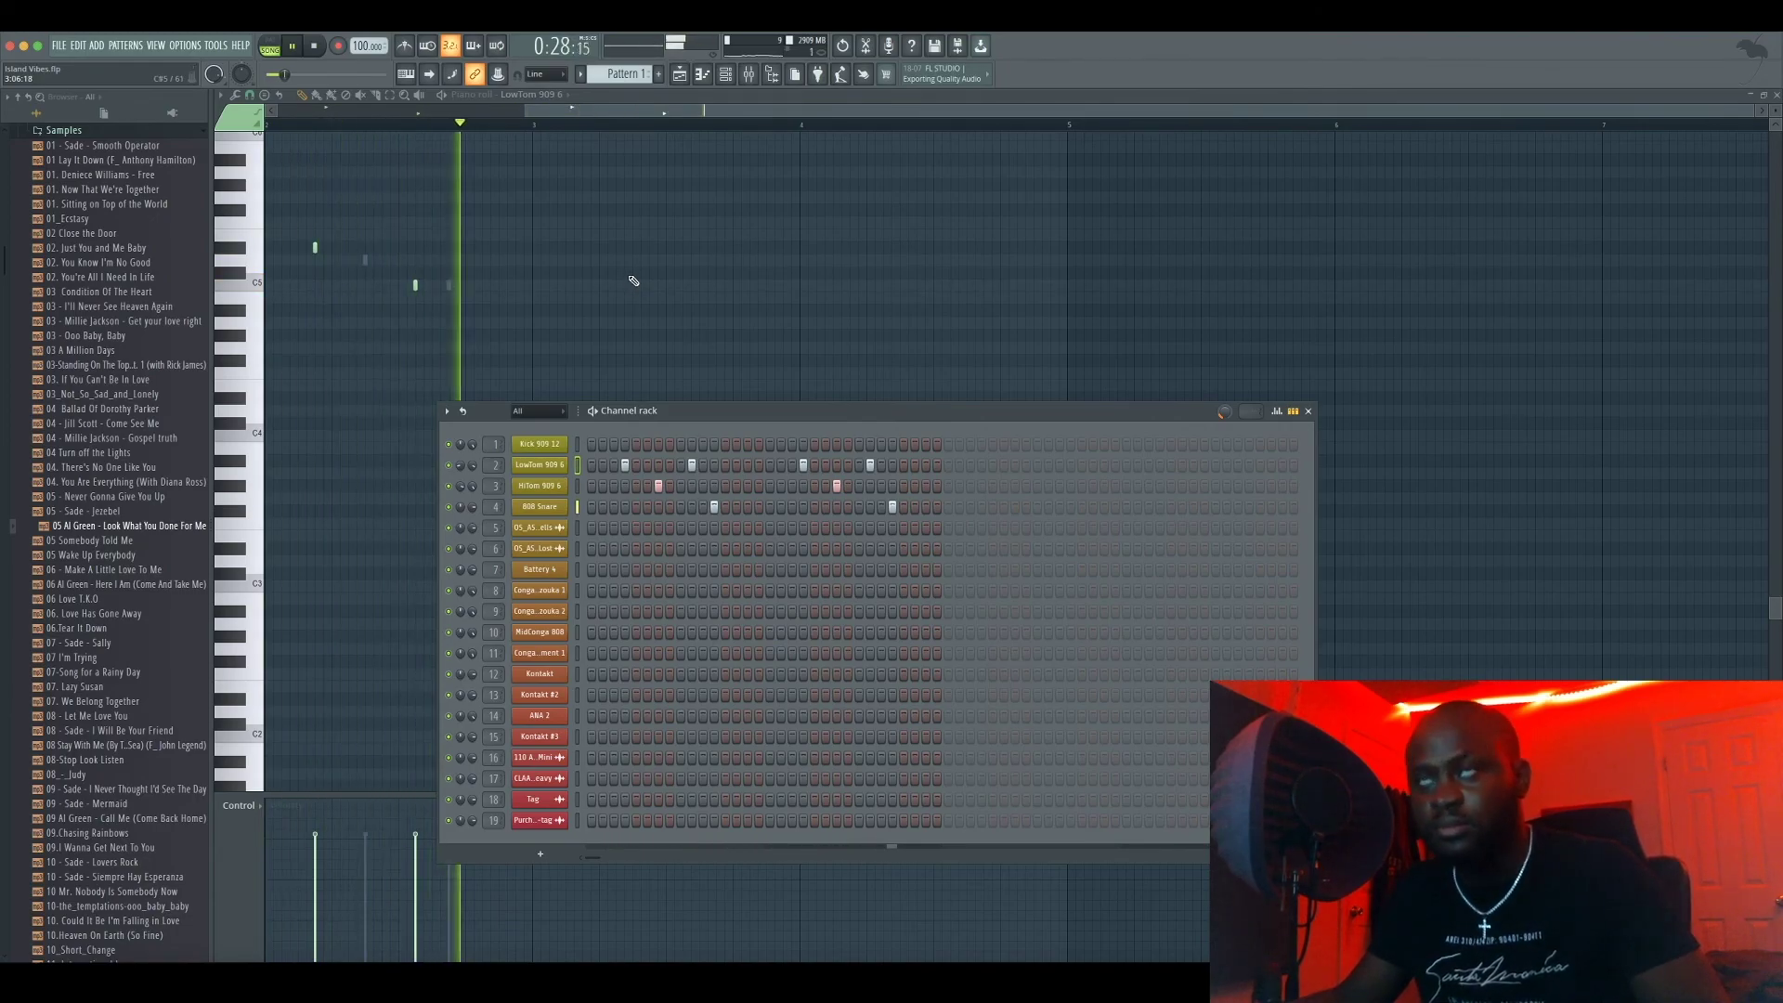
key(space)
Switch to Pattern 2, unmute Track 4, and play its Kick 909 12 notes on their own
click(1776, 97)
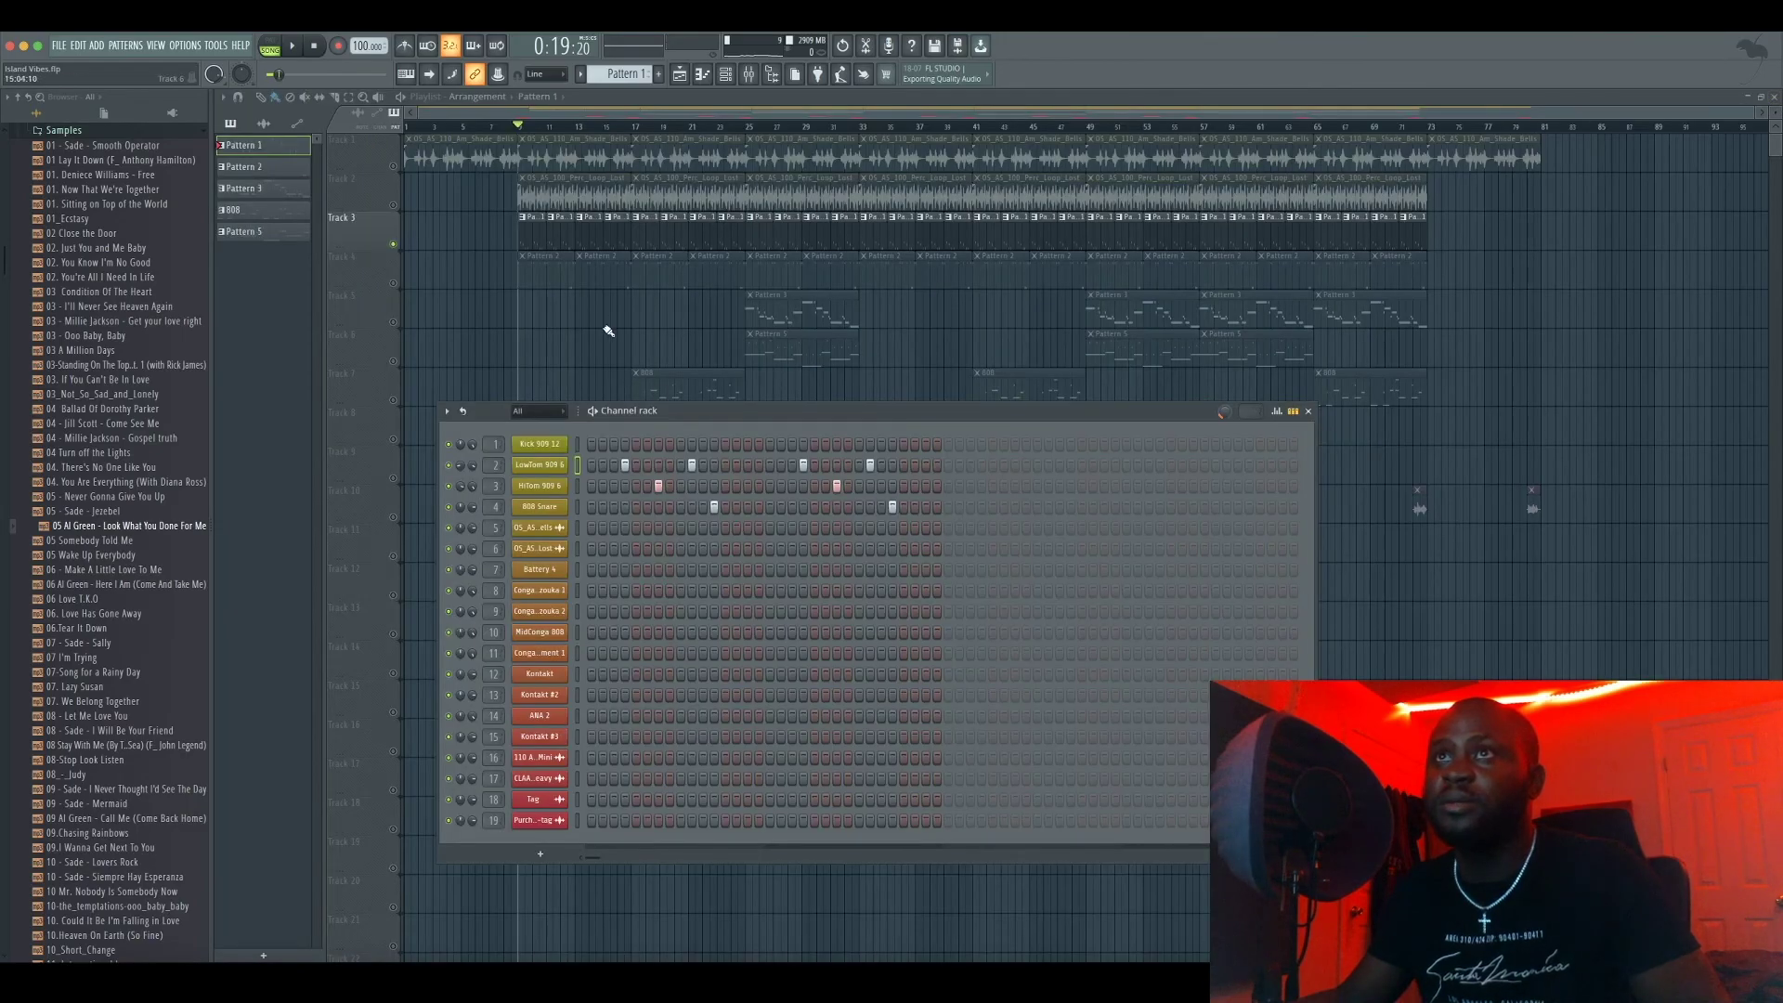
click(544, 279)
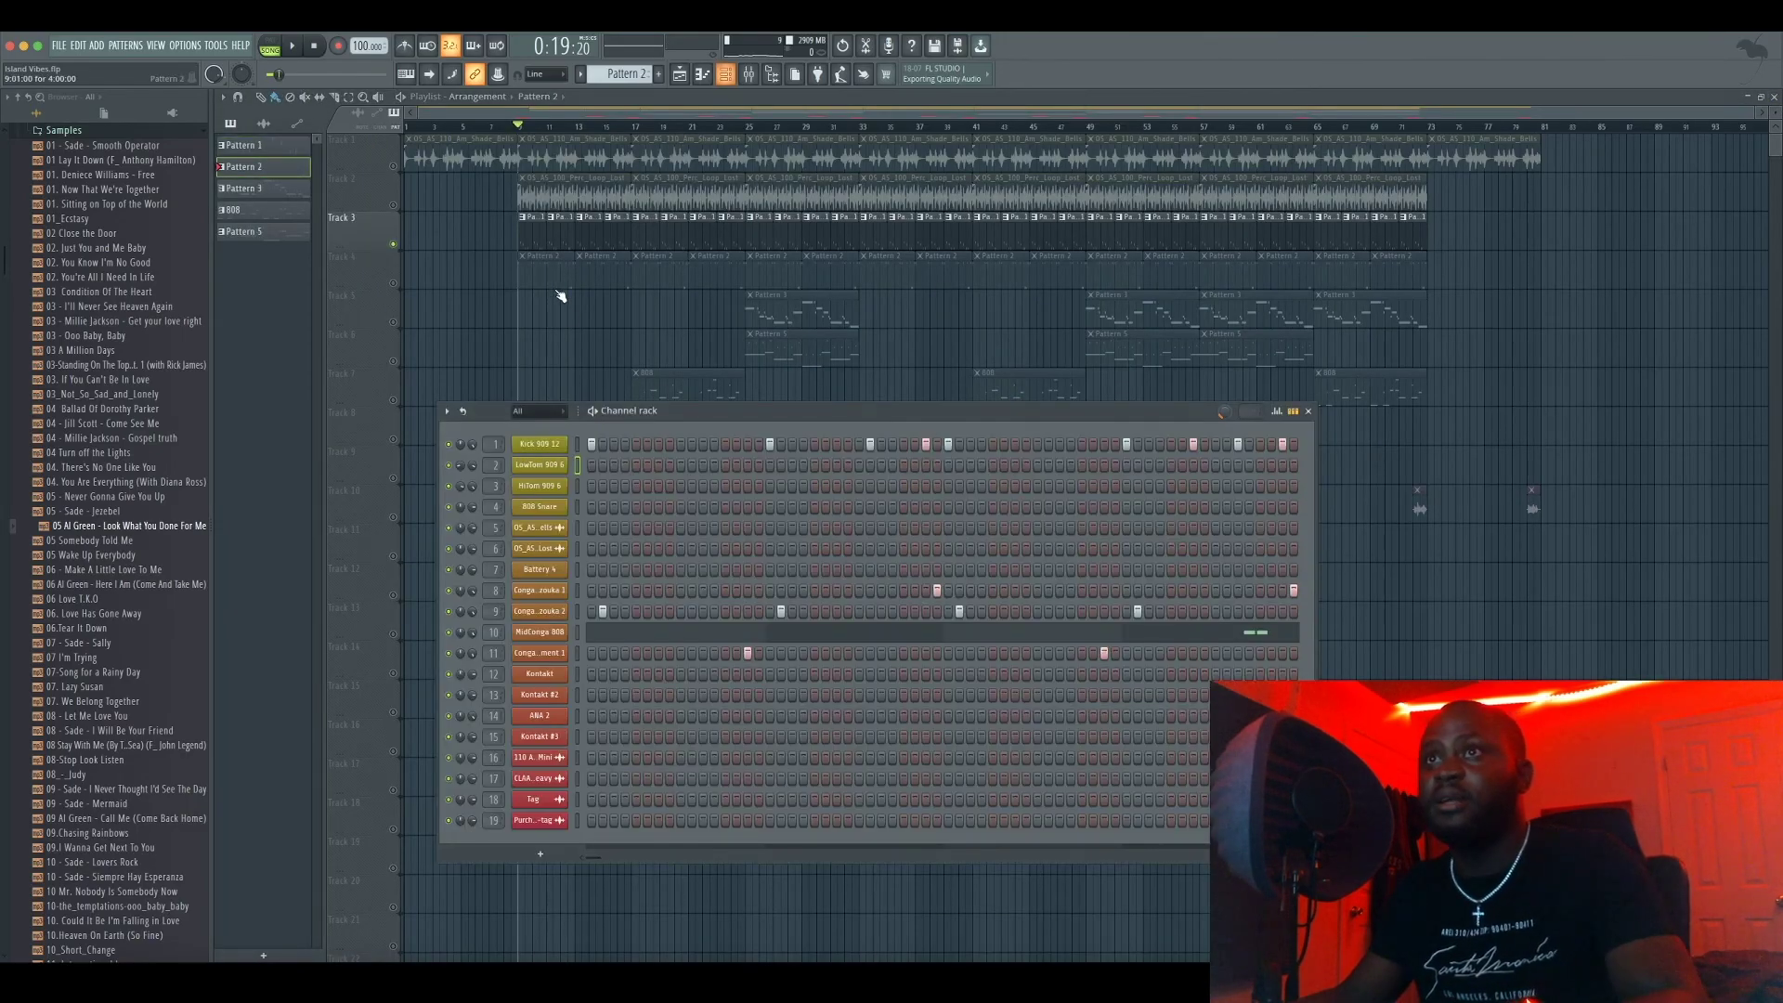
key(F6)
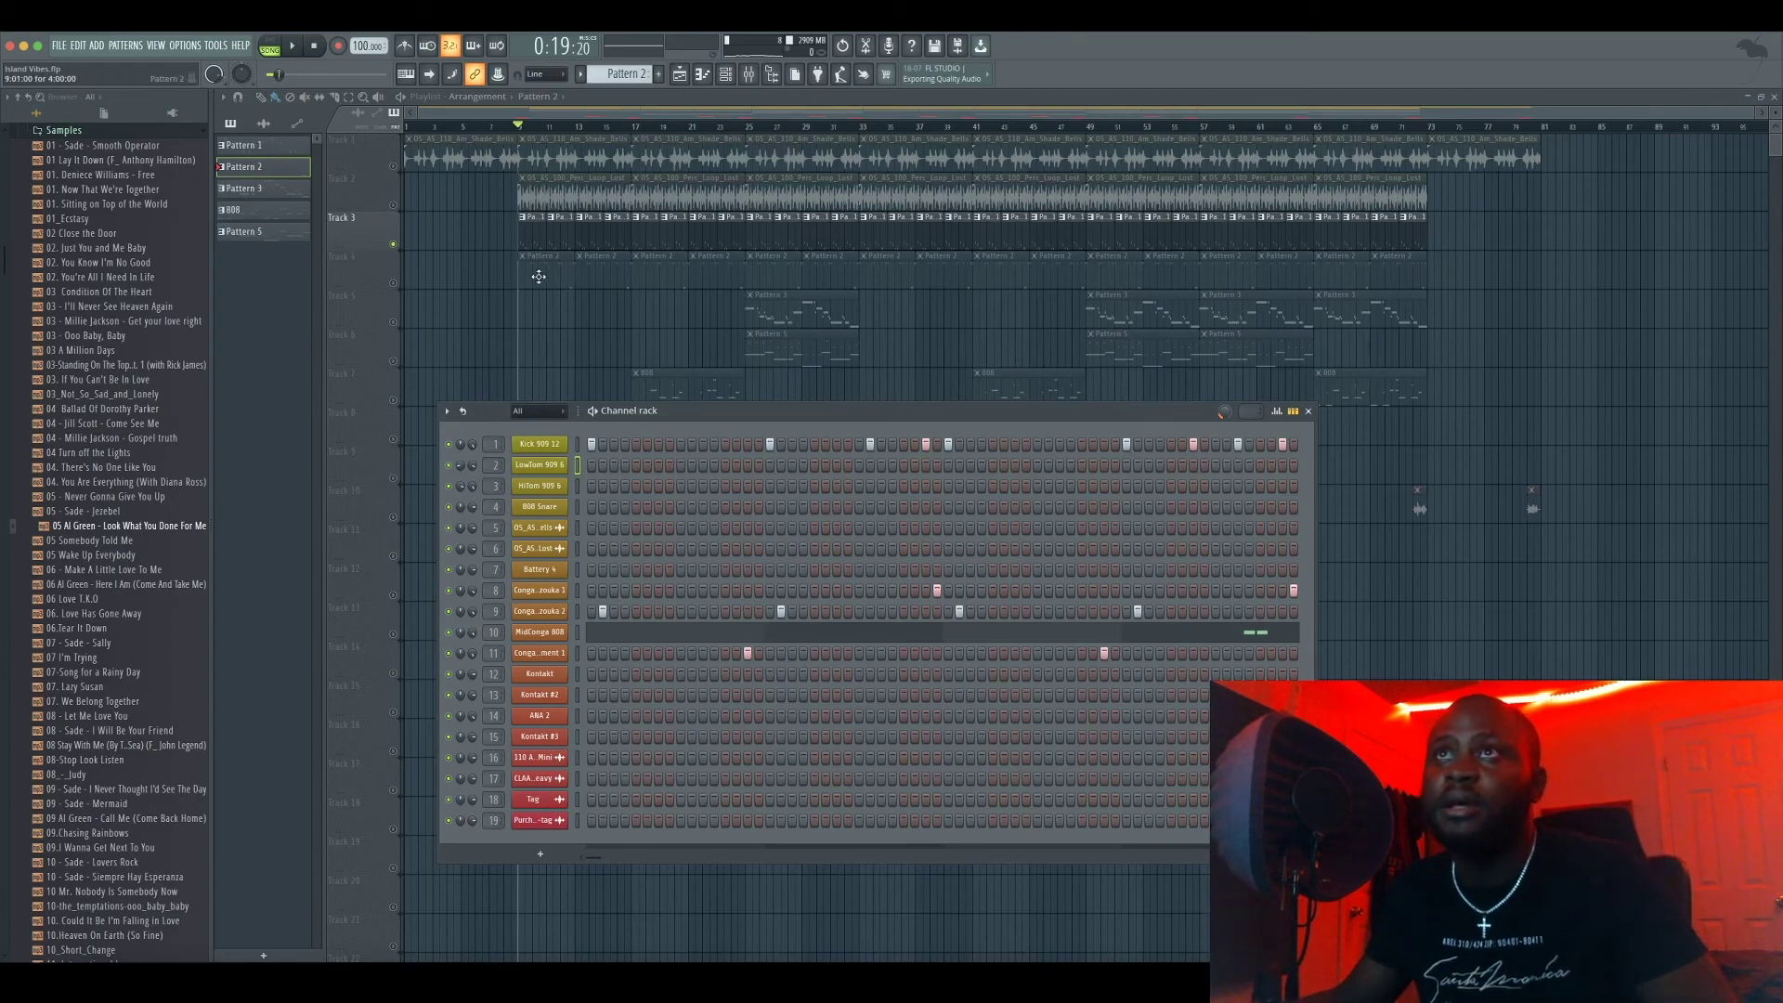
click(394, 285)
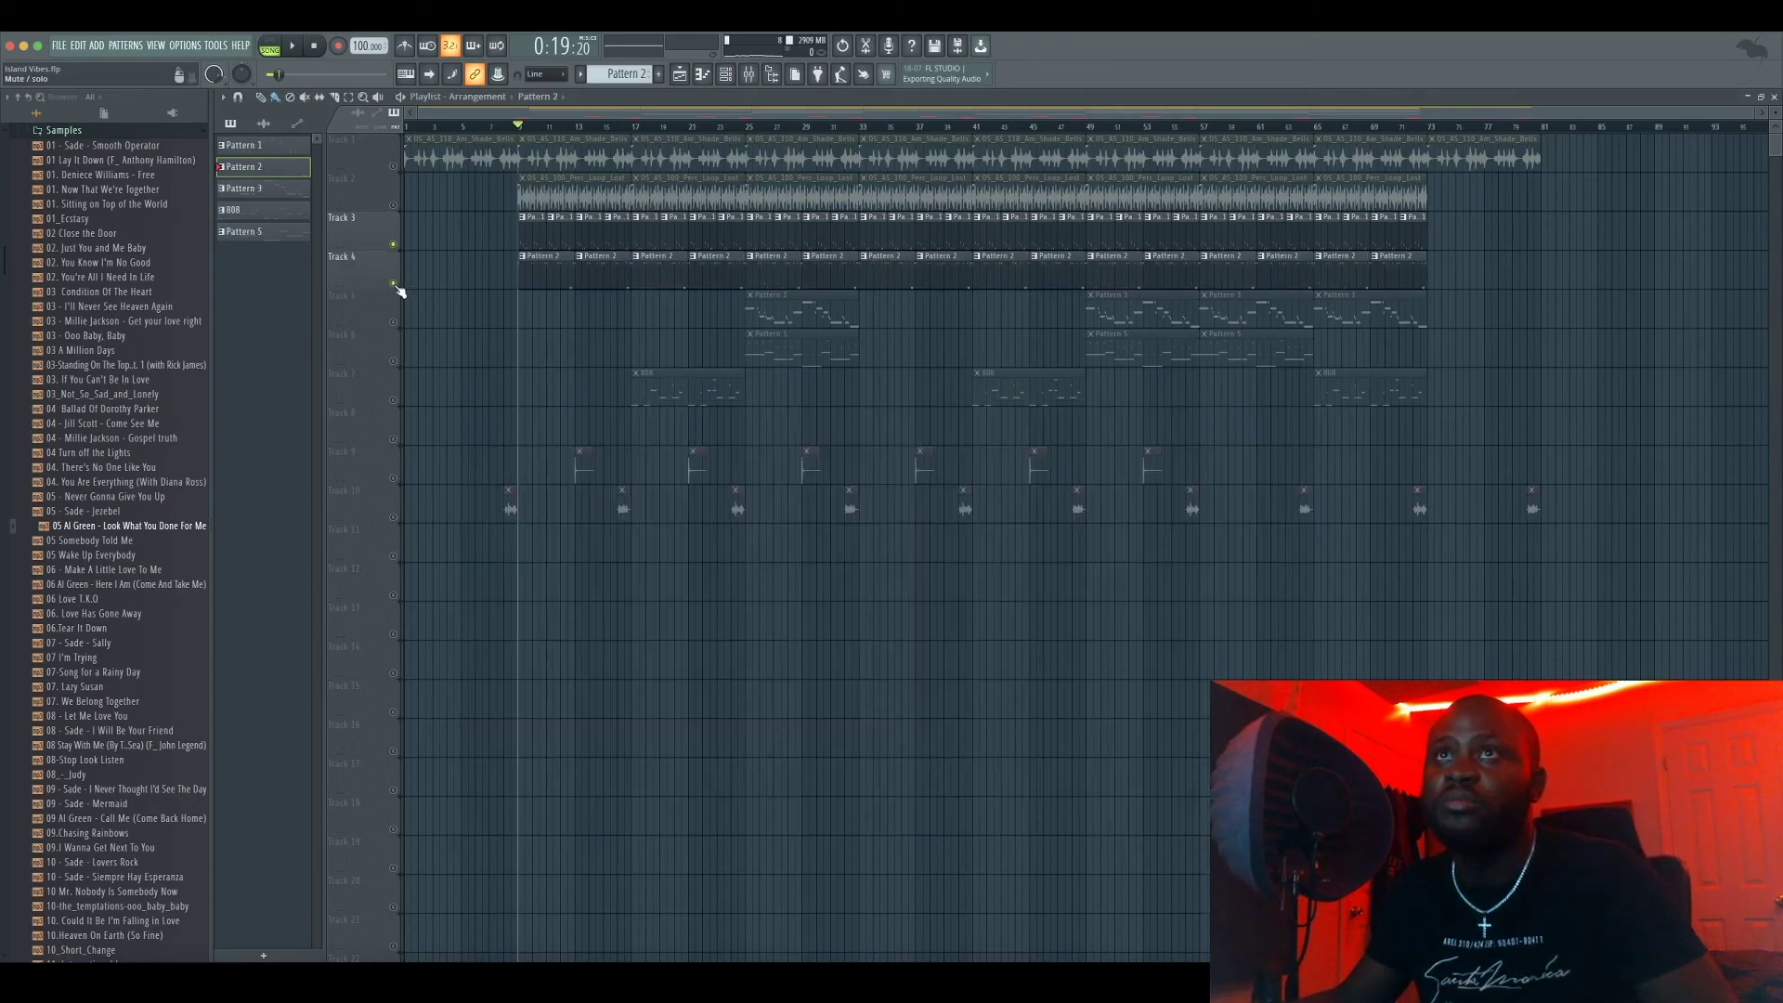
double_click(551, 270)
click(269, 47)
key(space)
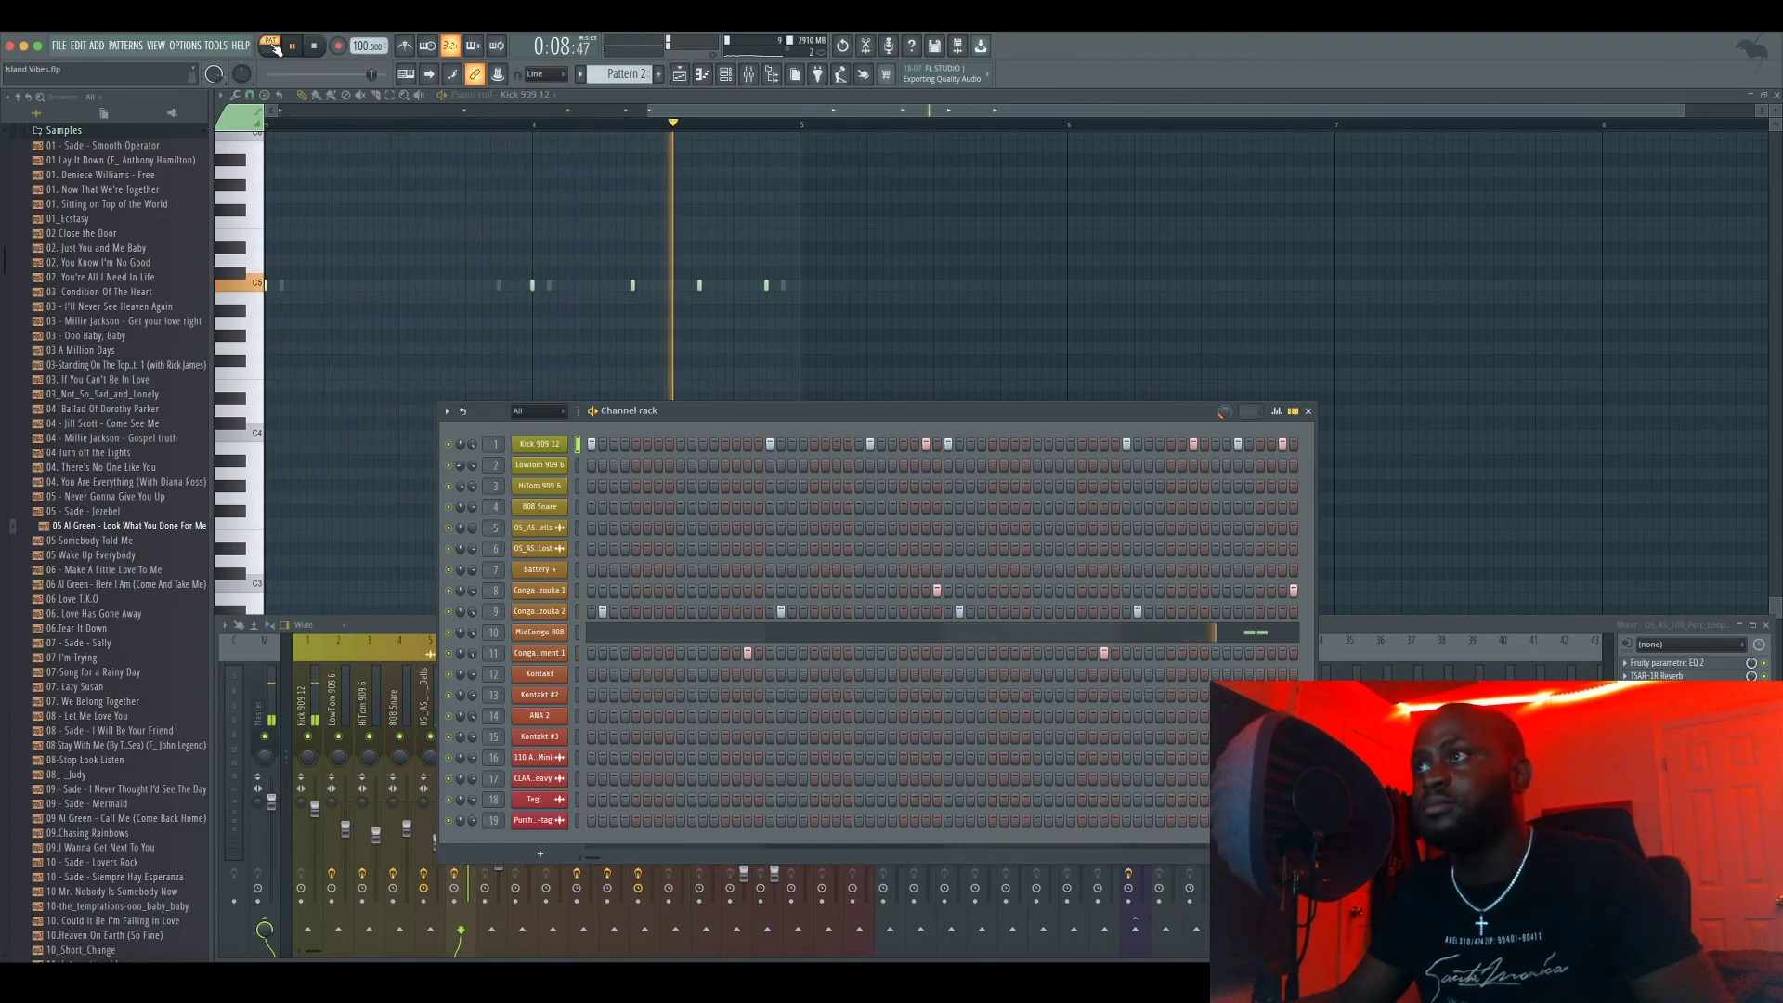
click(279, 46)
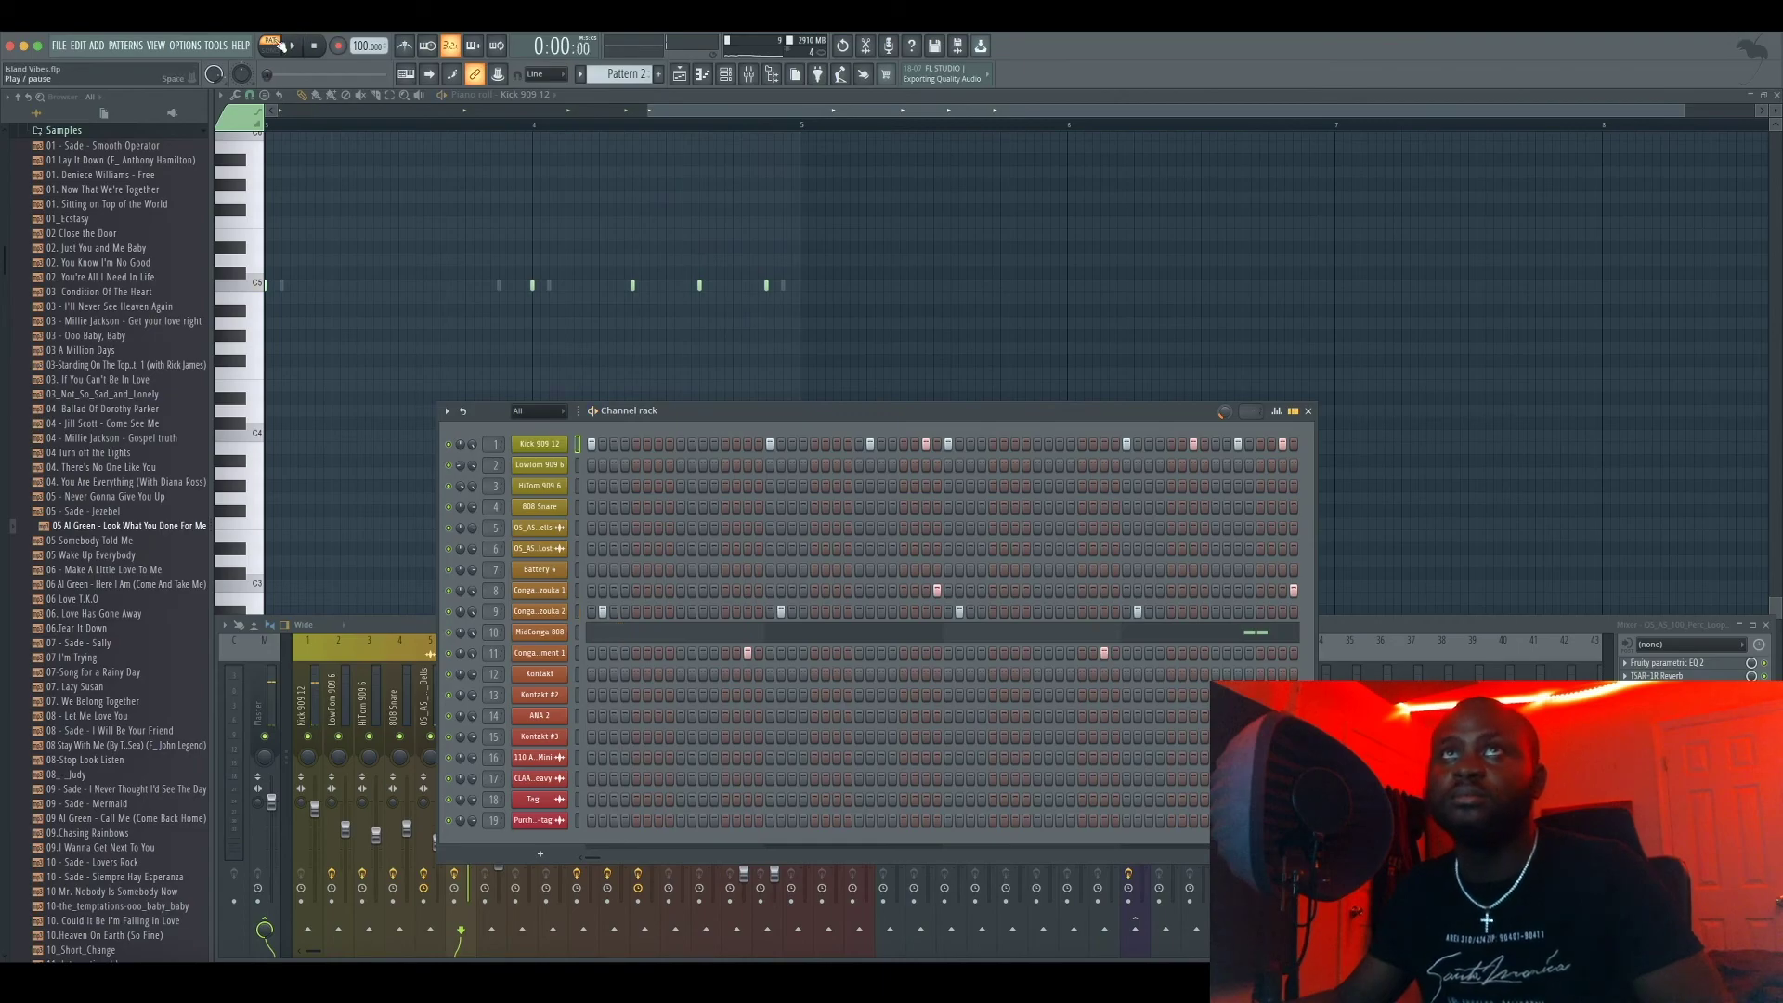
Close the kick editor and play the song from bar 9 with the Mixer shown
click(1776, 95)
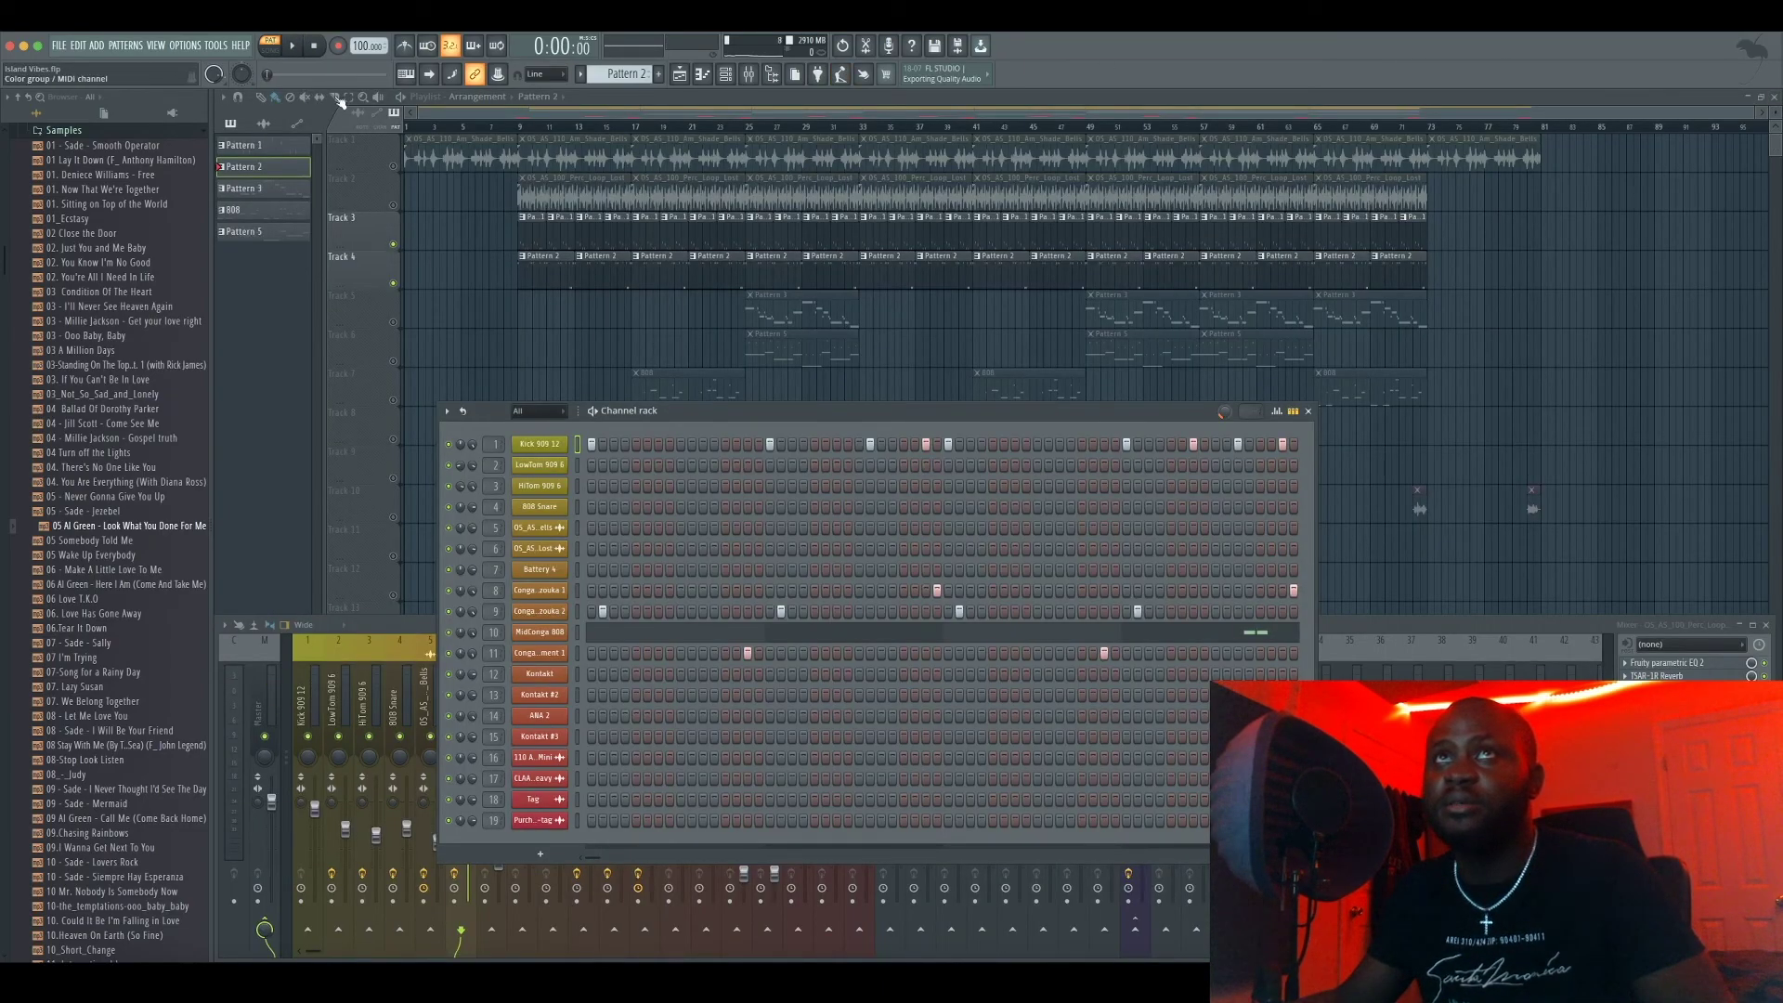
click(521, 127)
key(space)
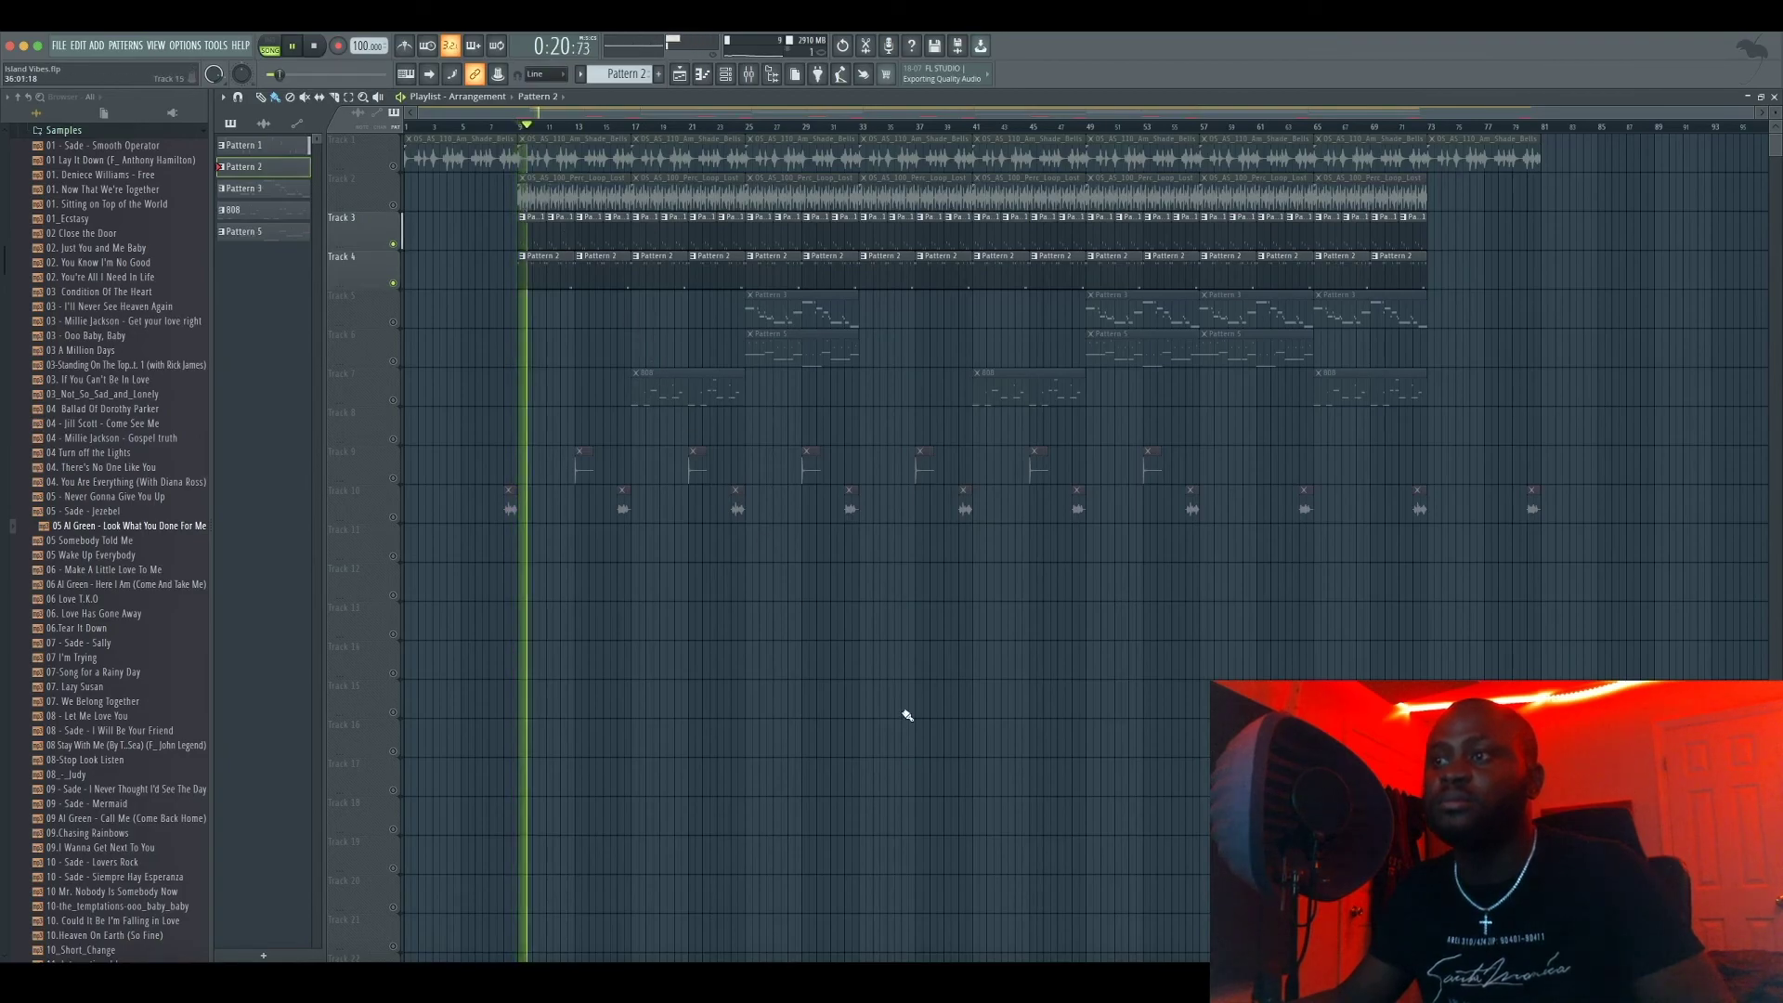
key(F9)
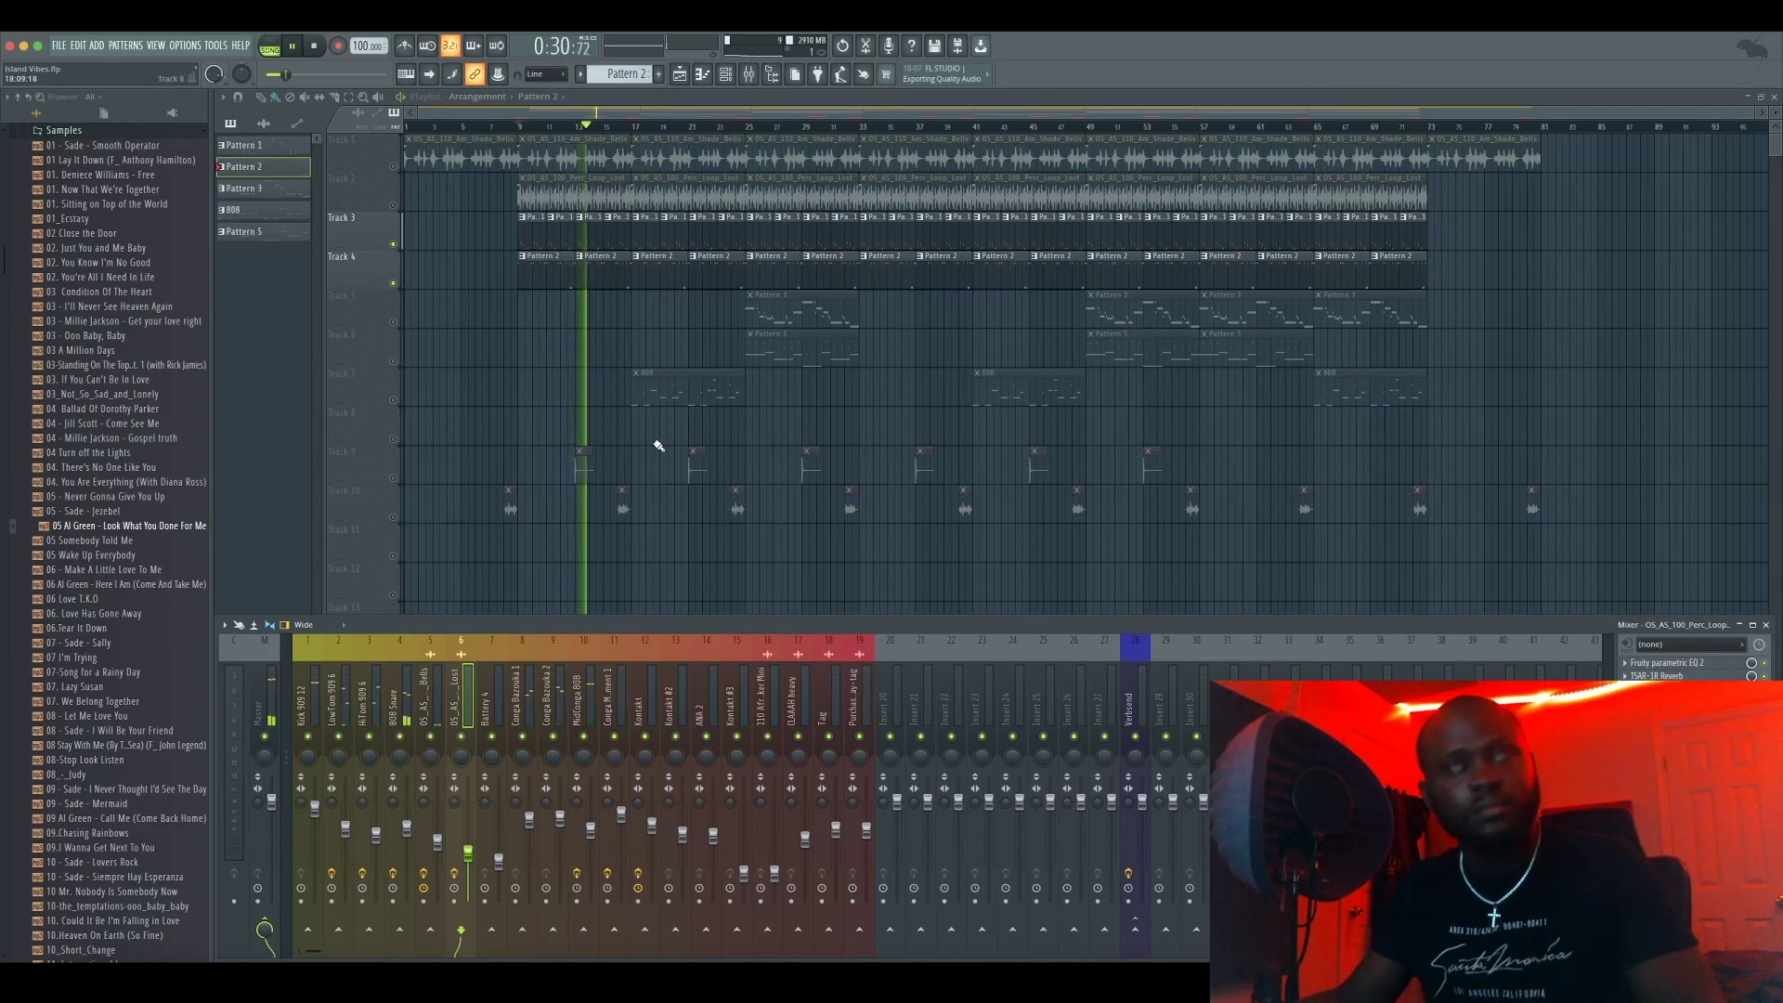
key(space)
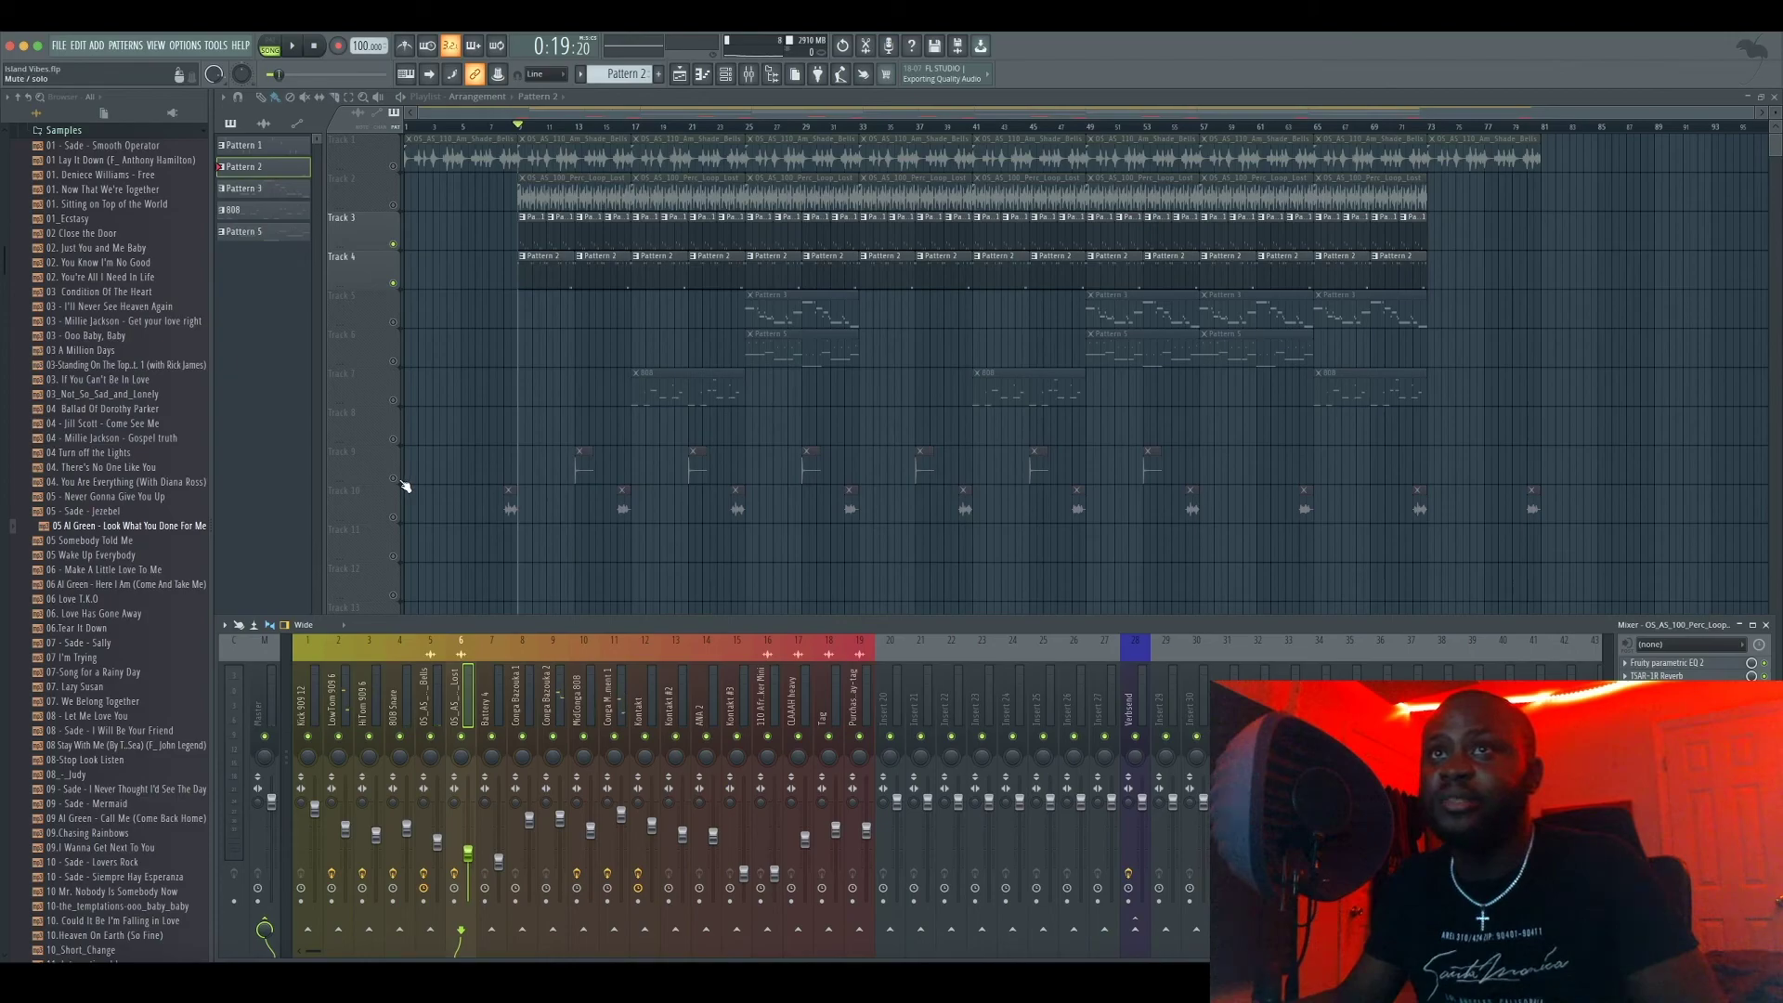
Hide the Mixer and audition Track 9's 808 clips starting from bar 11
key(F9)
click(560, 127)
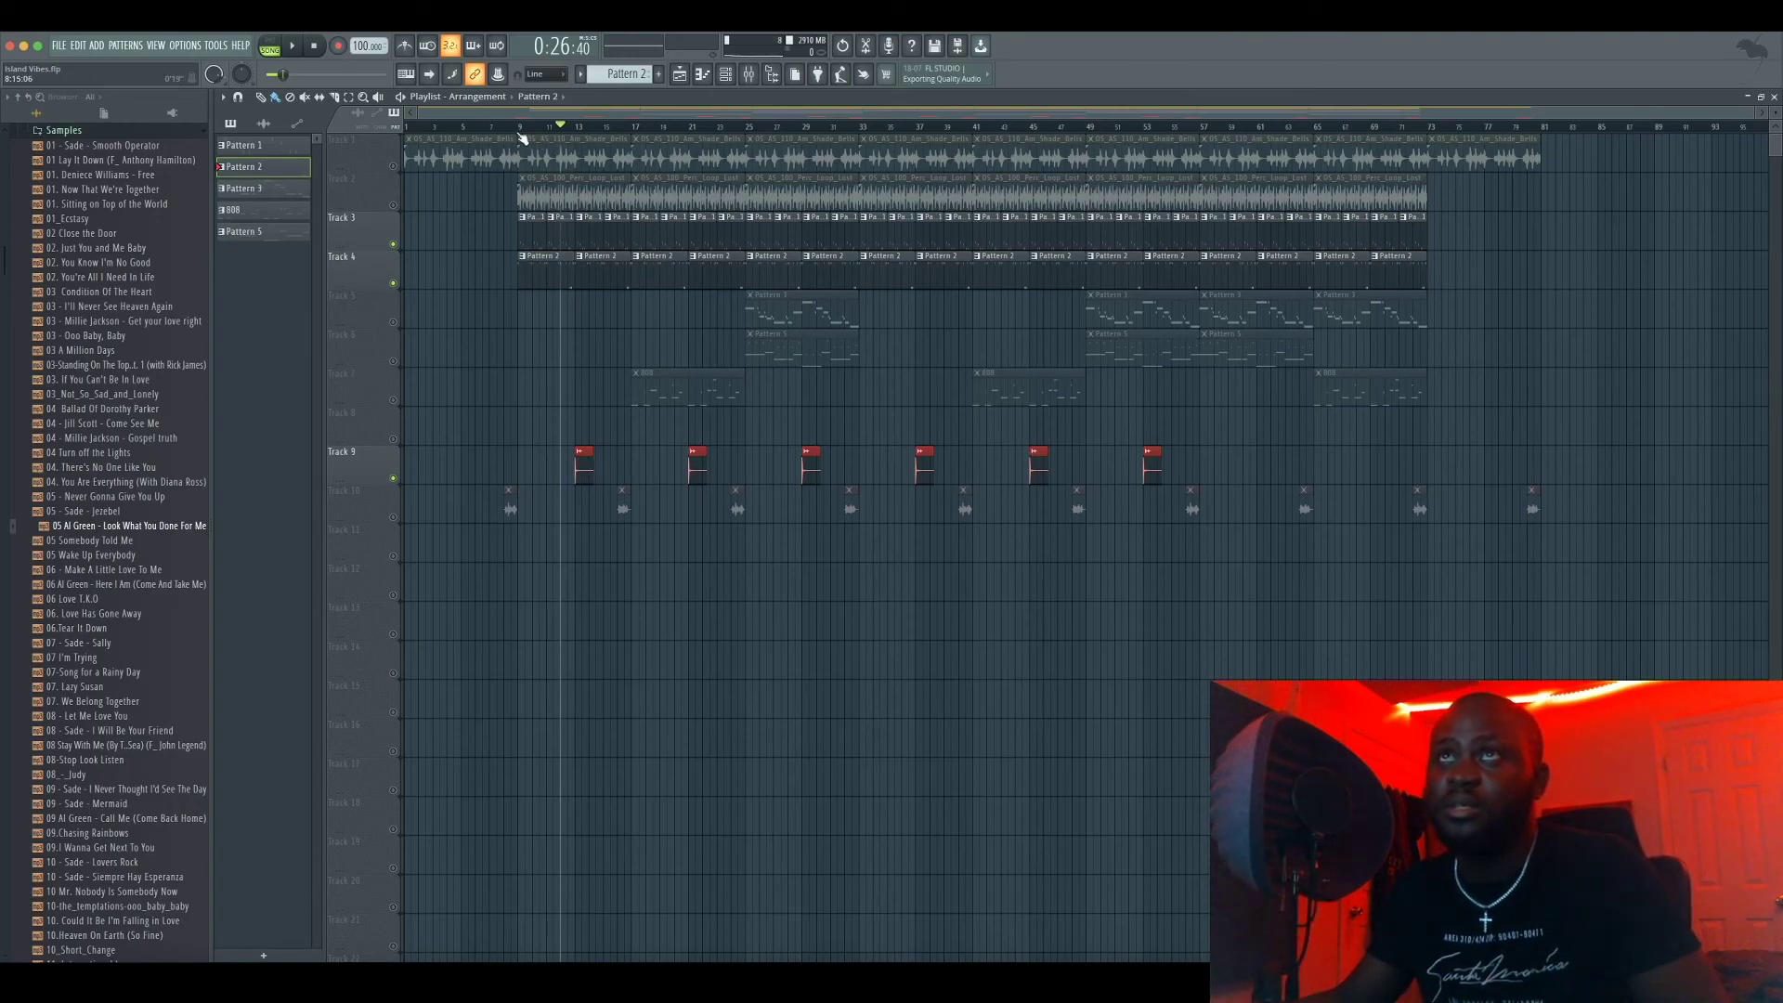
key(space)
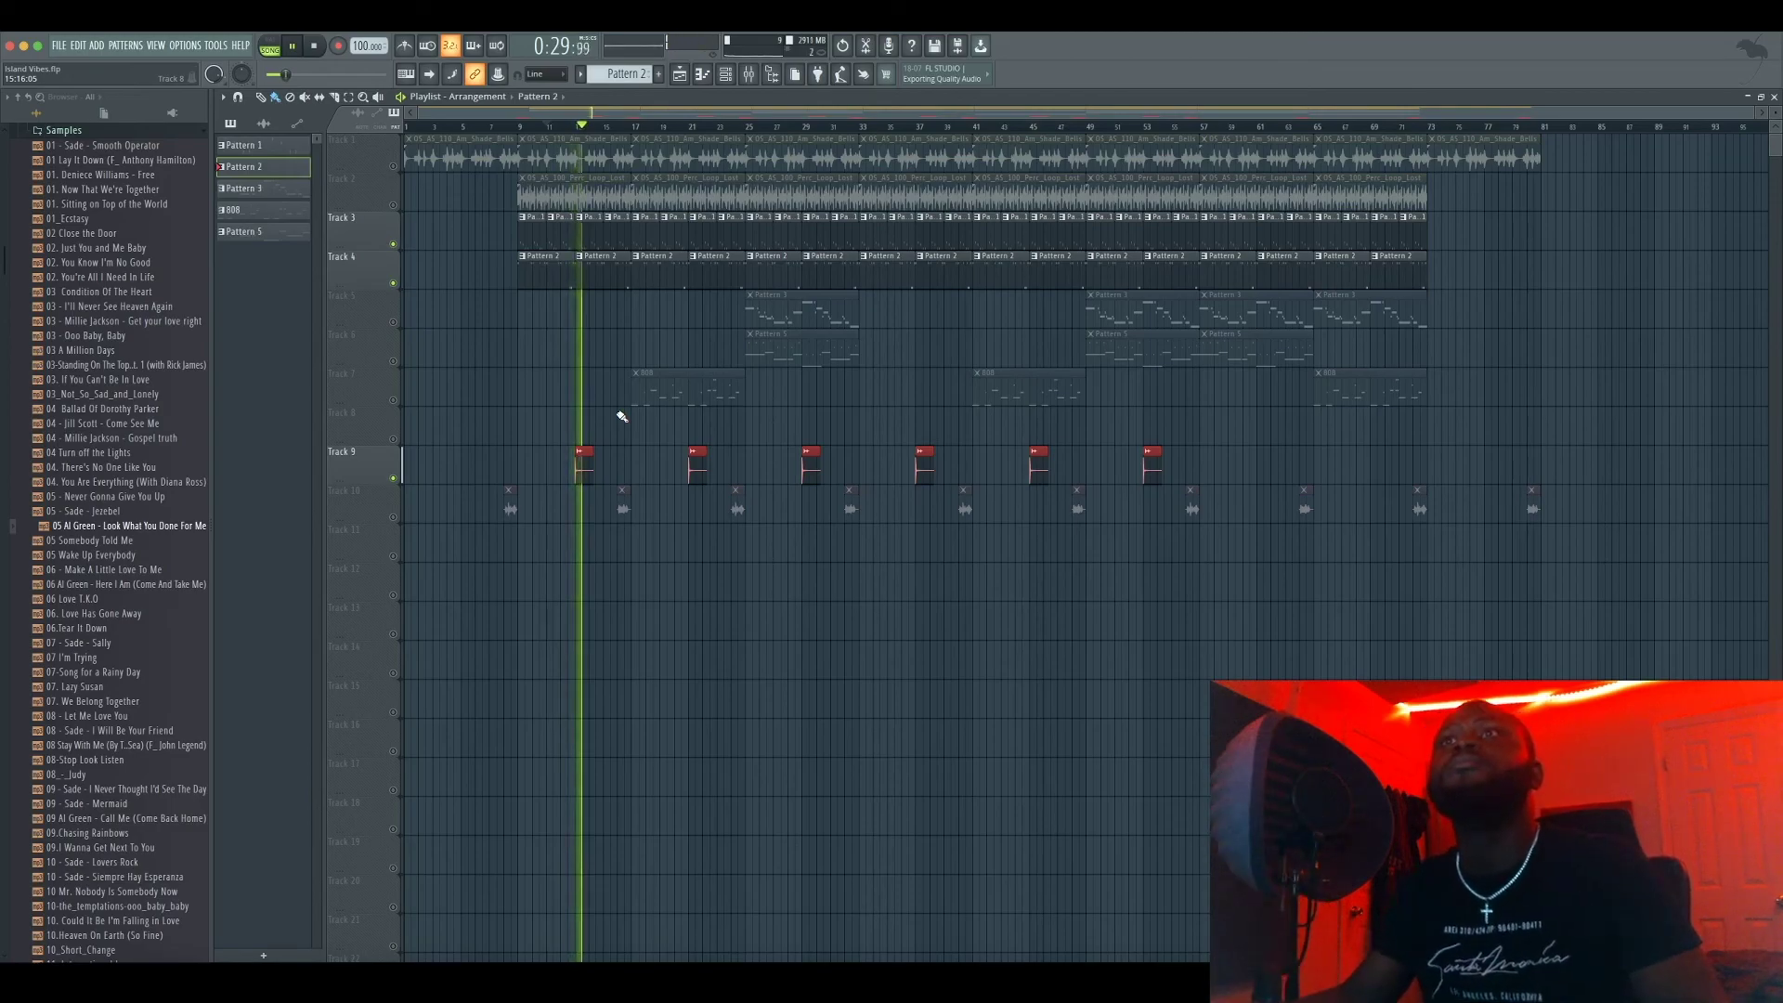
key(space)
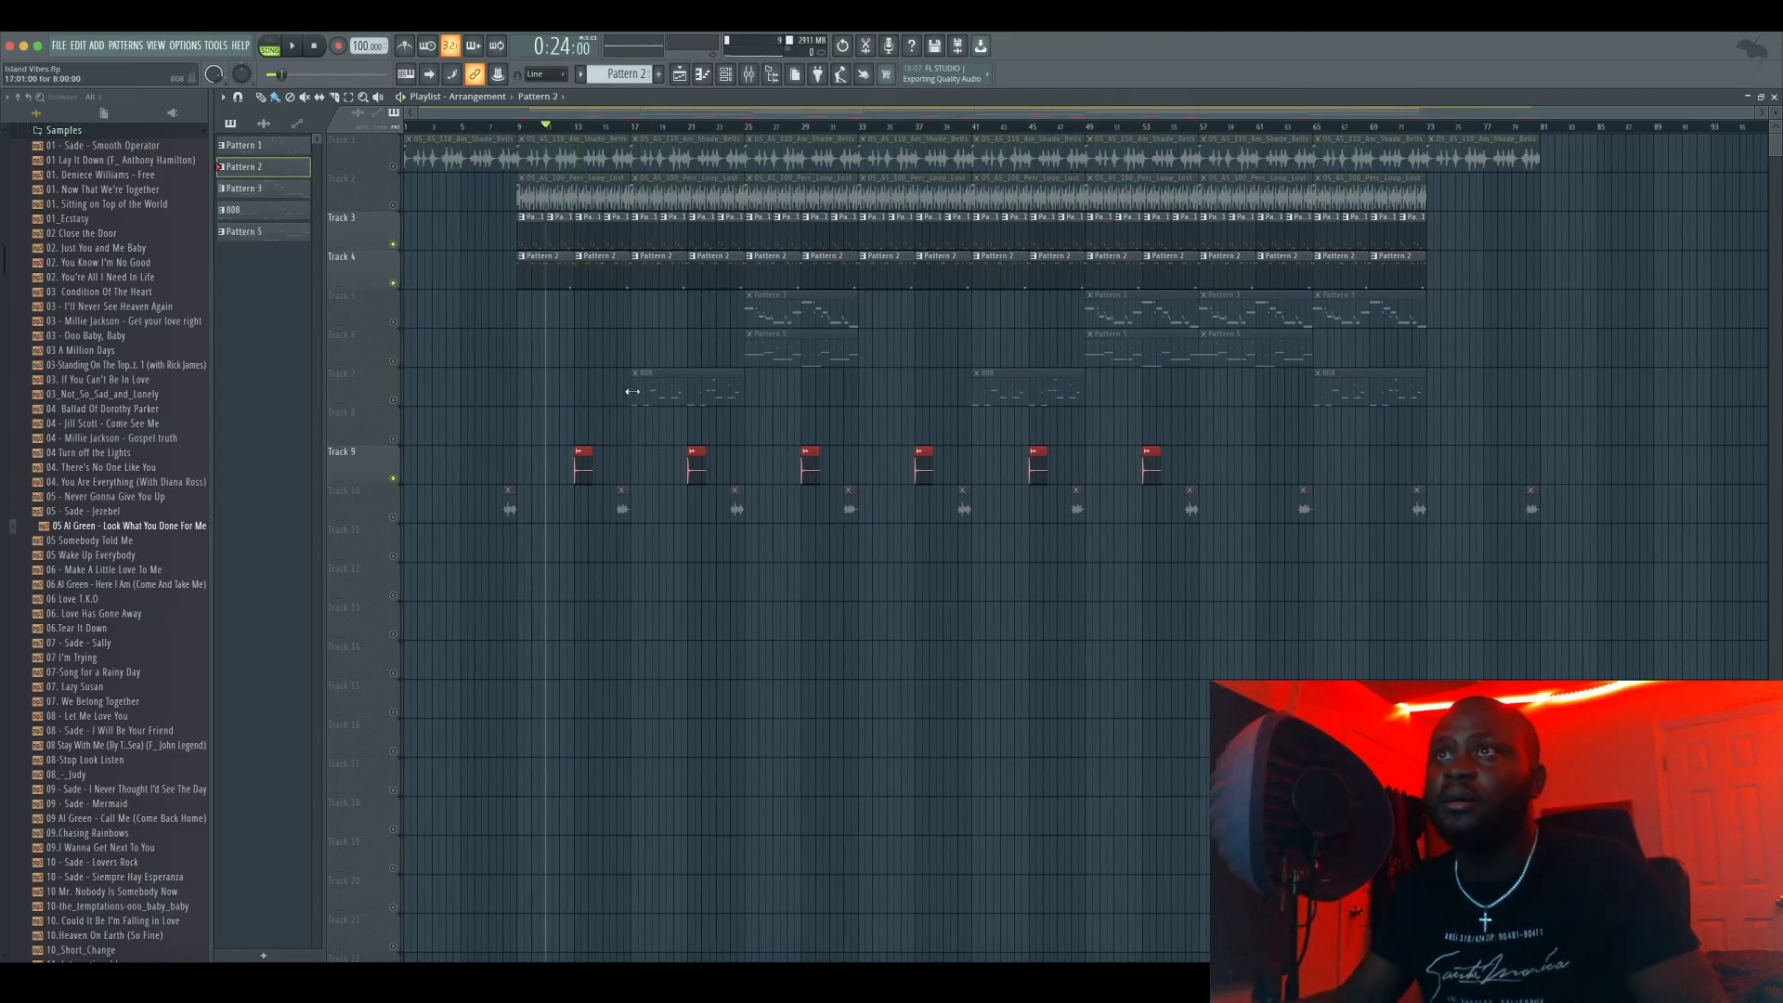
Unmute Track 2's percussion loop and Track 1's melody, play from bar 9, then cue bar 17
click(517, 127)
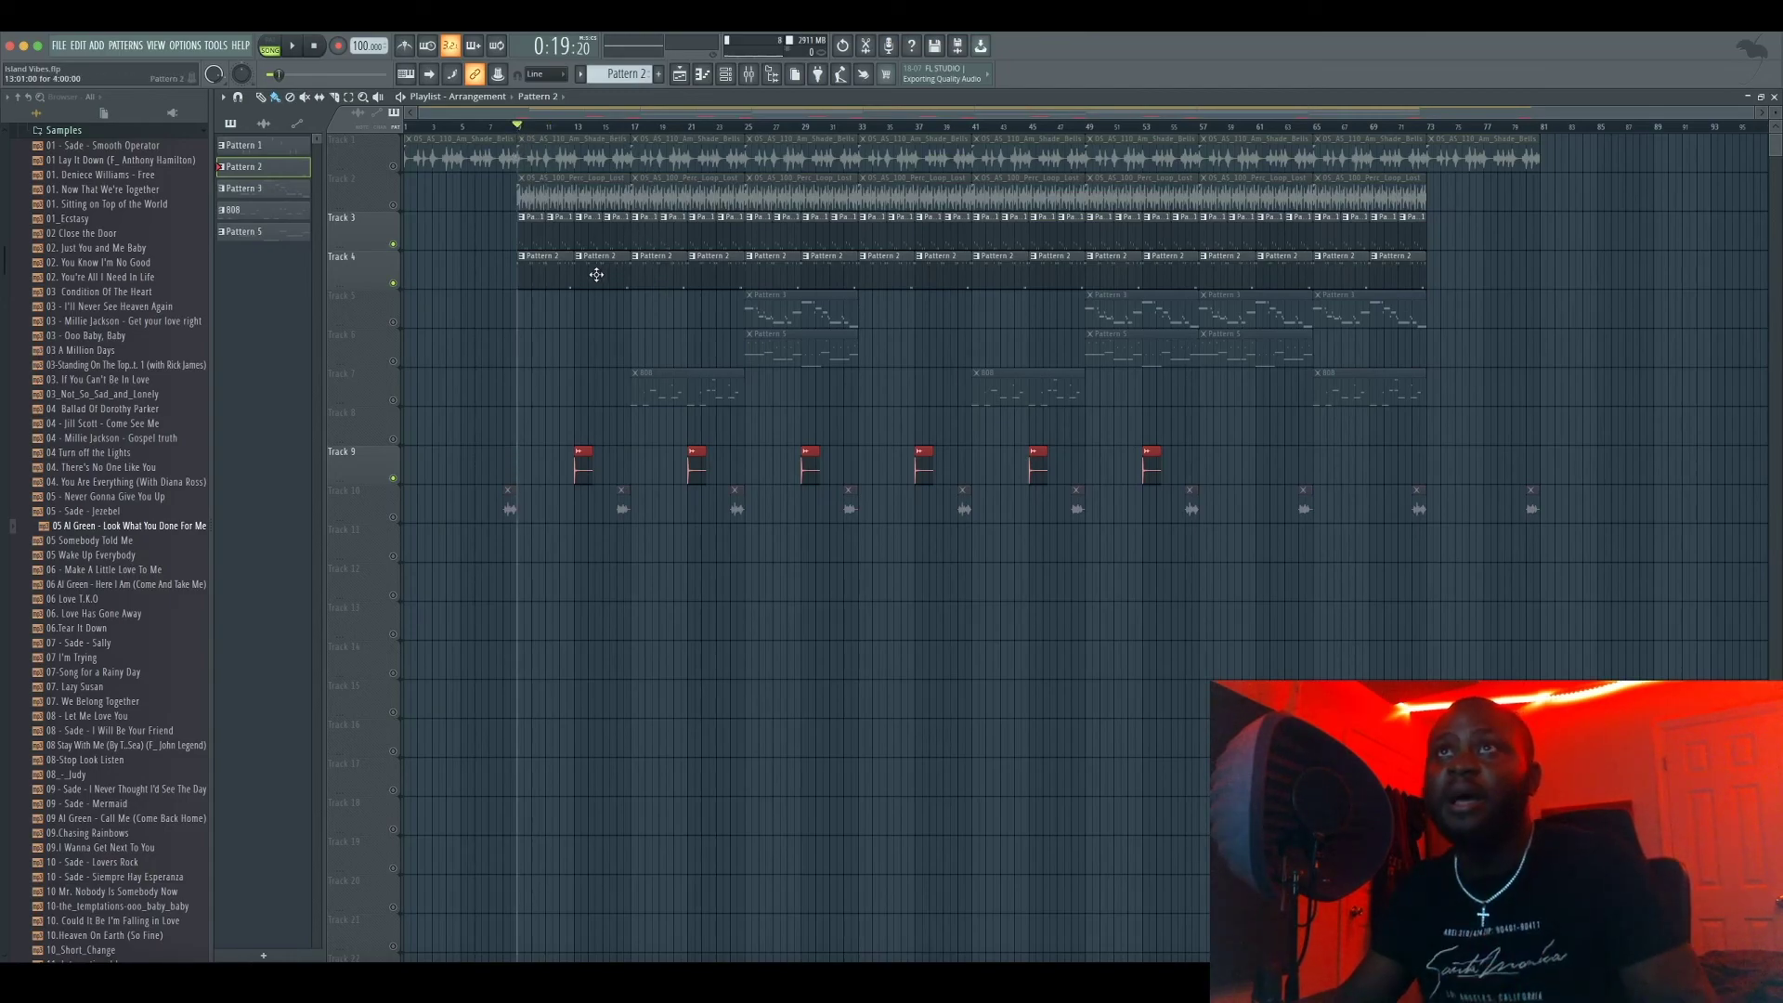
click(394, 206)
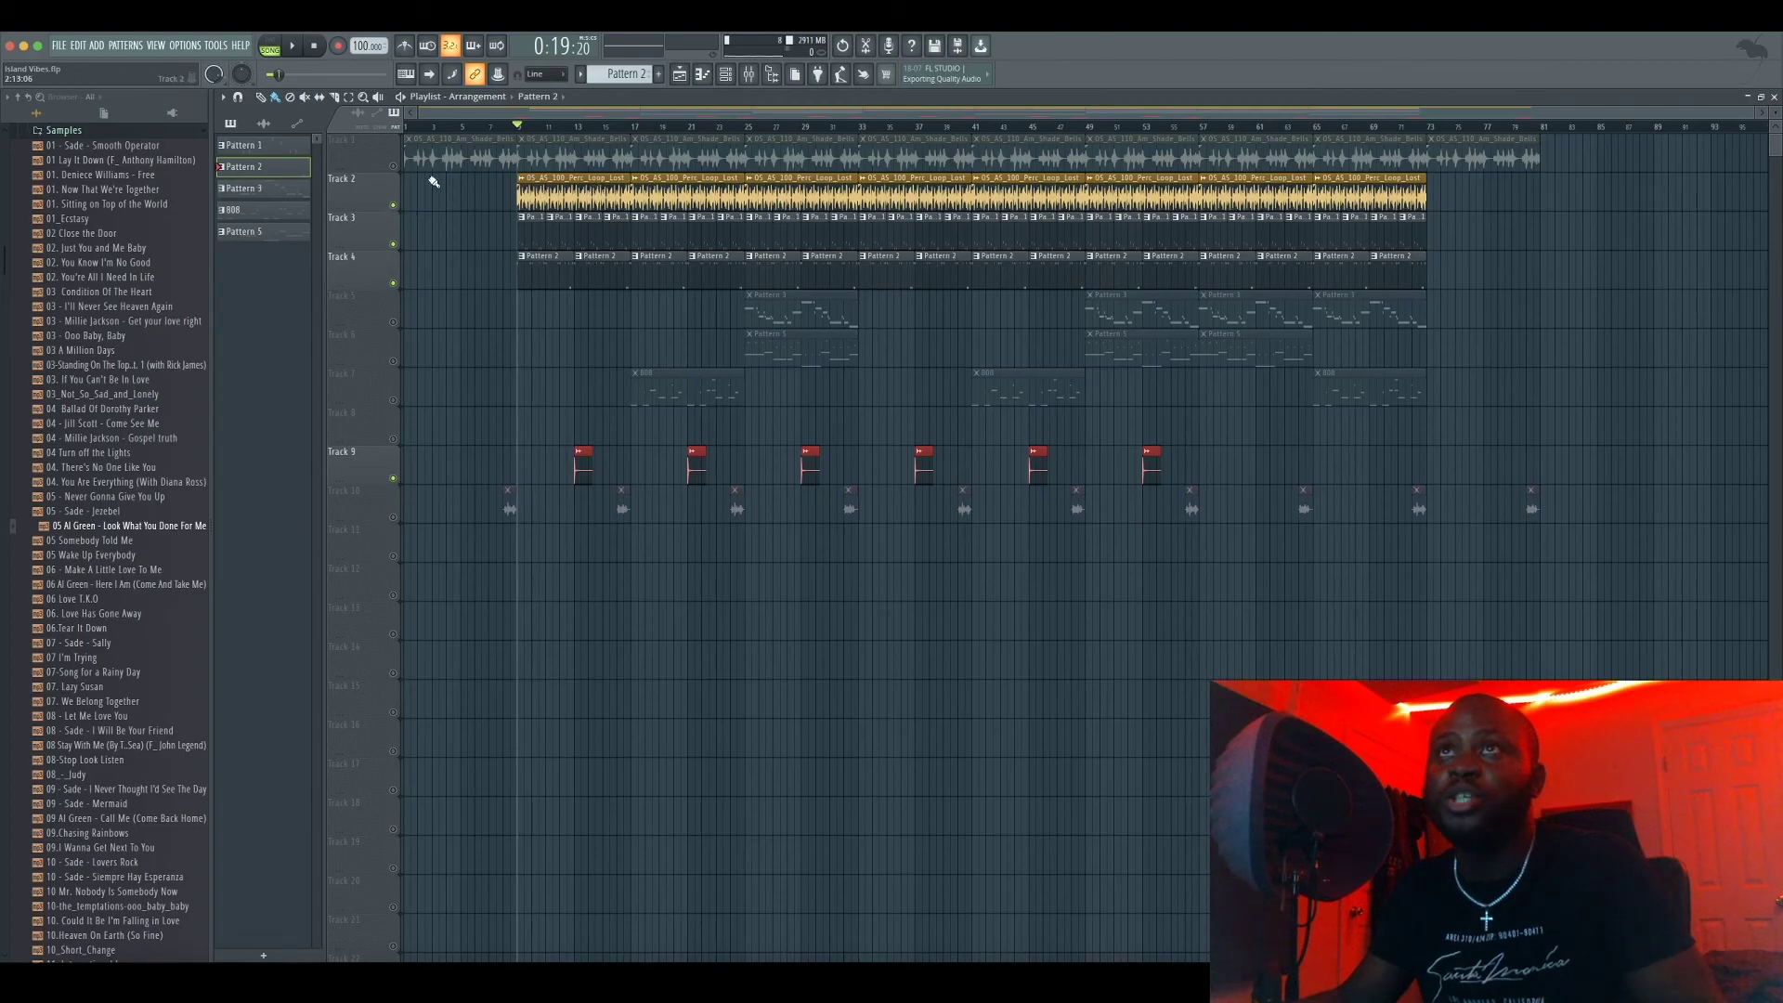
click(394, 168)
key(space)
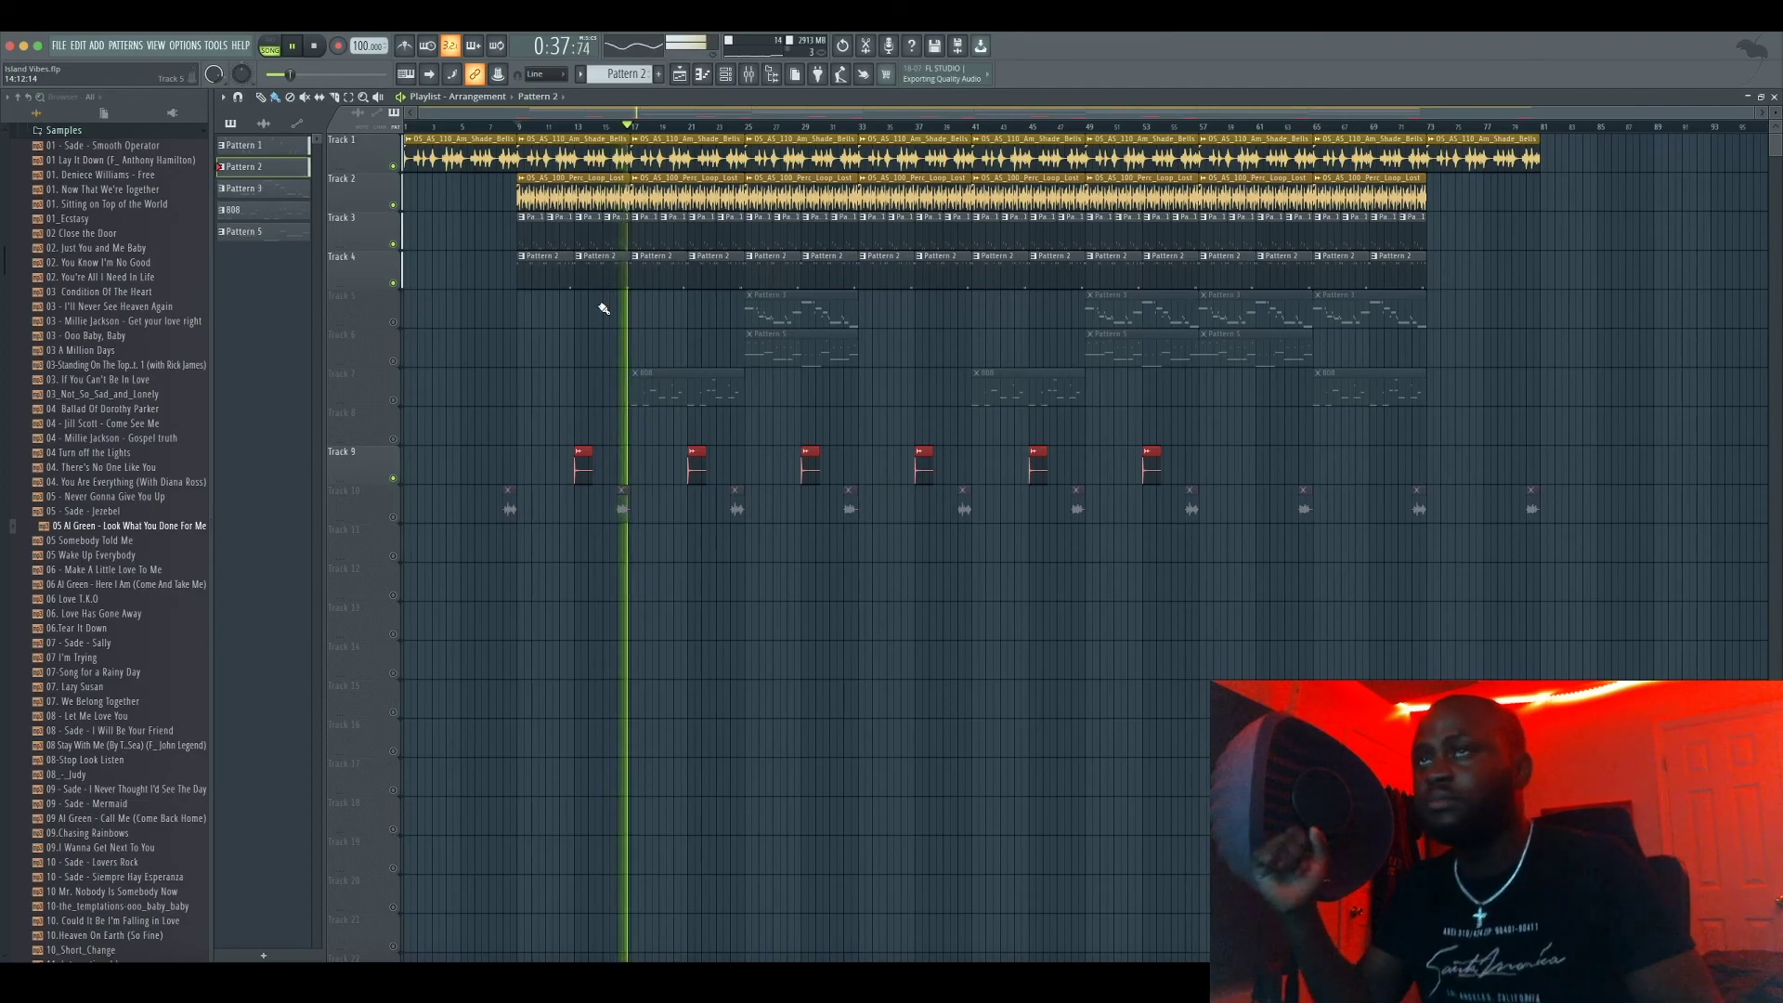
key(space)
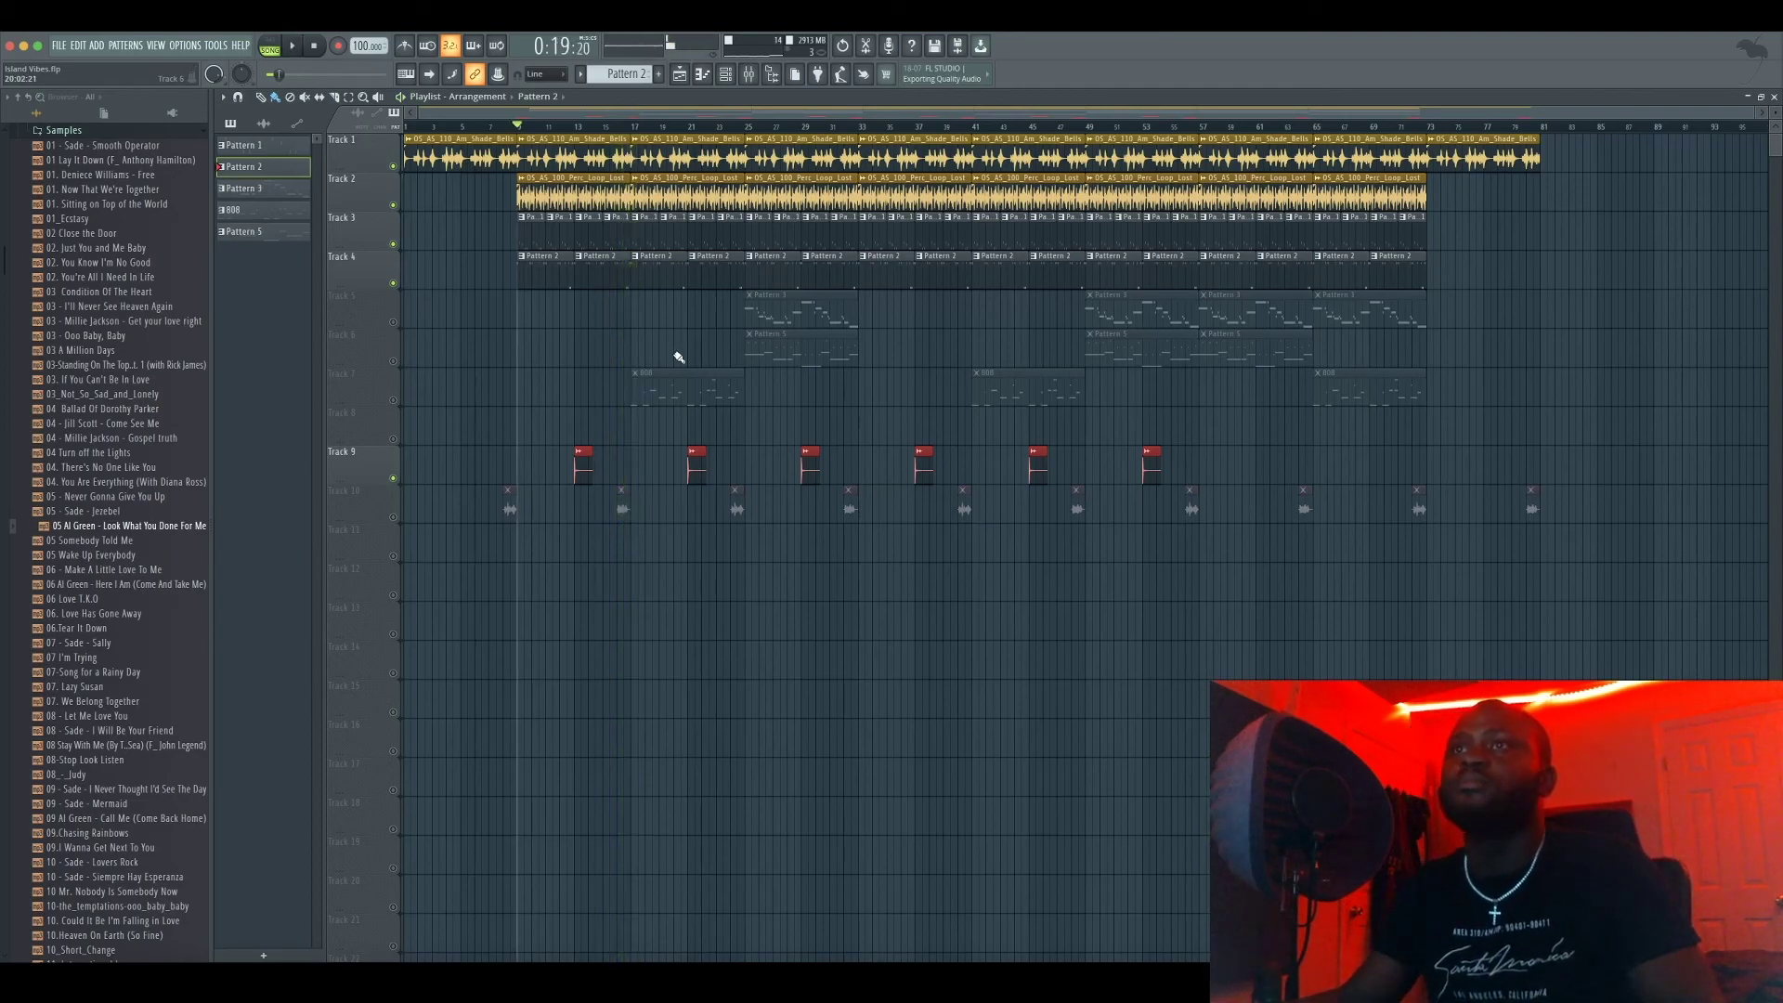
click(631, 129)
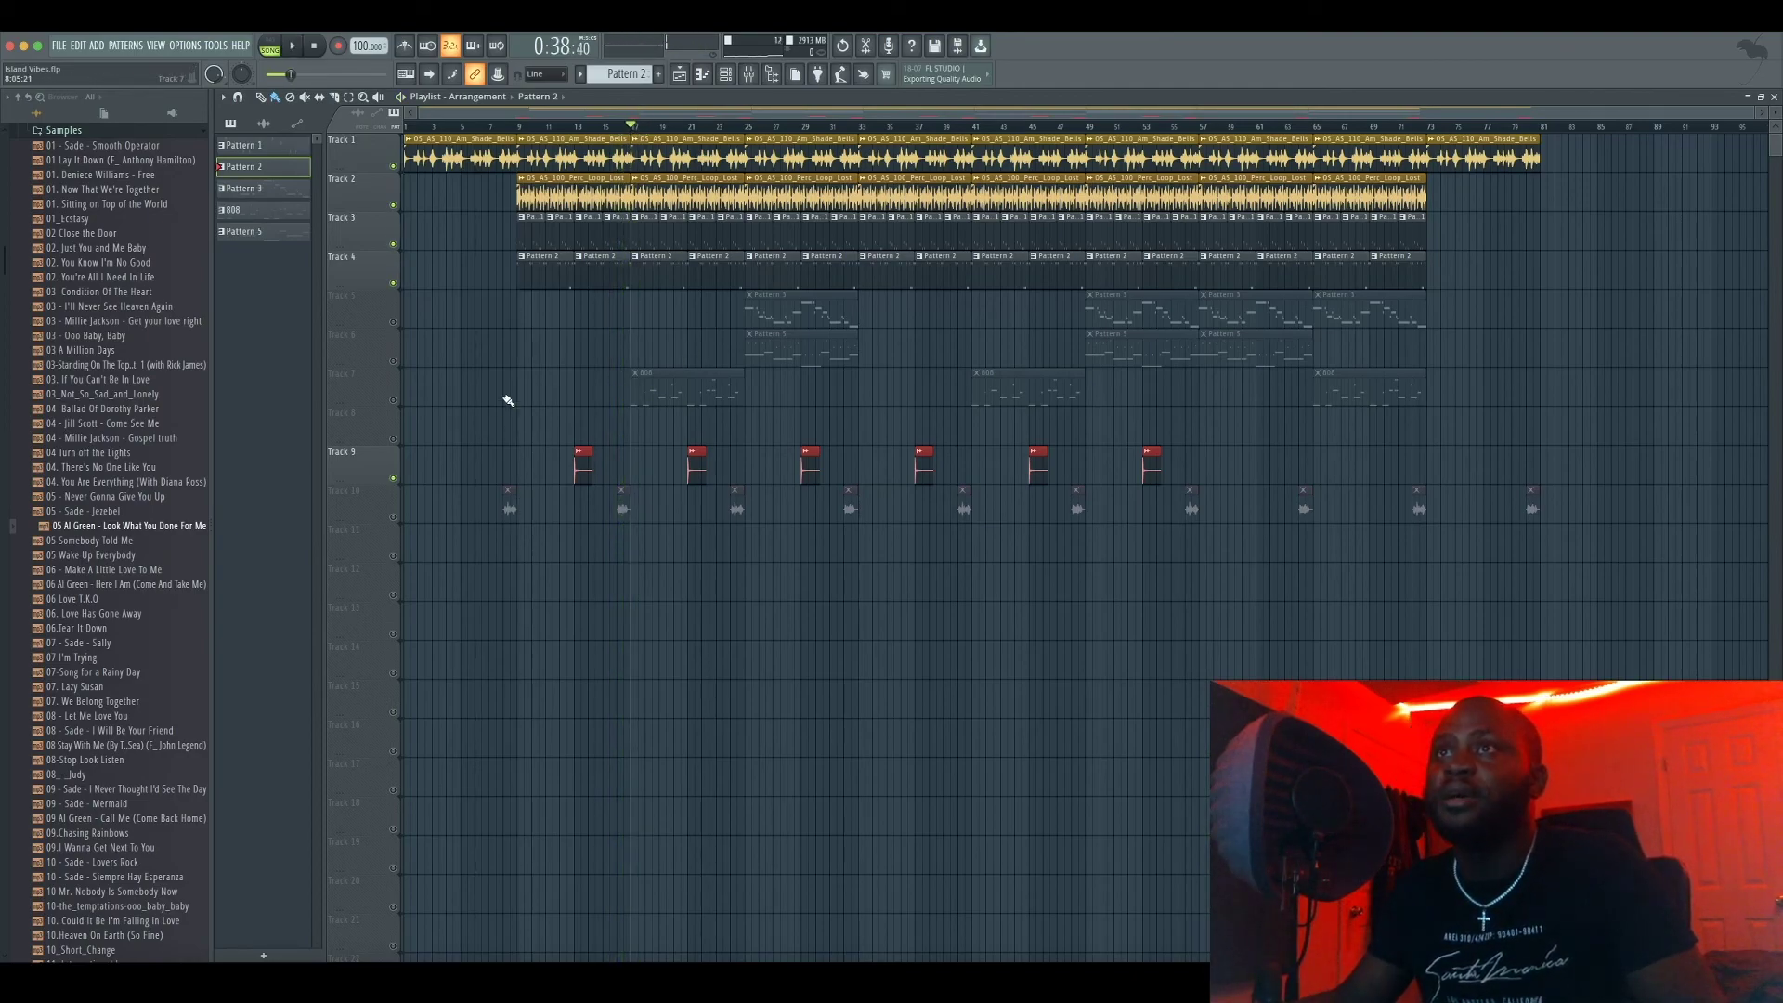
Unmute and solo the 808 on Track 7, then play it from bar 17
click(393, 401)
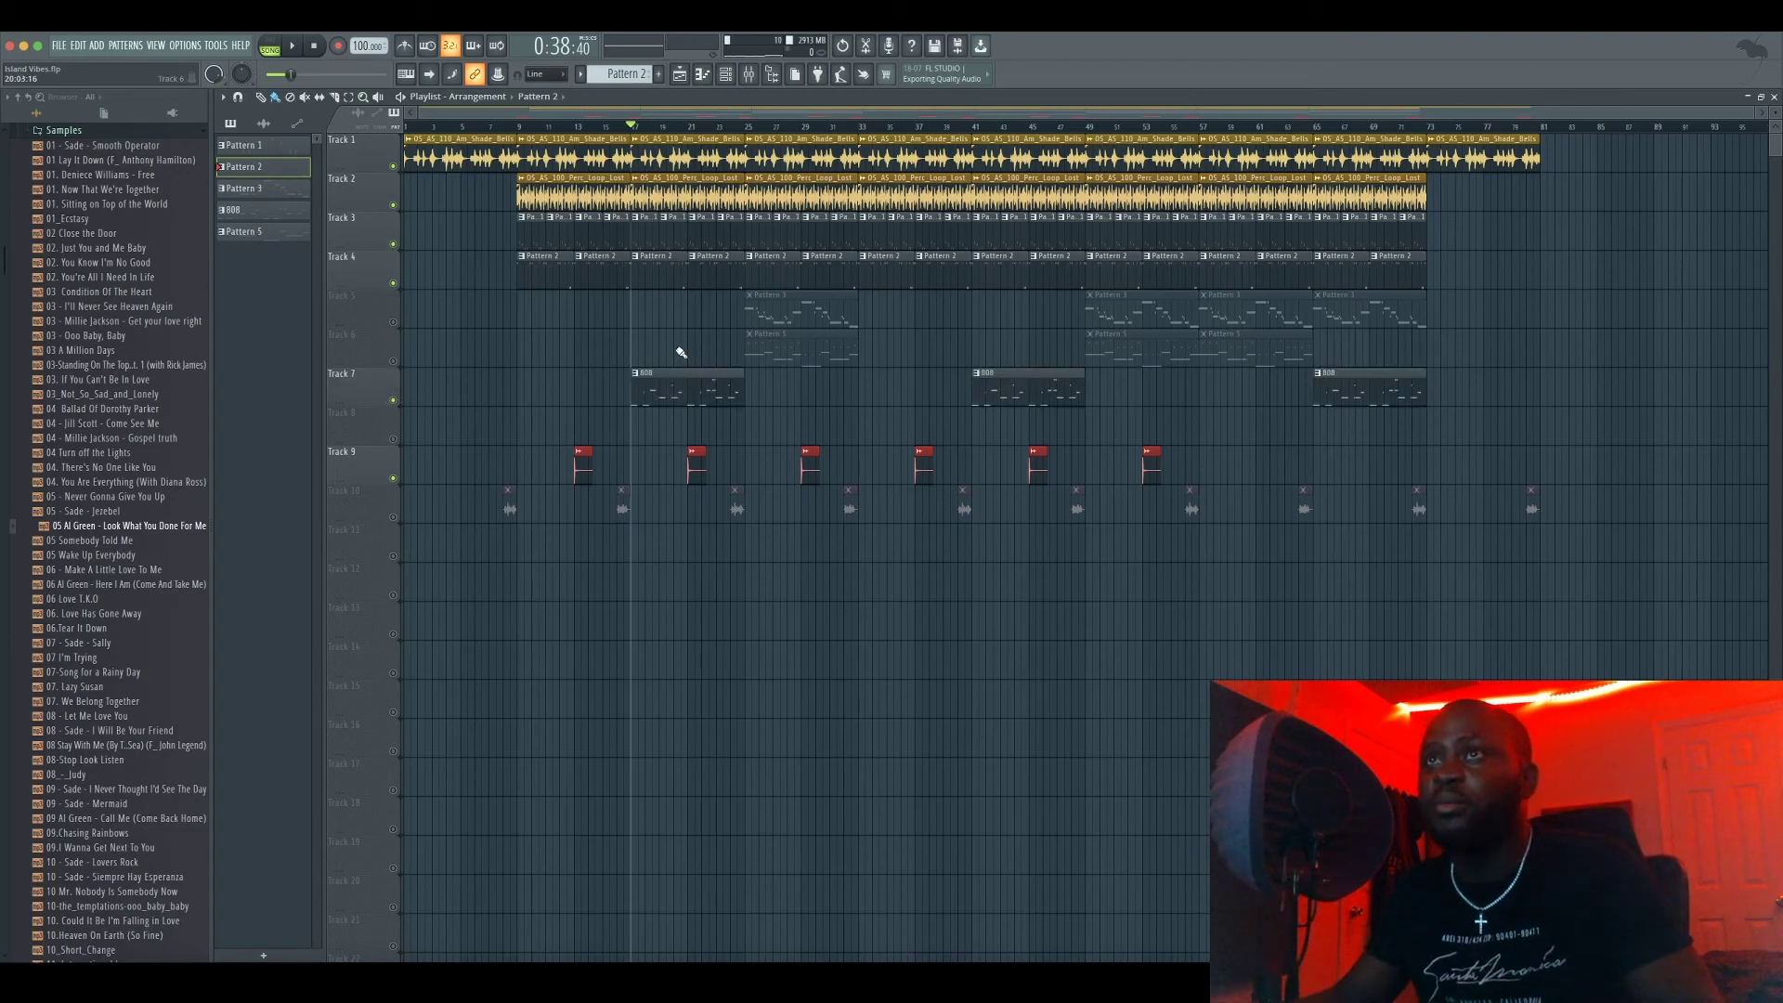
right_click(394, 403)
key(space)
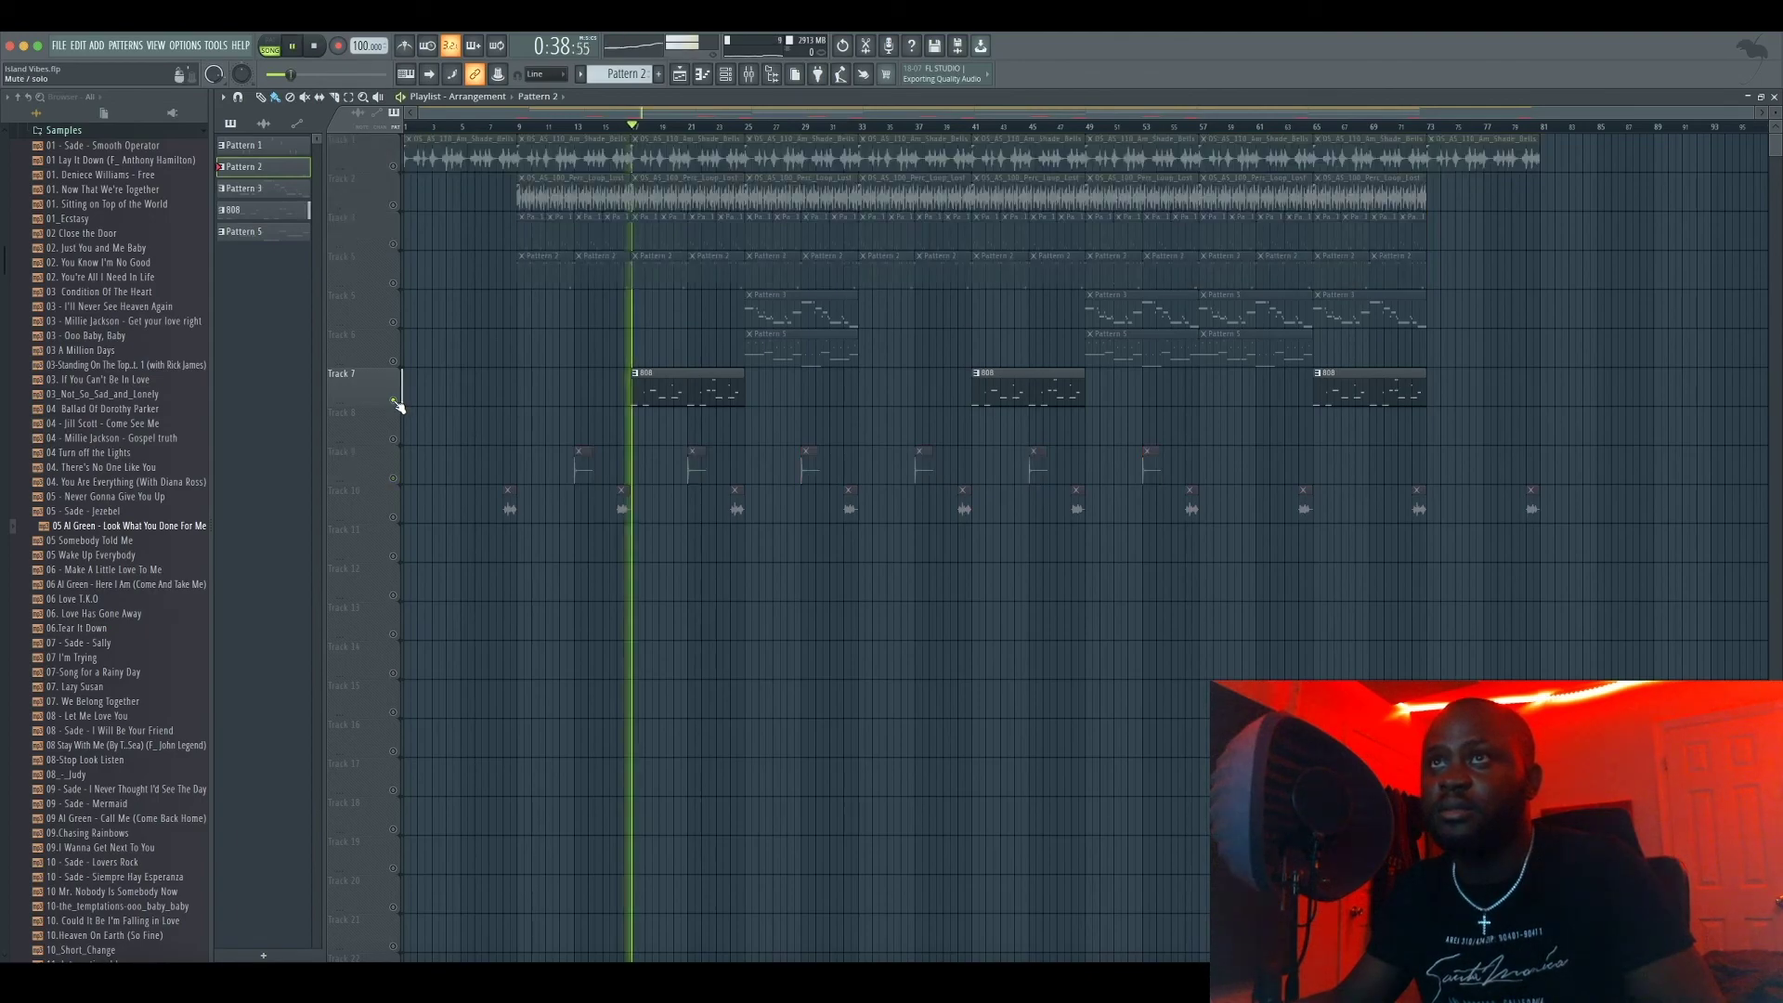
Select the 808 pattern clip, stop playback, and take Track 7 out of solo
click(706, 395)
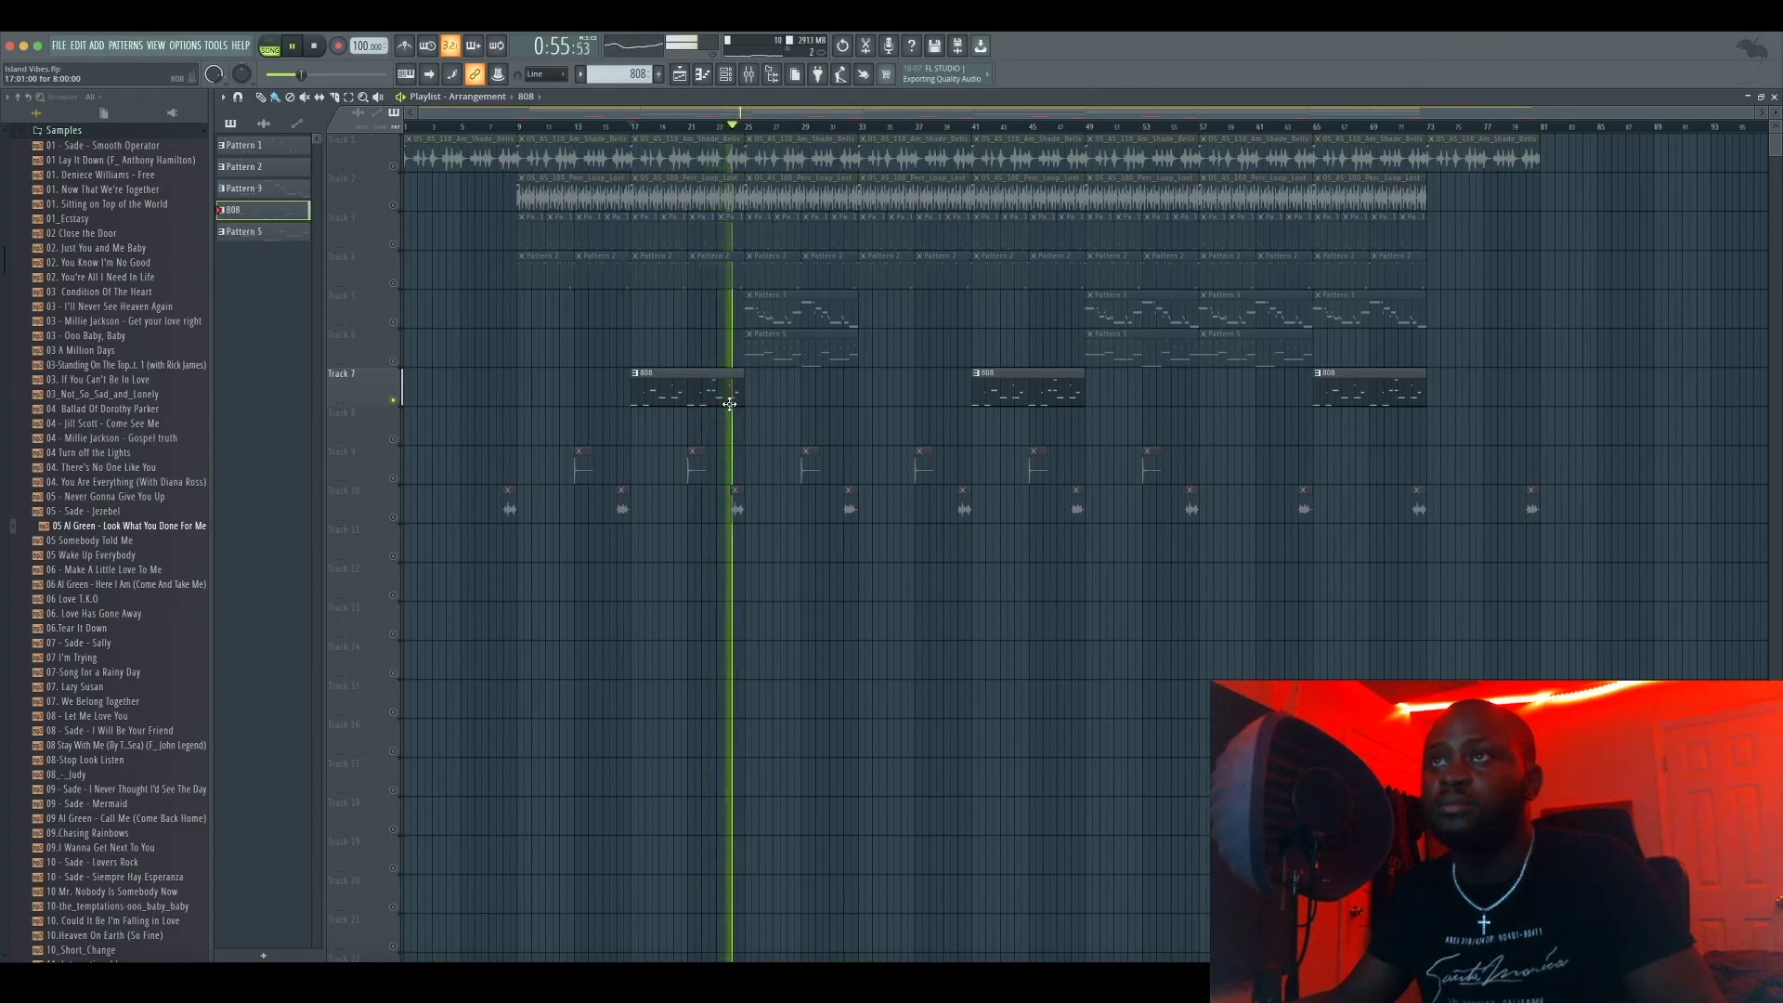
key(space)
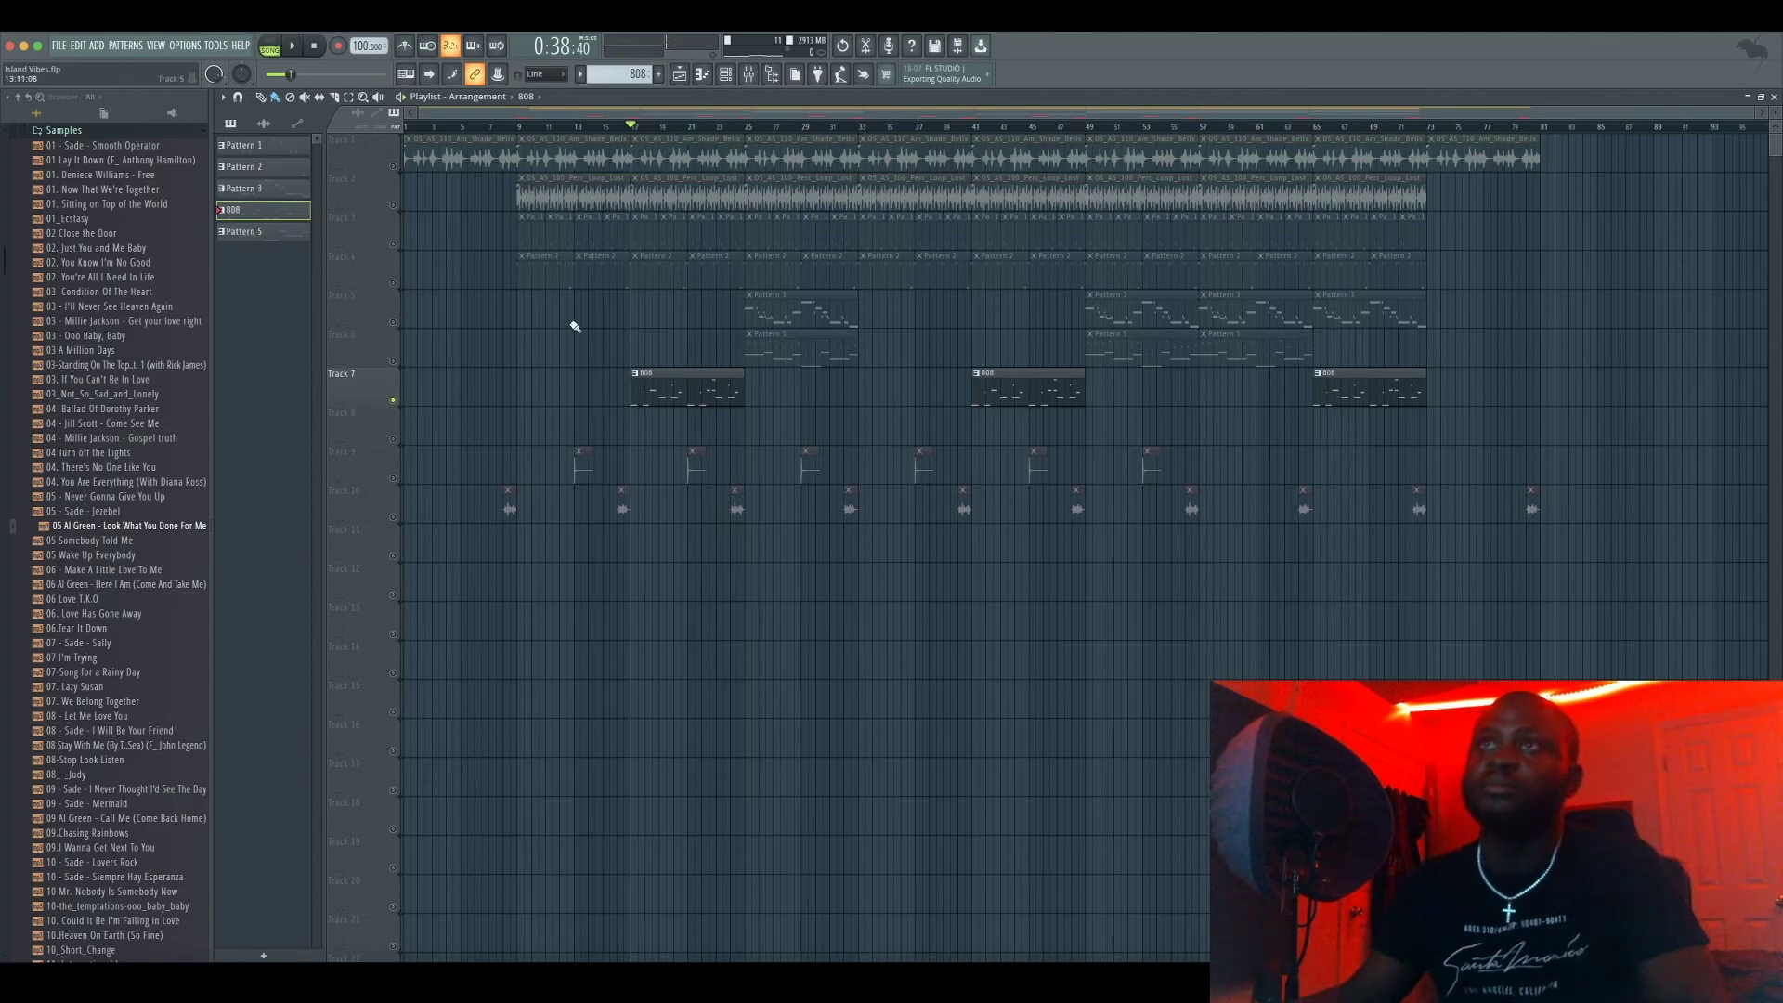
right_click(393, 400)
Toggle Track 7's solo off again and play the full arrangement from bar 17
right_click(392, 400)
right_click(393, 400)
key(space)
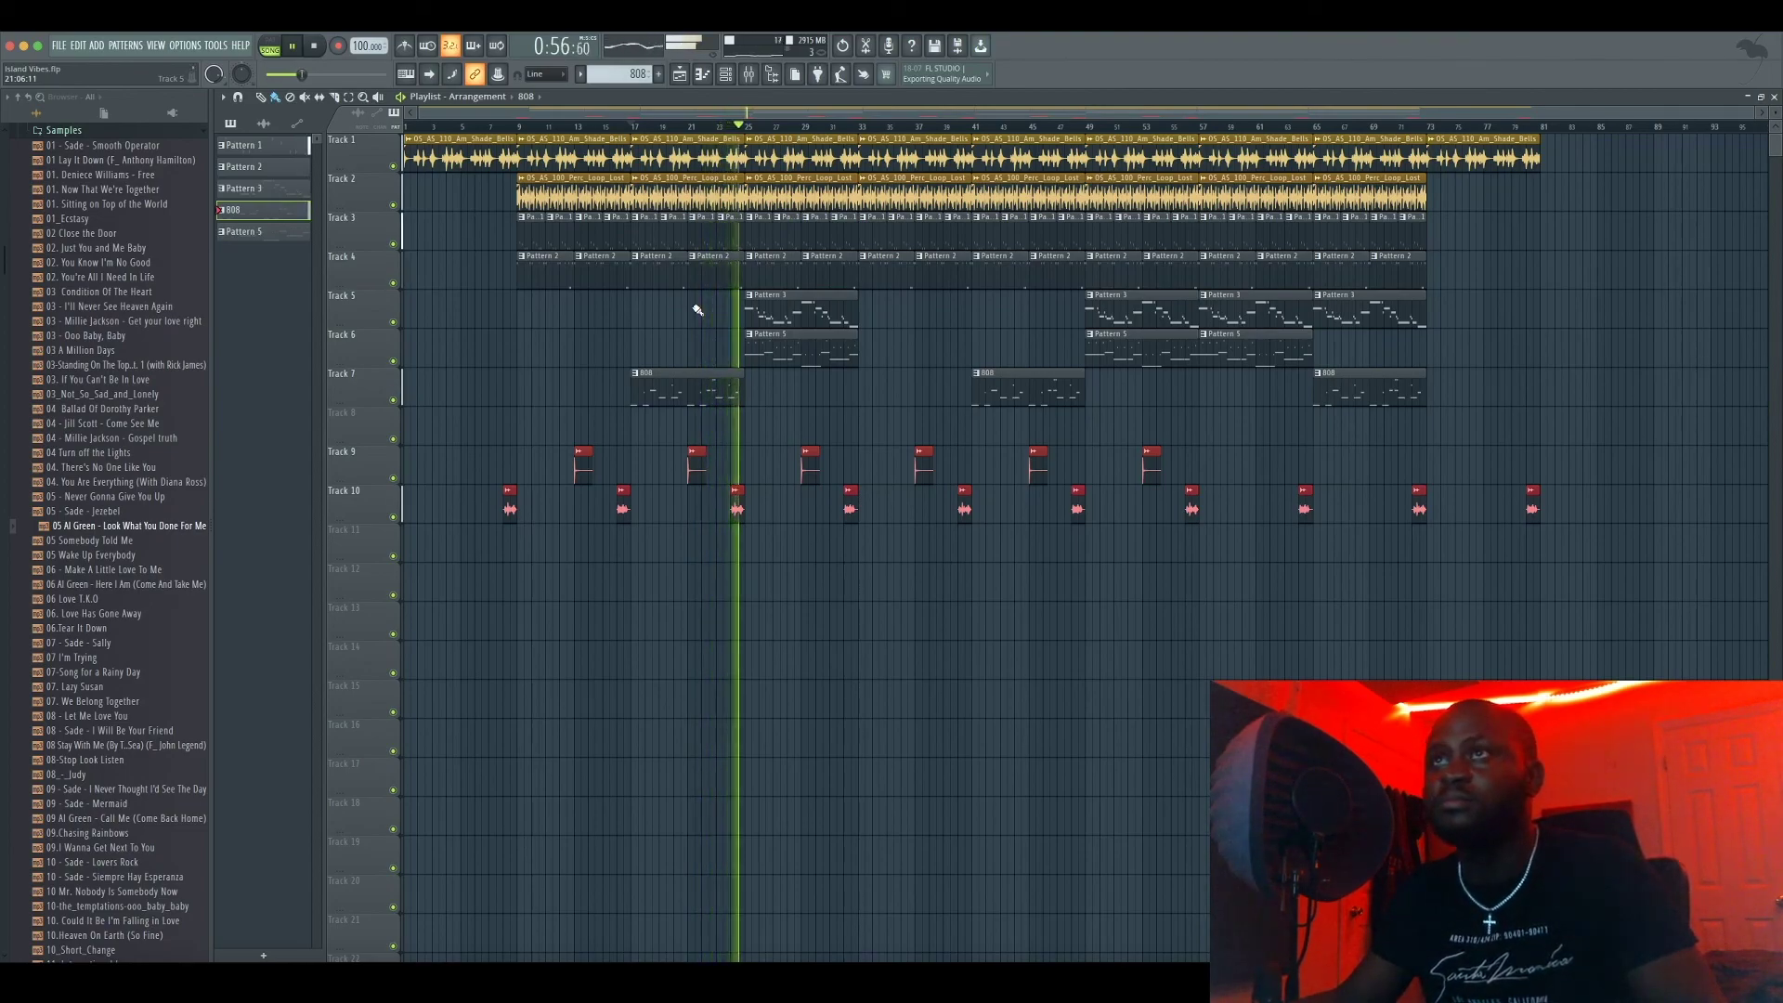
Cue bar 25, solo Track 6, and play its patterns from there before stopping
key(space)
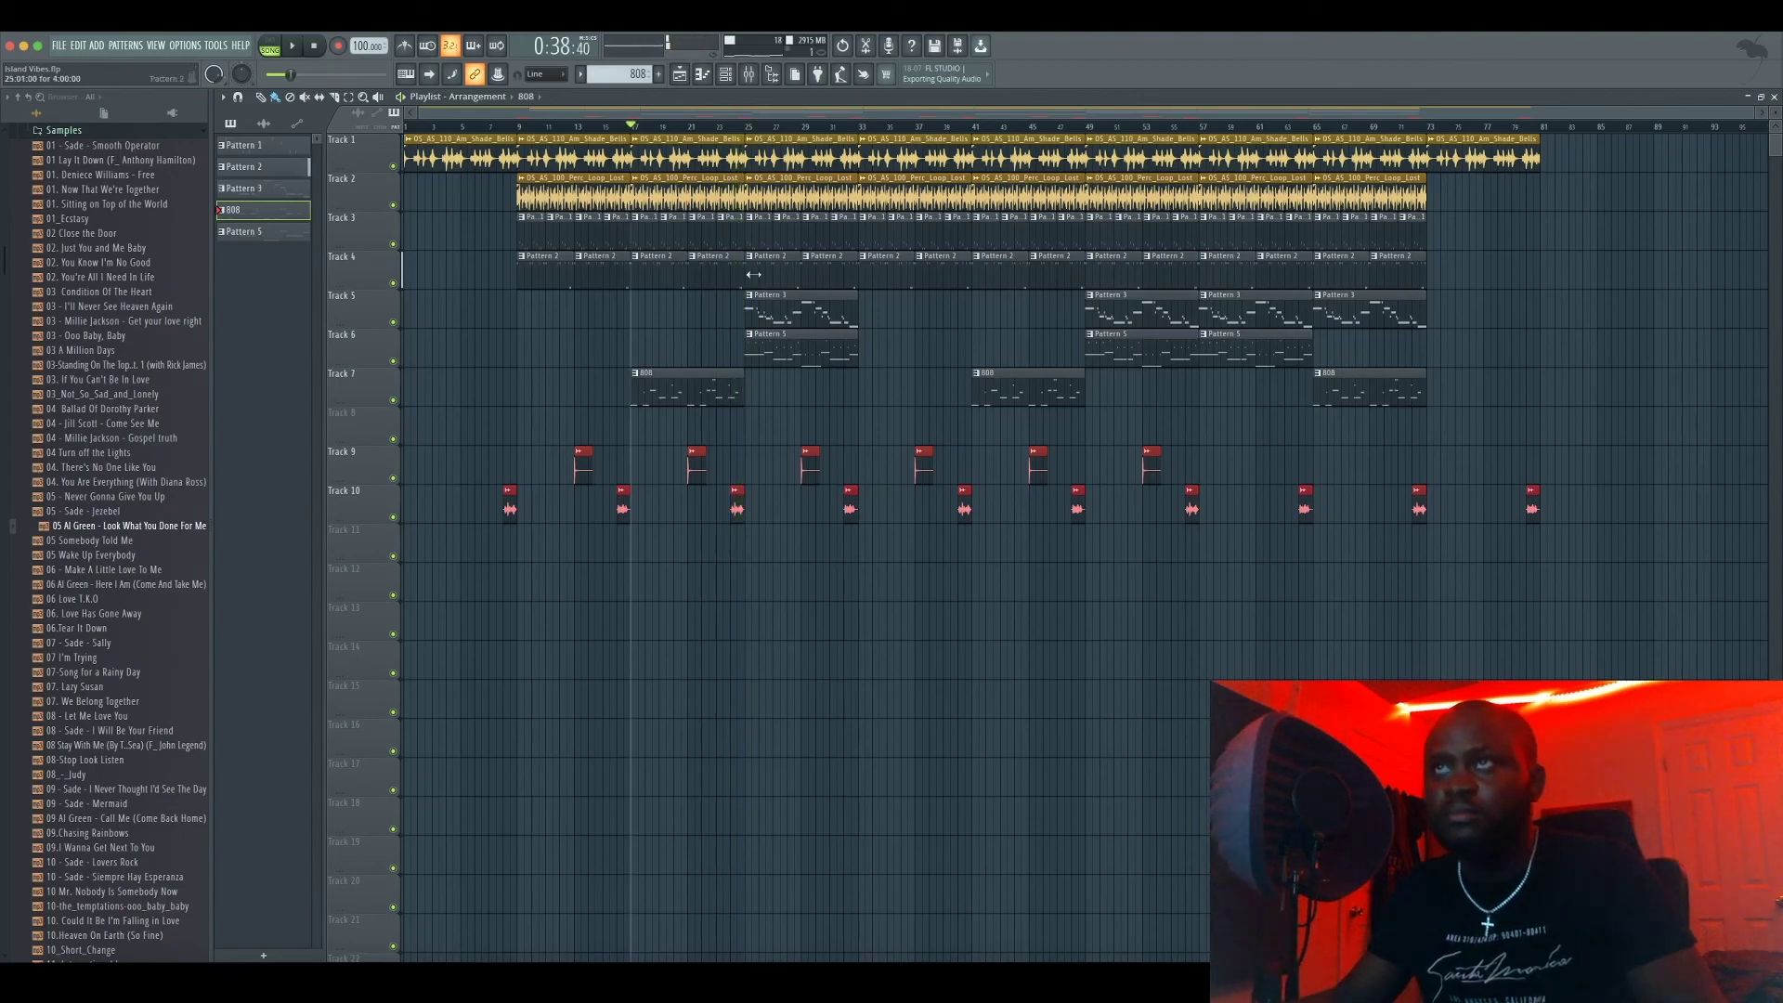
click(749, 128)
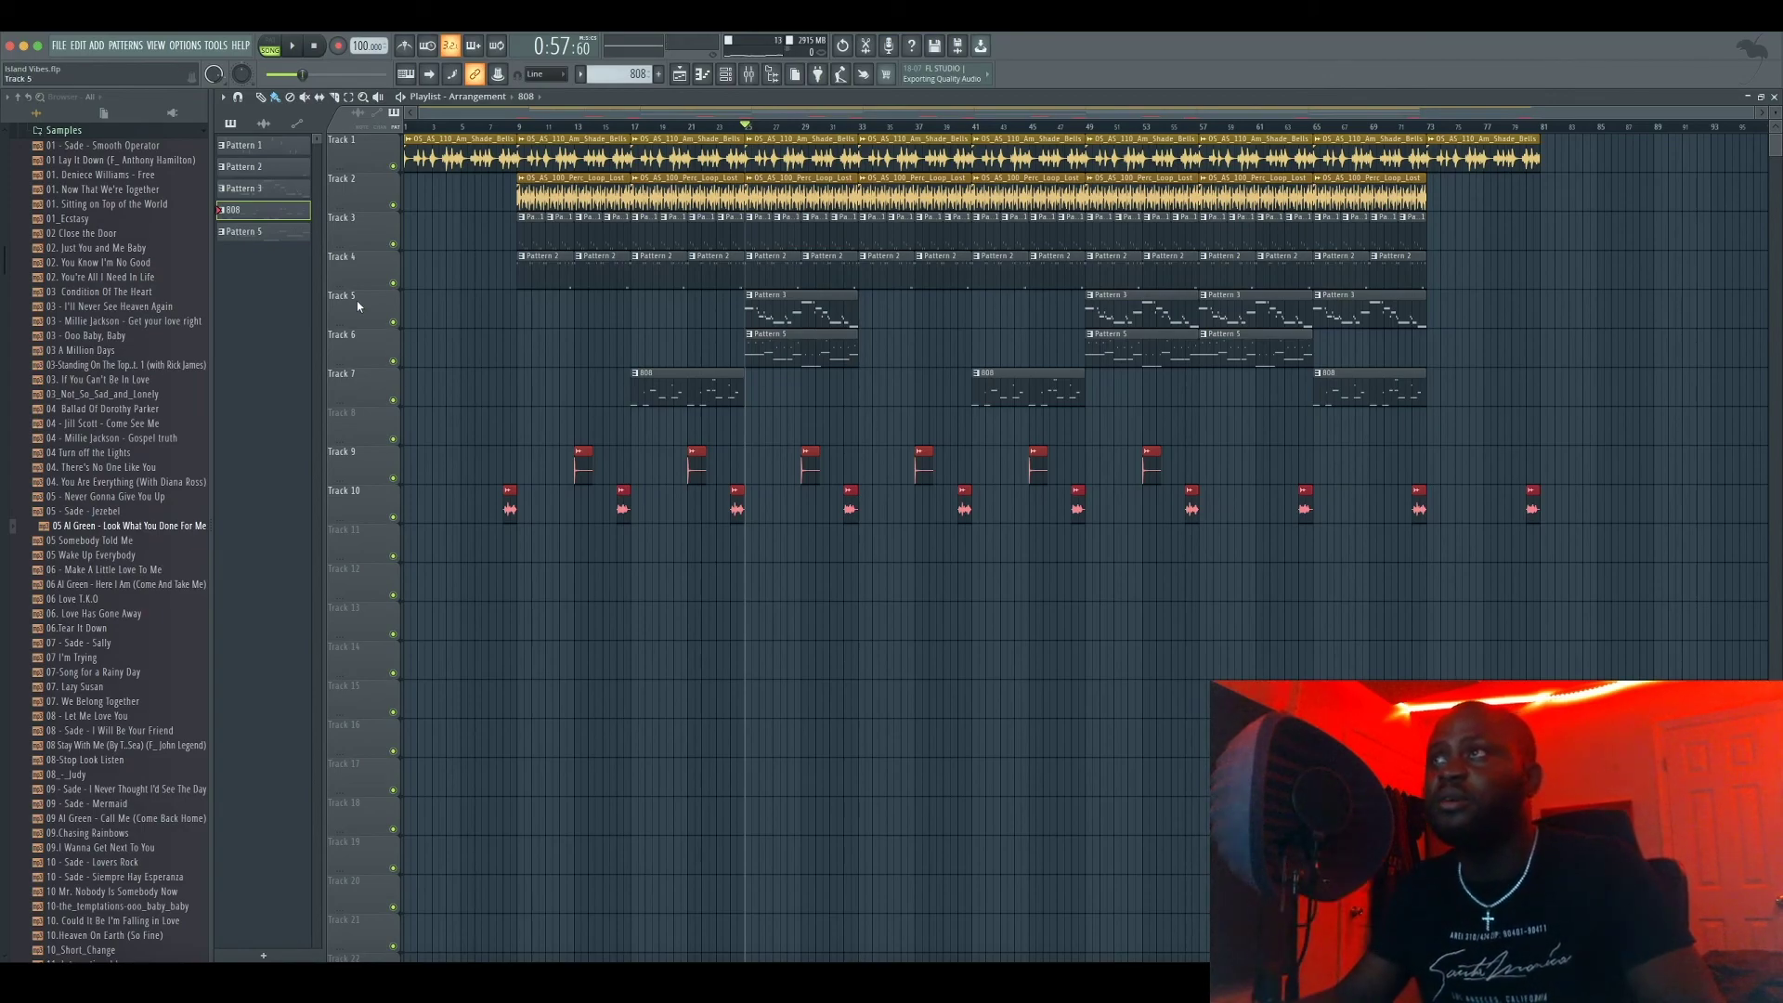
right_click(395, 362)
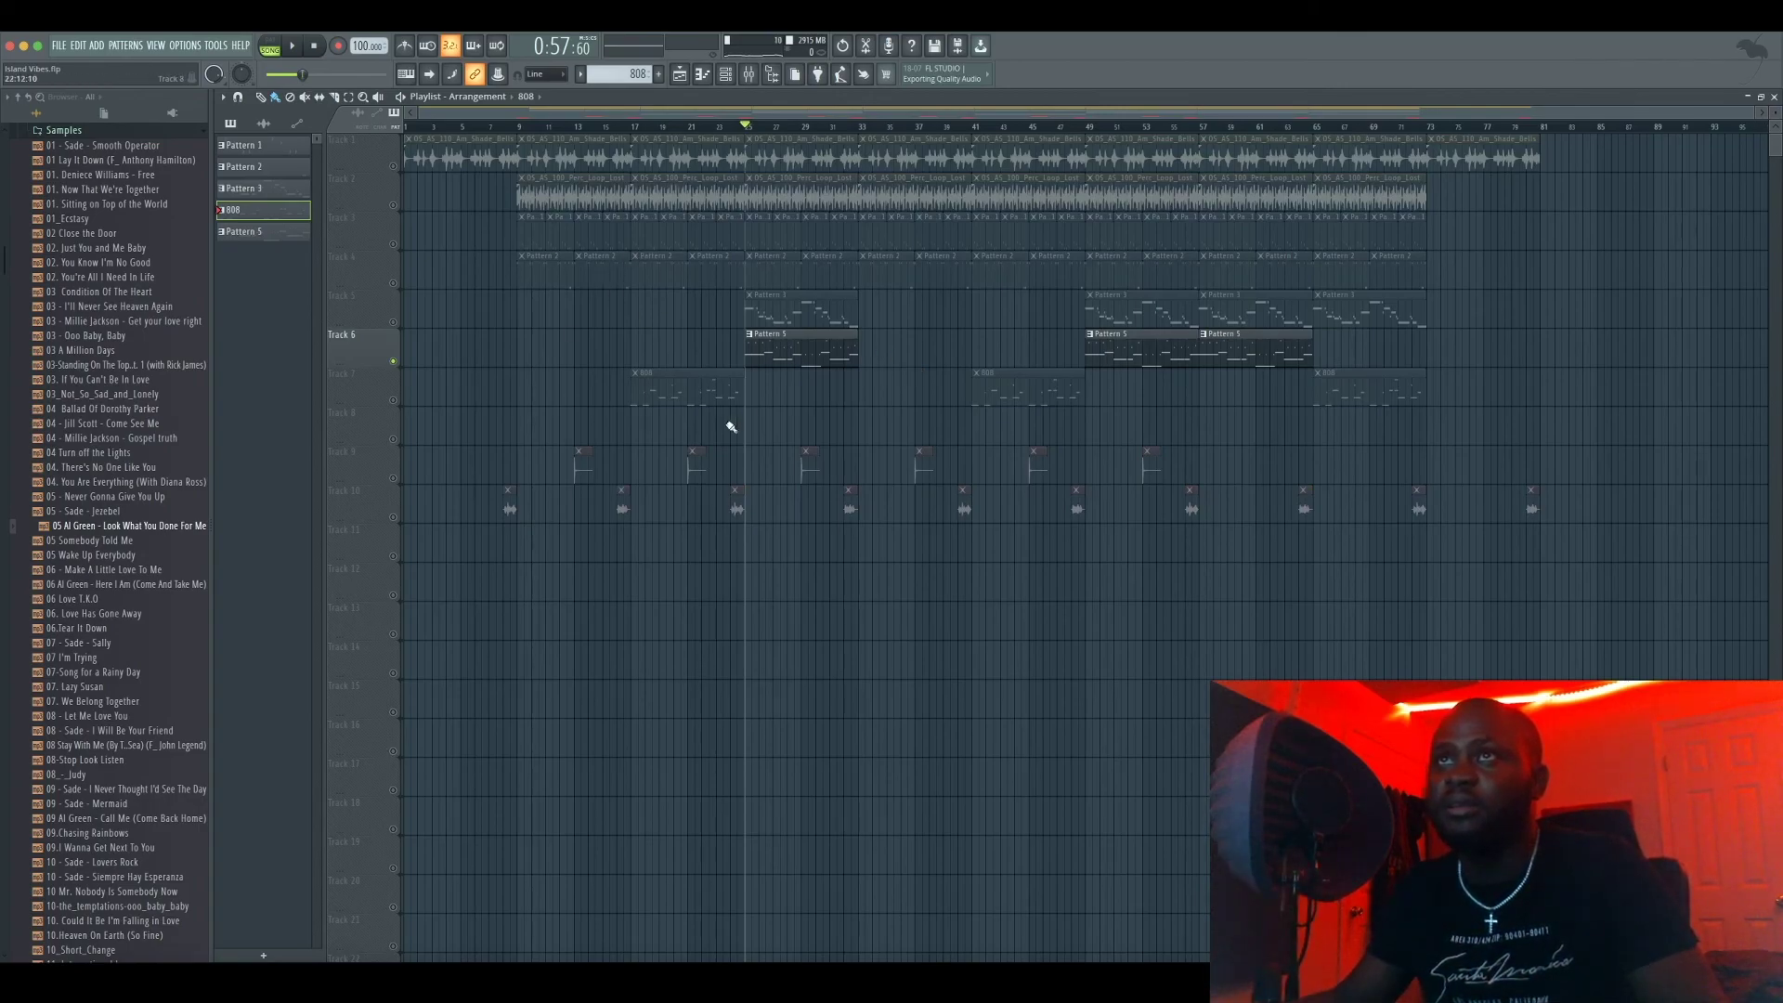
key(space)
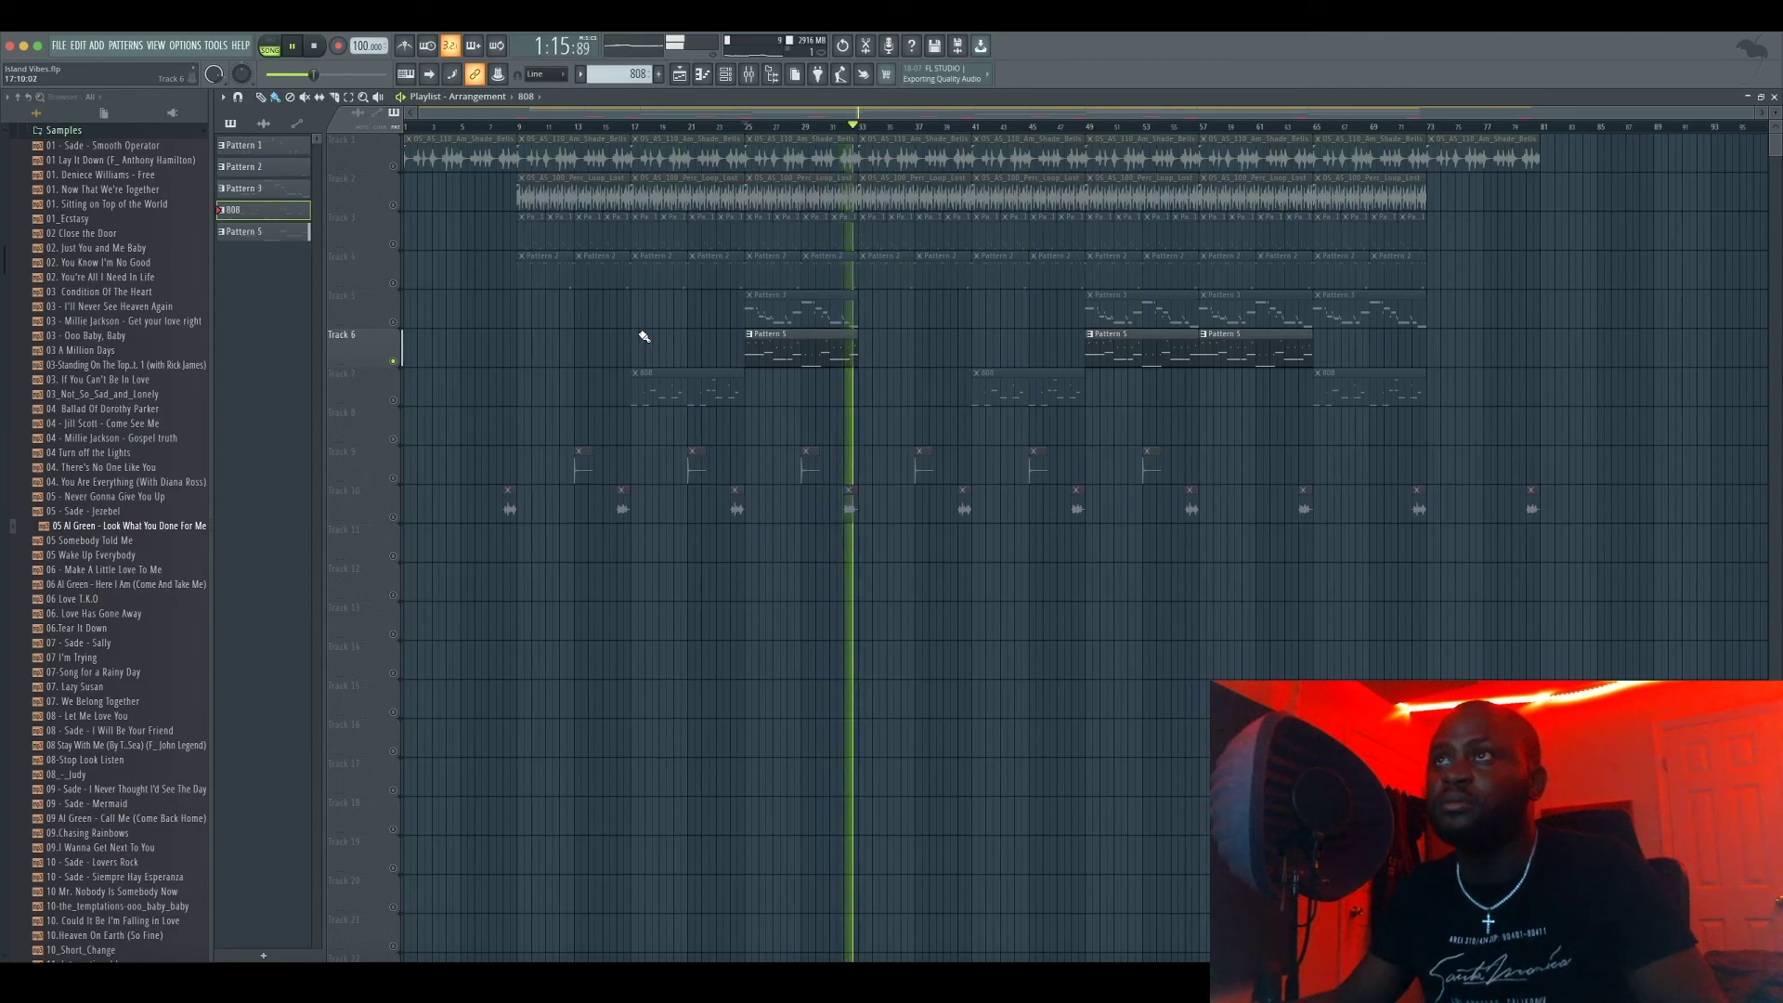
key(space)
click(393, 322)
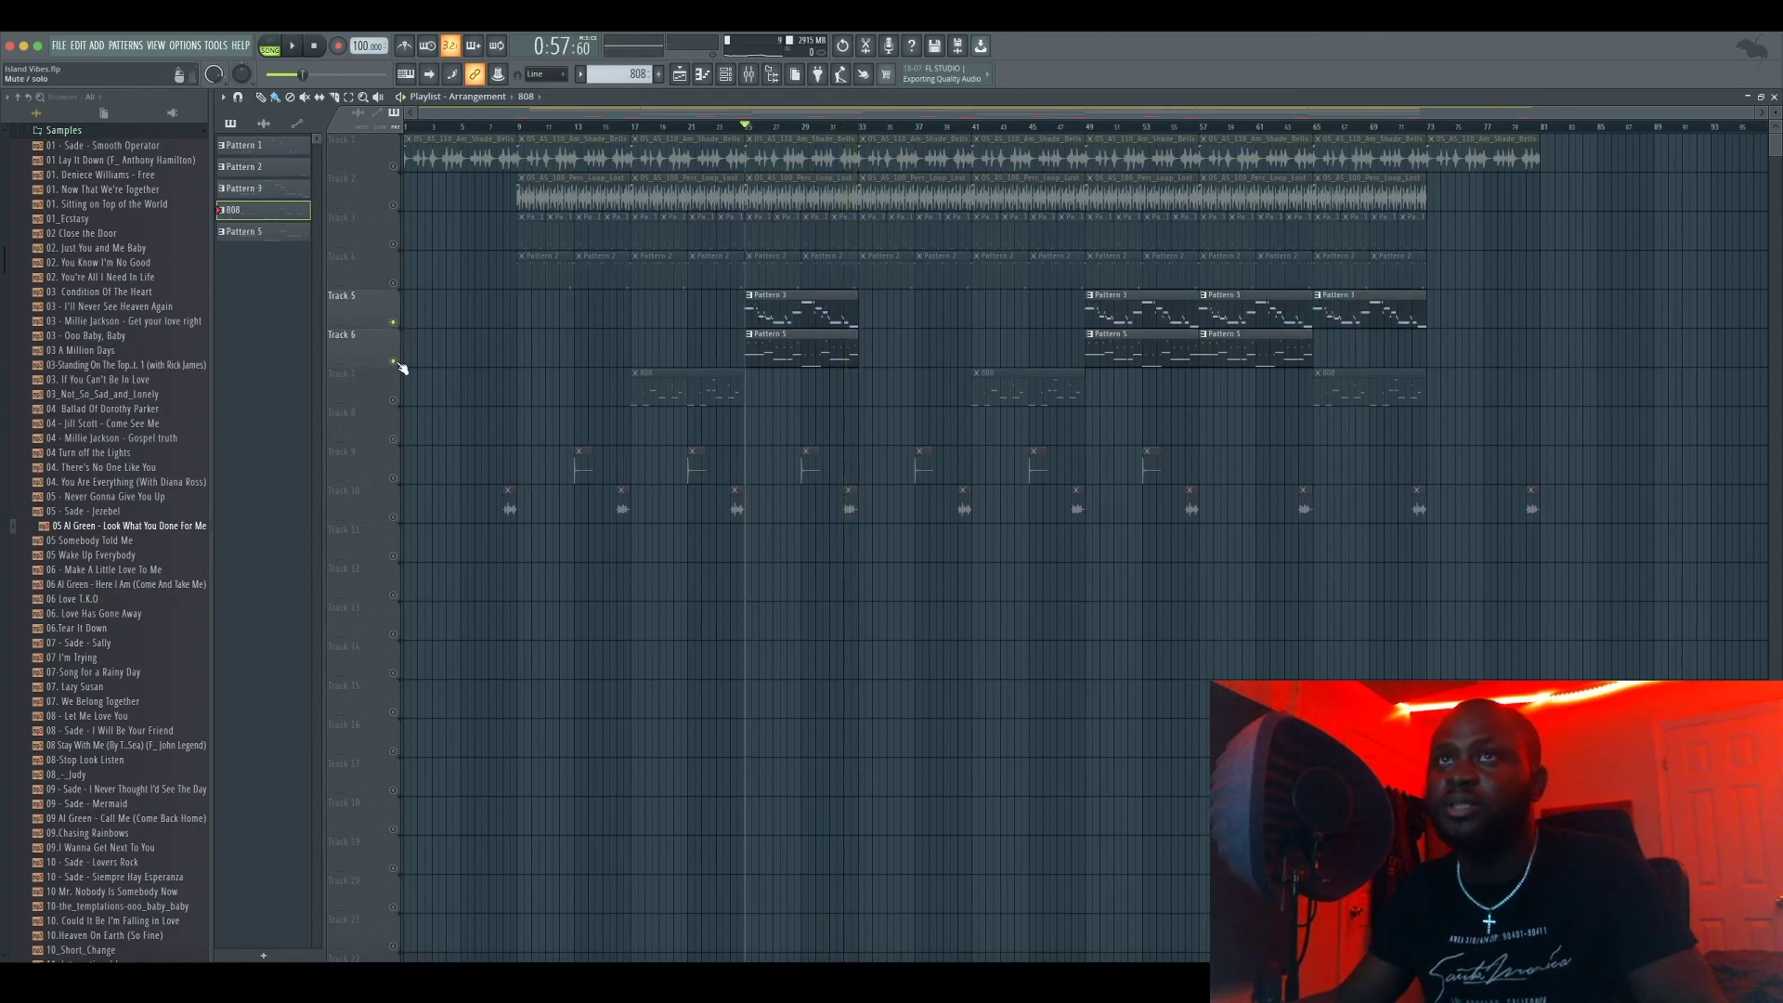
click(393, 362)
key(space)
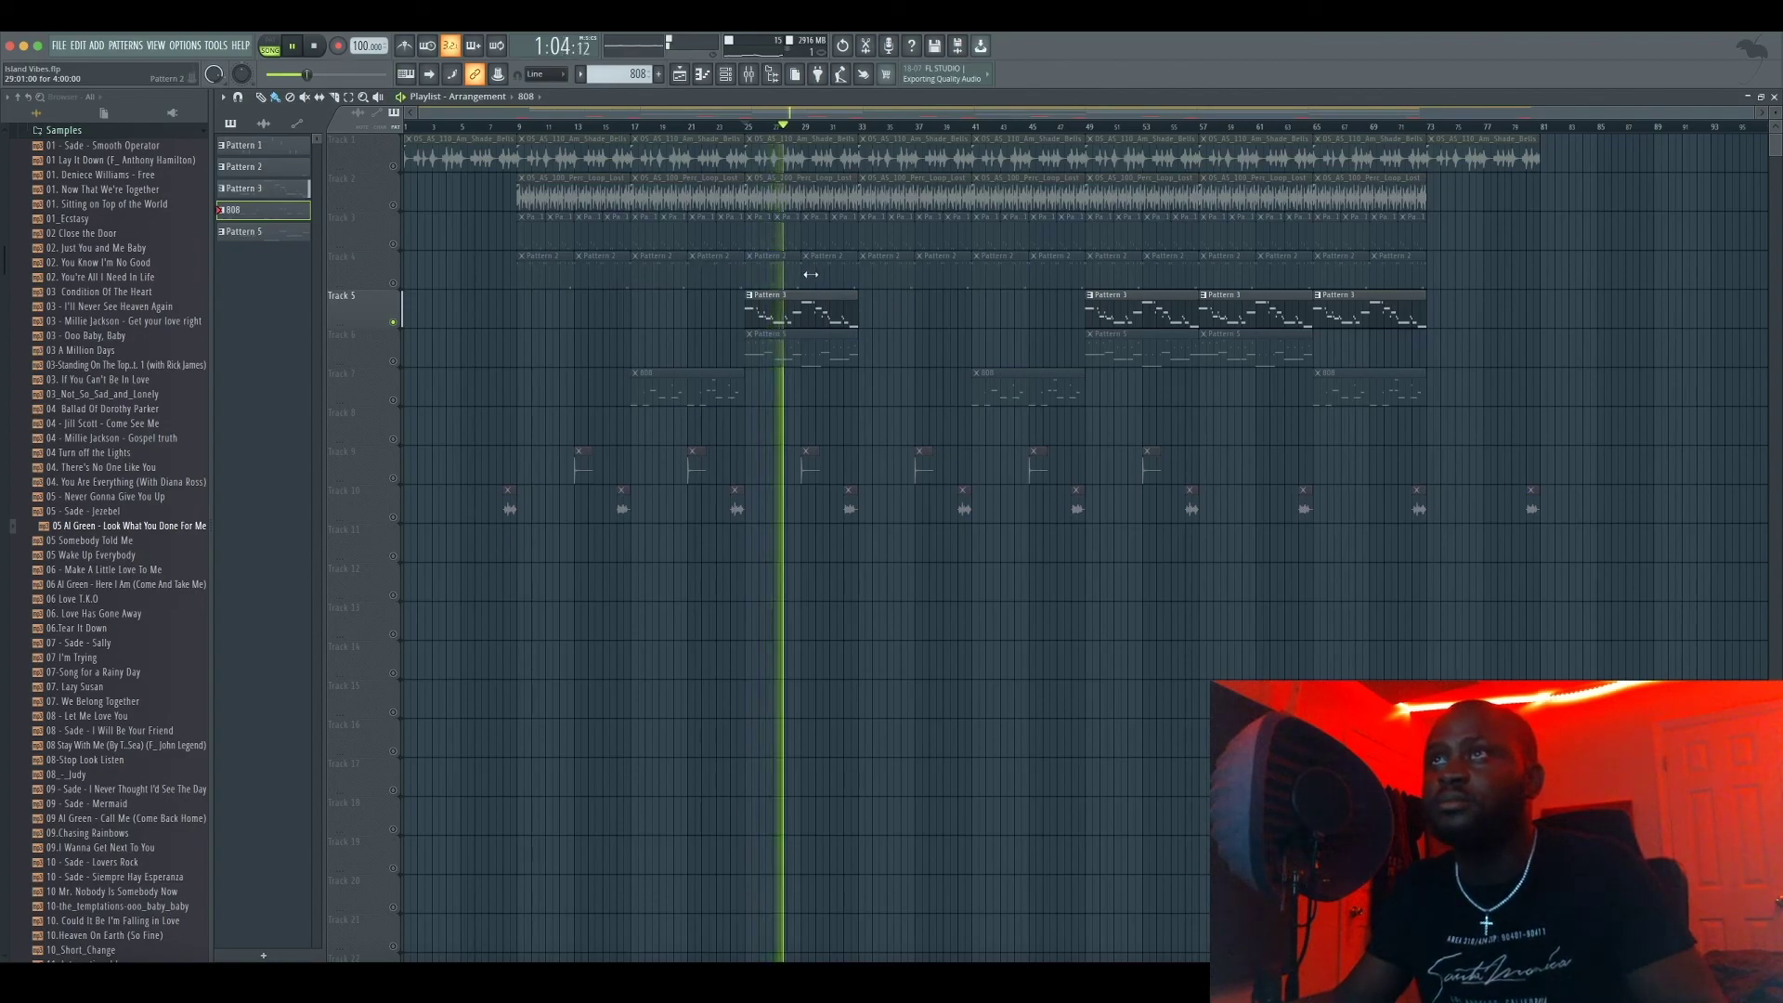
double_click(810, 313)
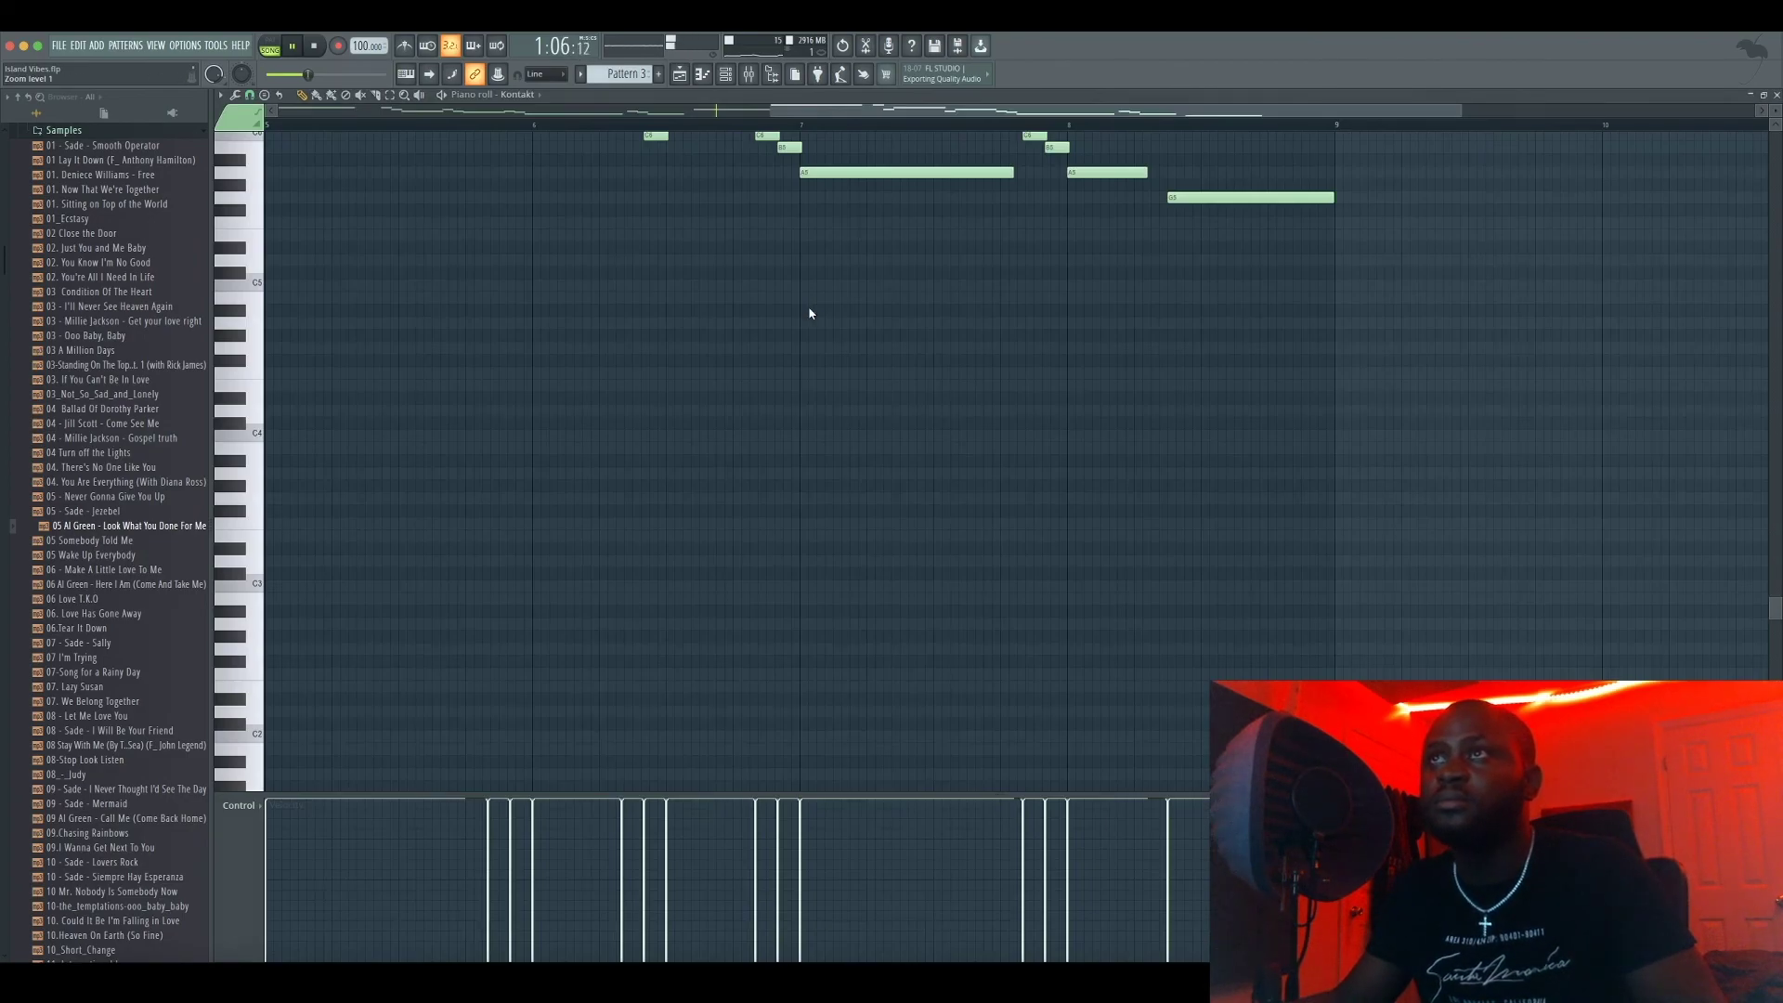
scroll(789, 558, up, 6)
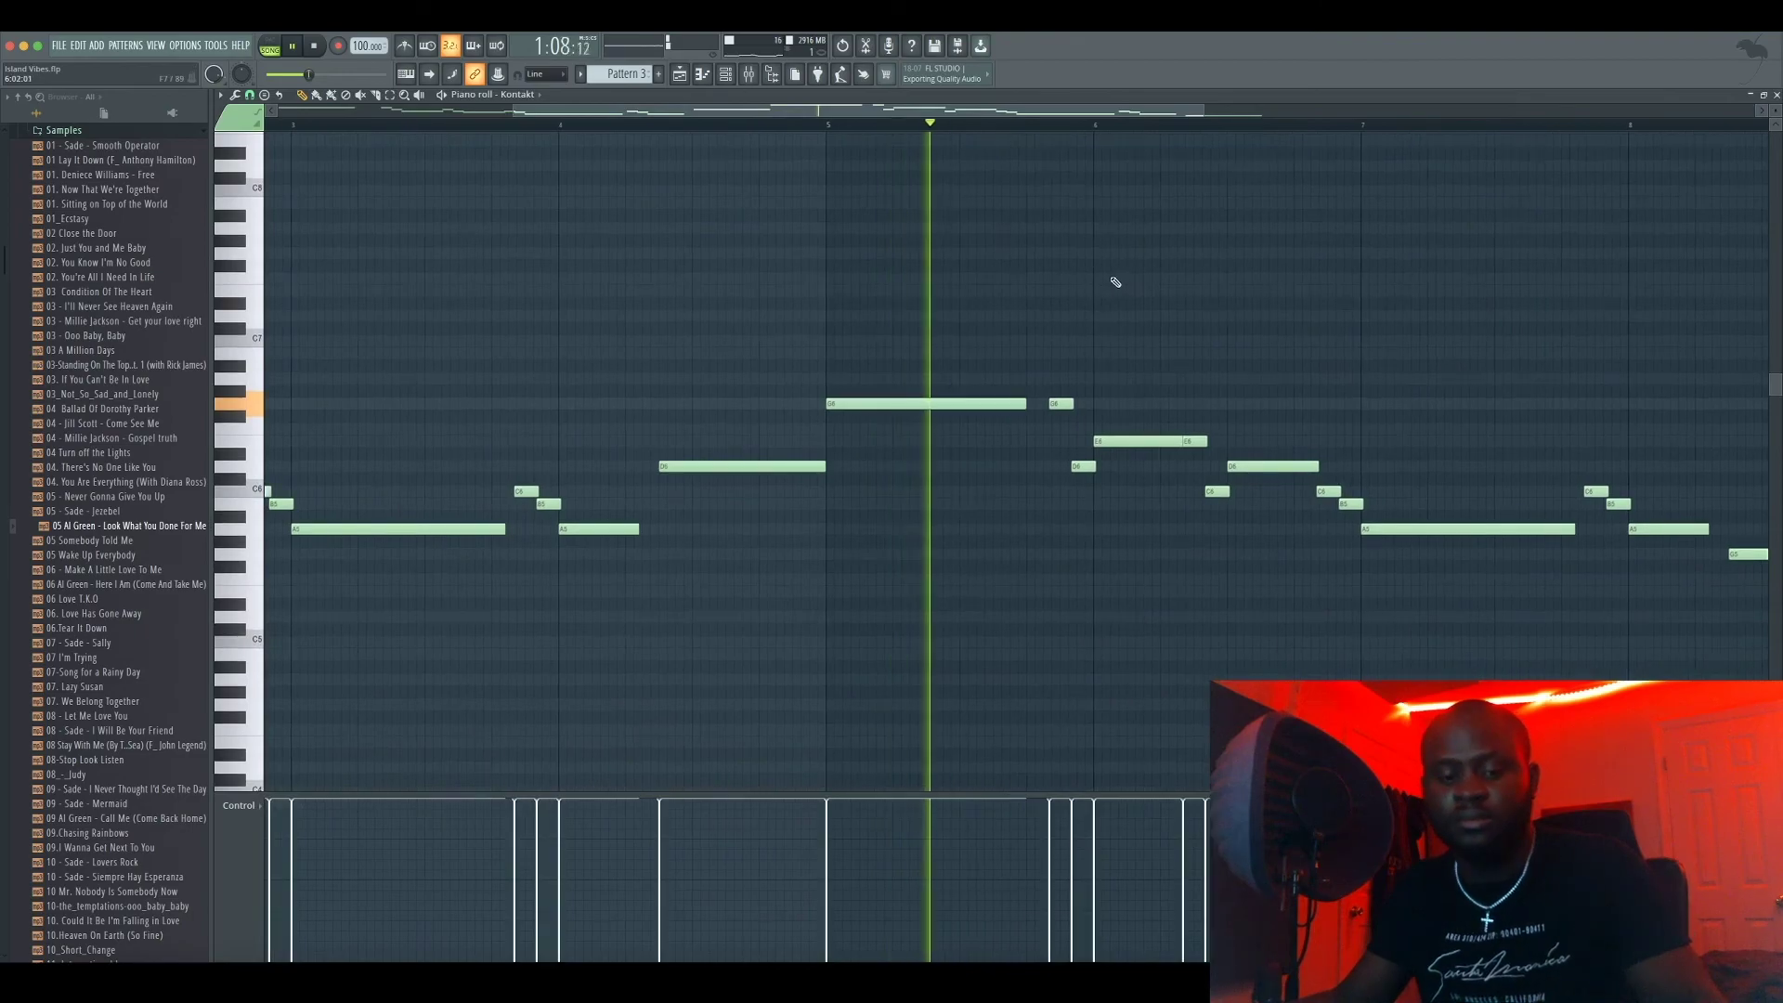
ctrl+scroll(1056, 284, down, 3)
mouse_move(887, 307)
mouse_down()
mouse_move(815, 261)
mouse_move(951, 259)
mouse_up()
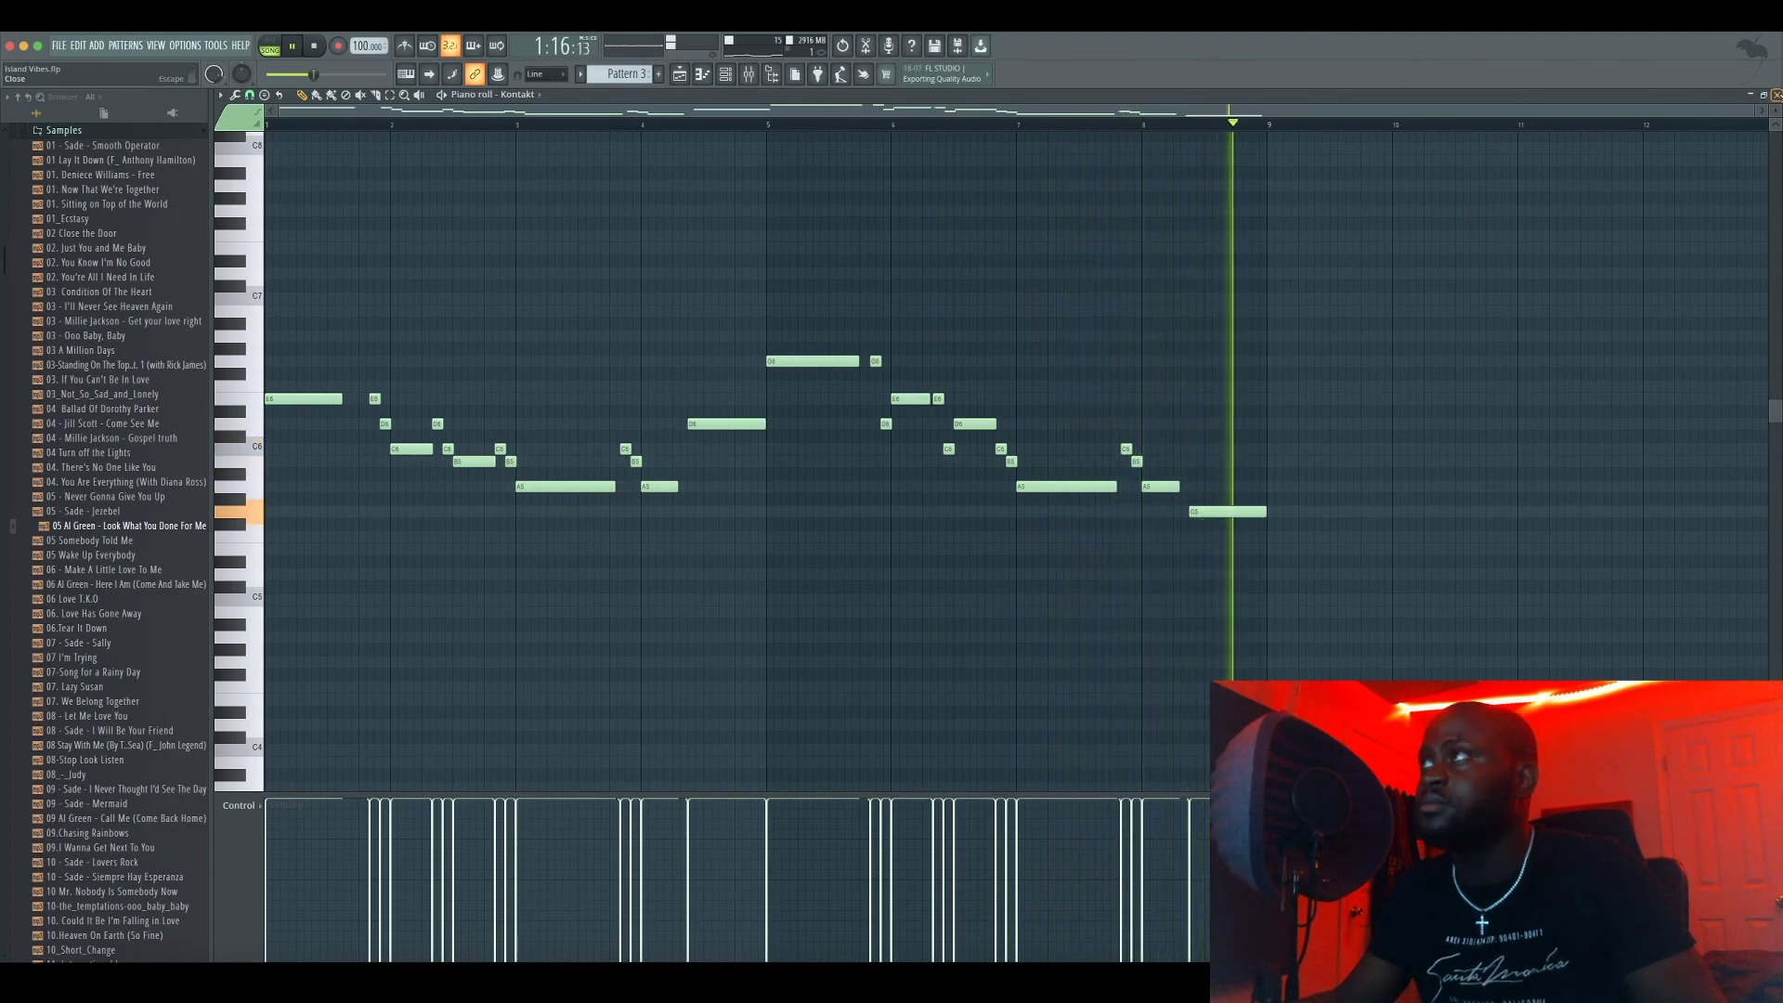
click(1776, 95)
key(space)
Unmute Track 6 and Track 1's melody, then play them together from bar 25
click(394, 362)
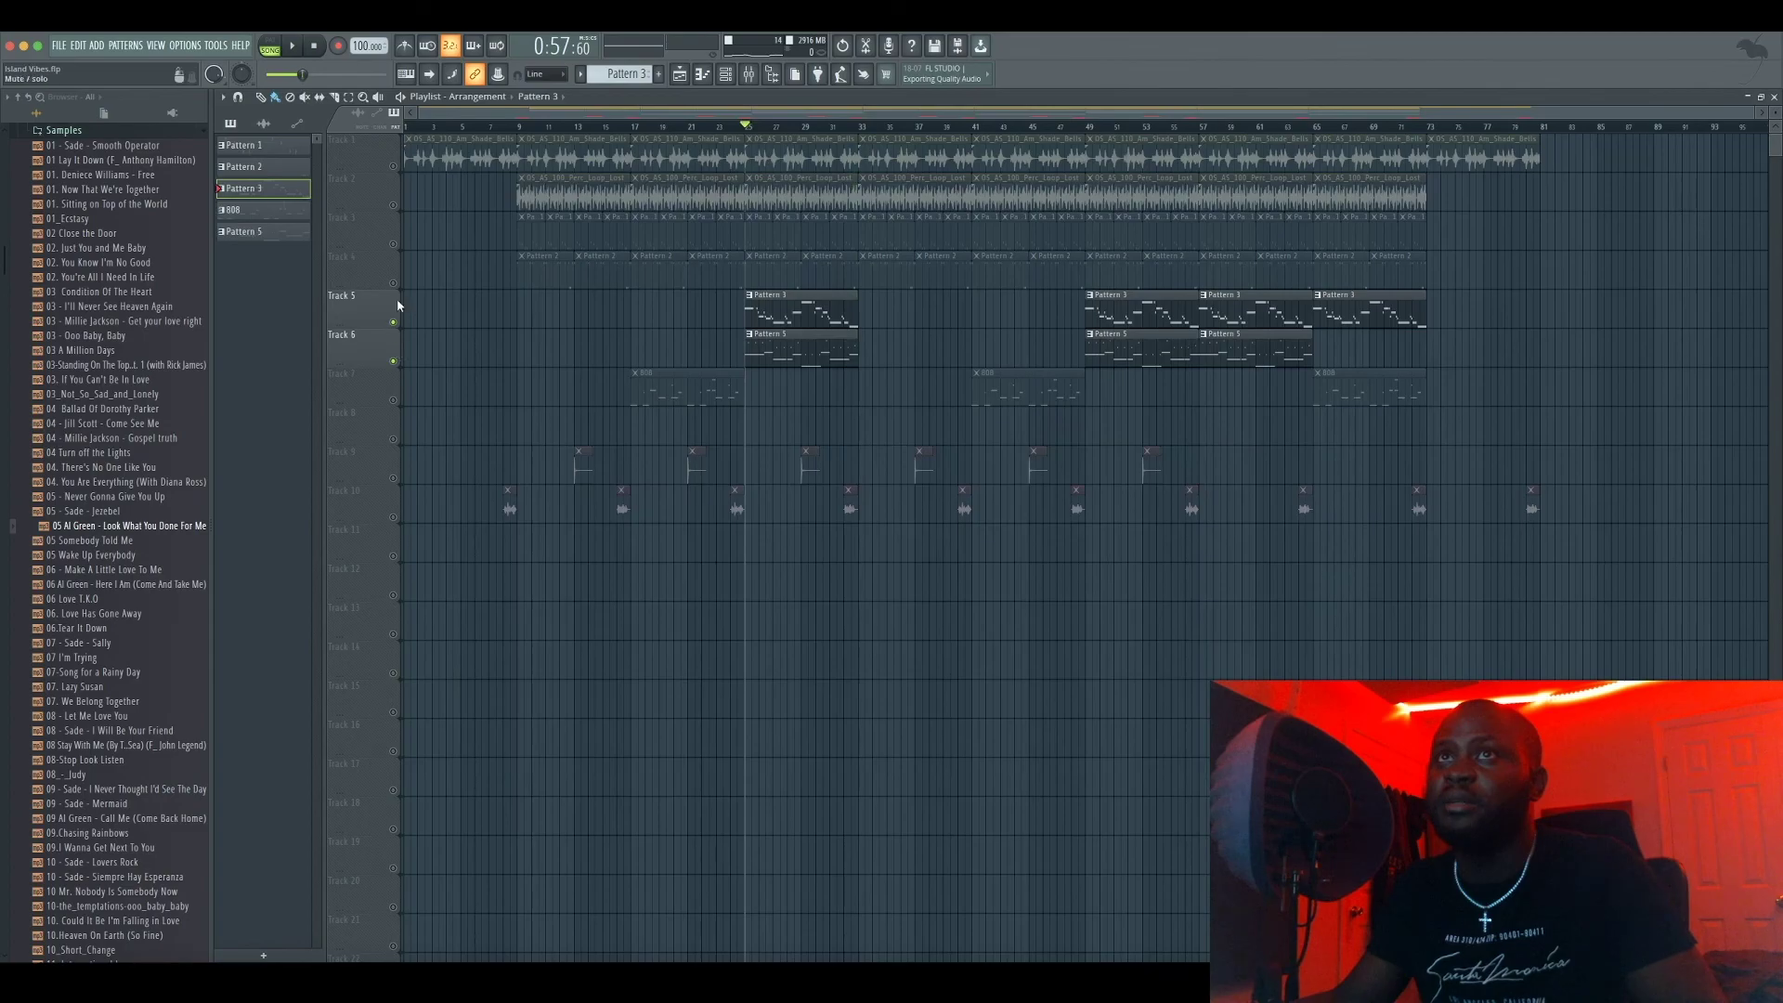
click(393, 168)
key(space)
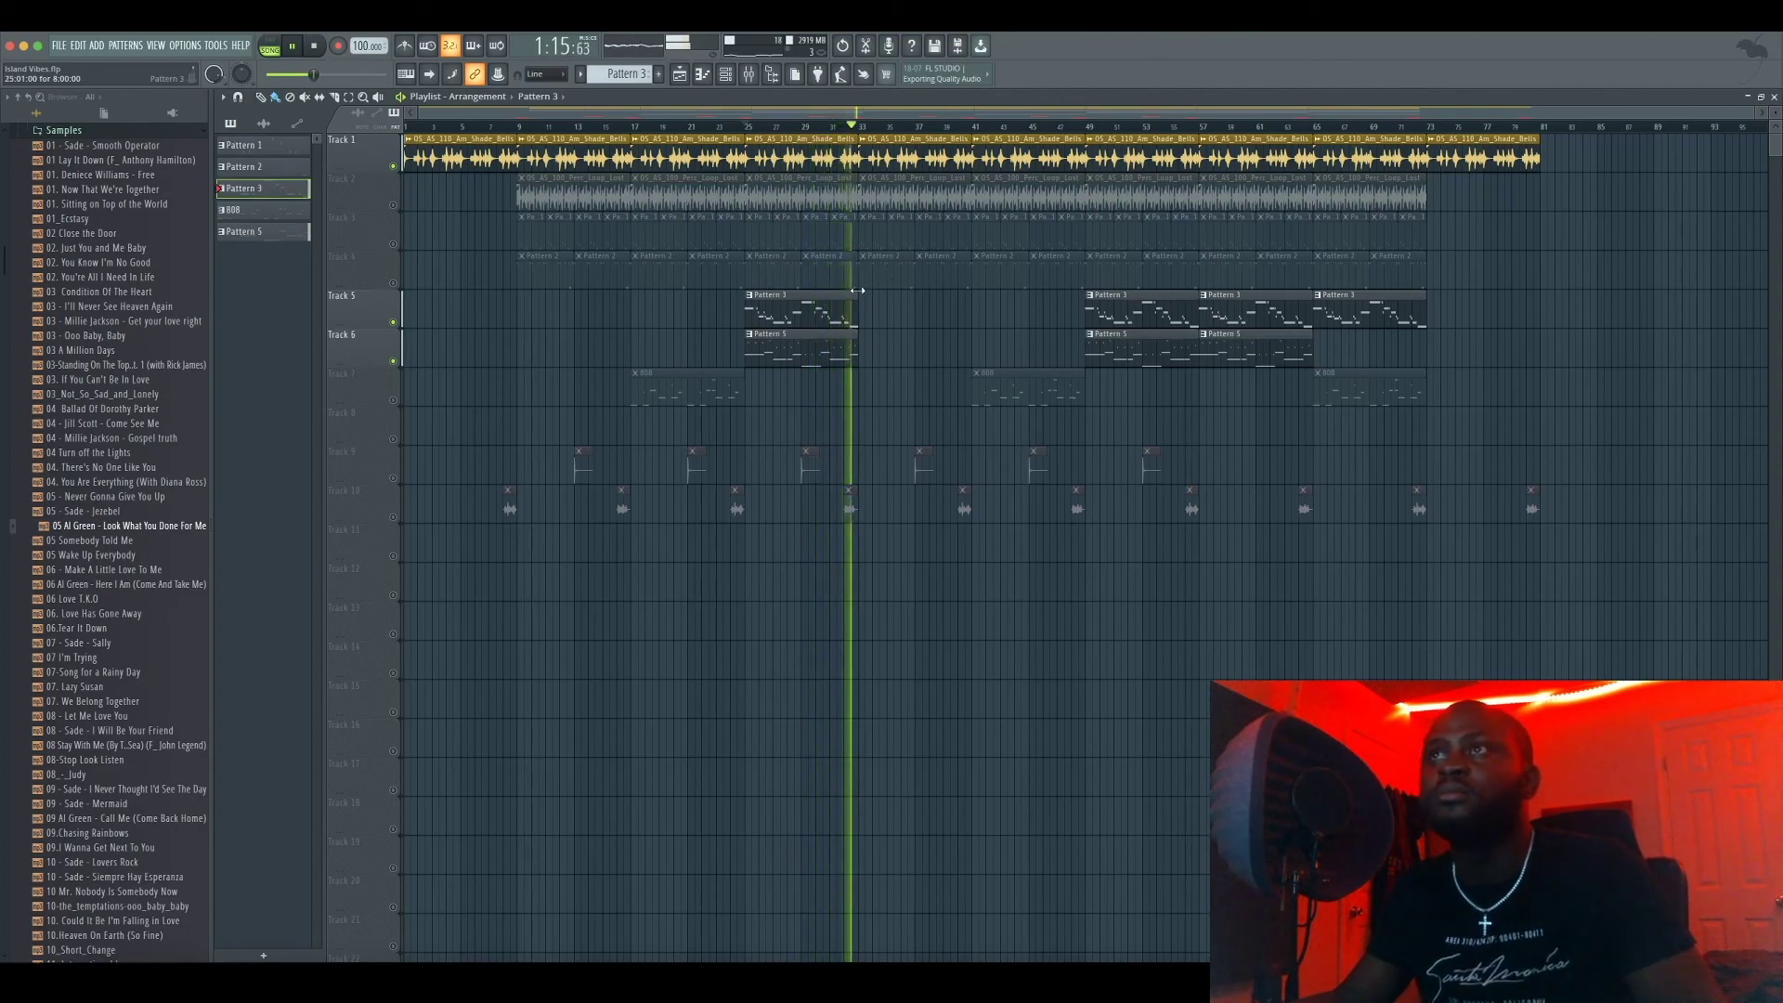
Restore all ten tracks to the mix and replay the full beat from bar 25
key(space)
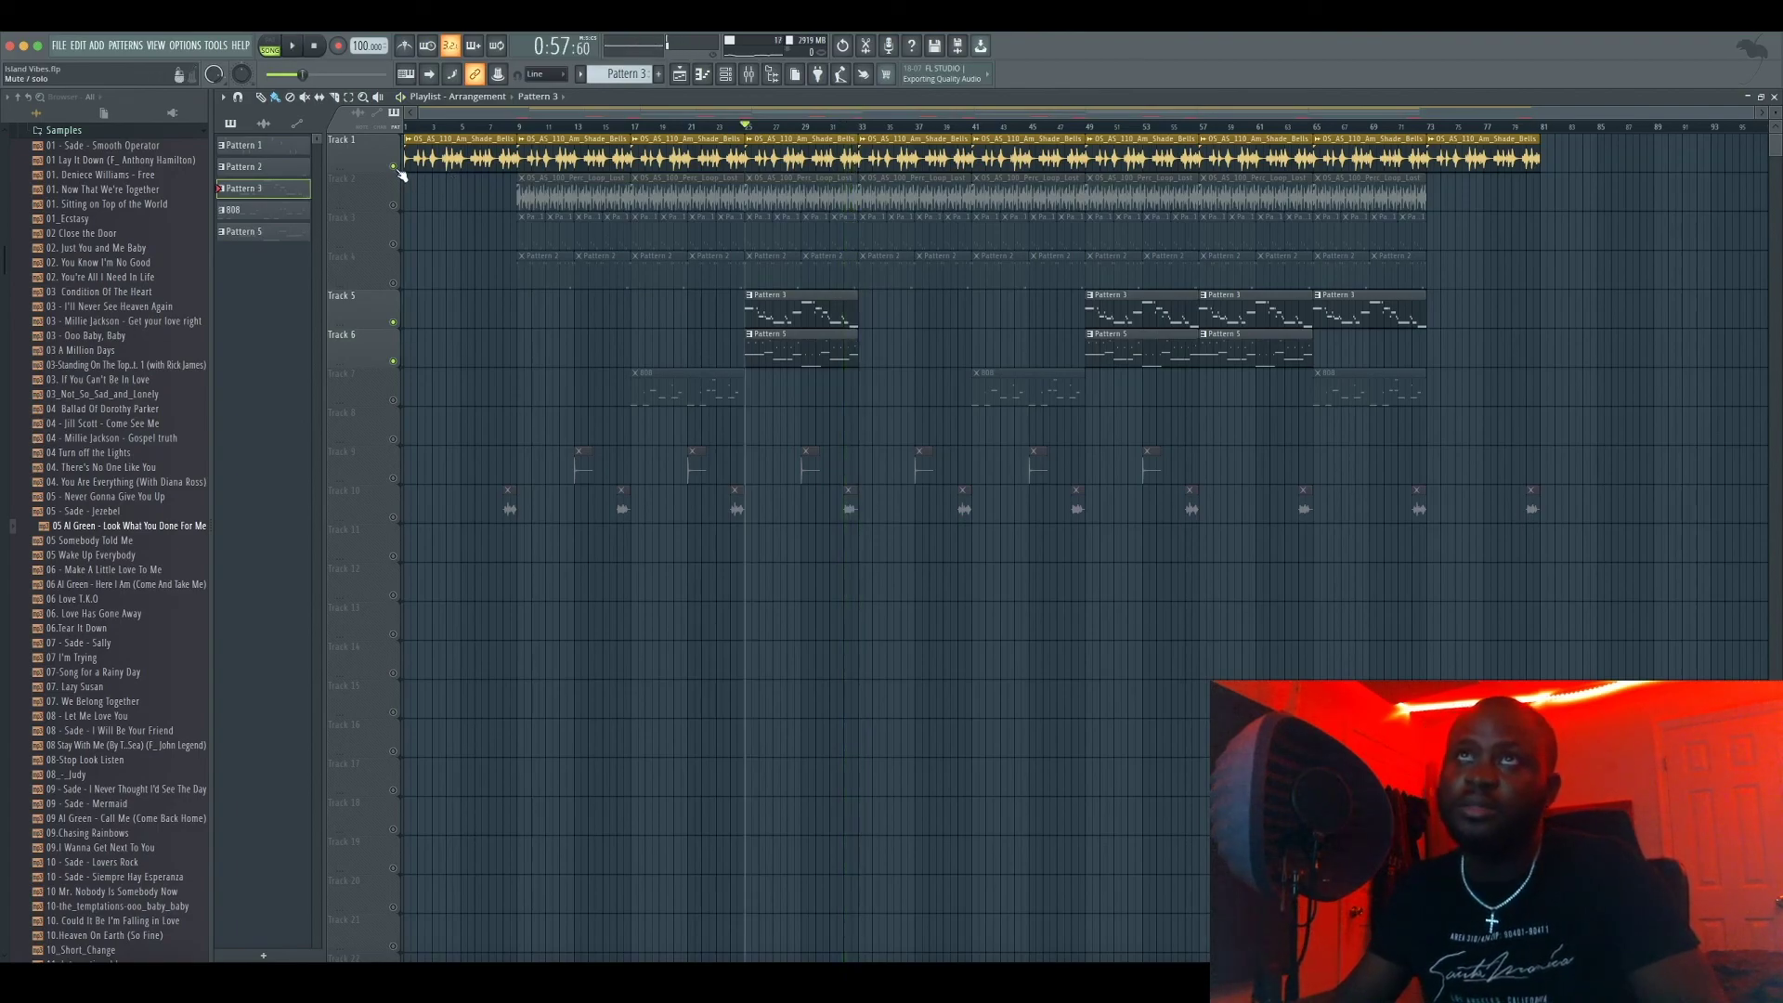
click(395, 168)
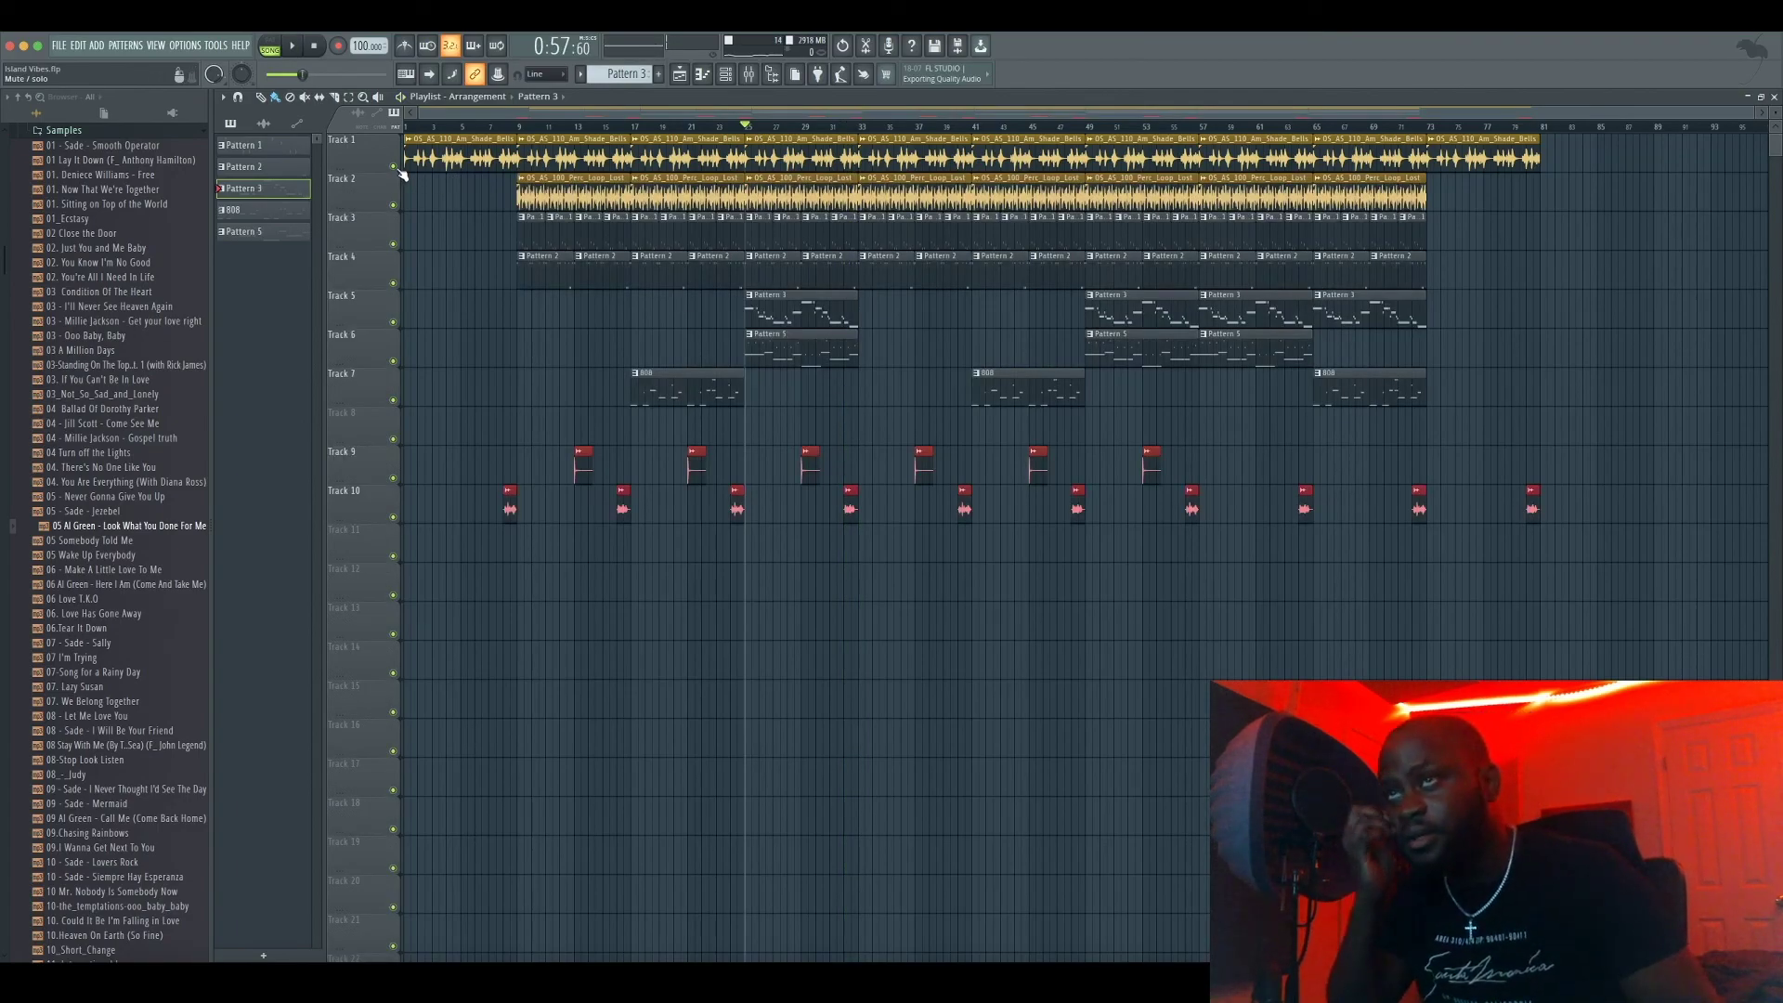
key(space)
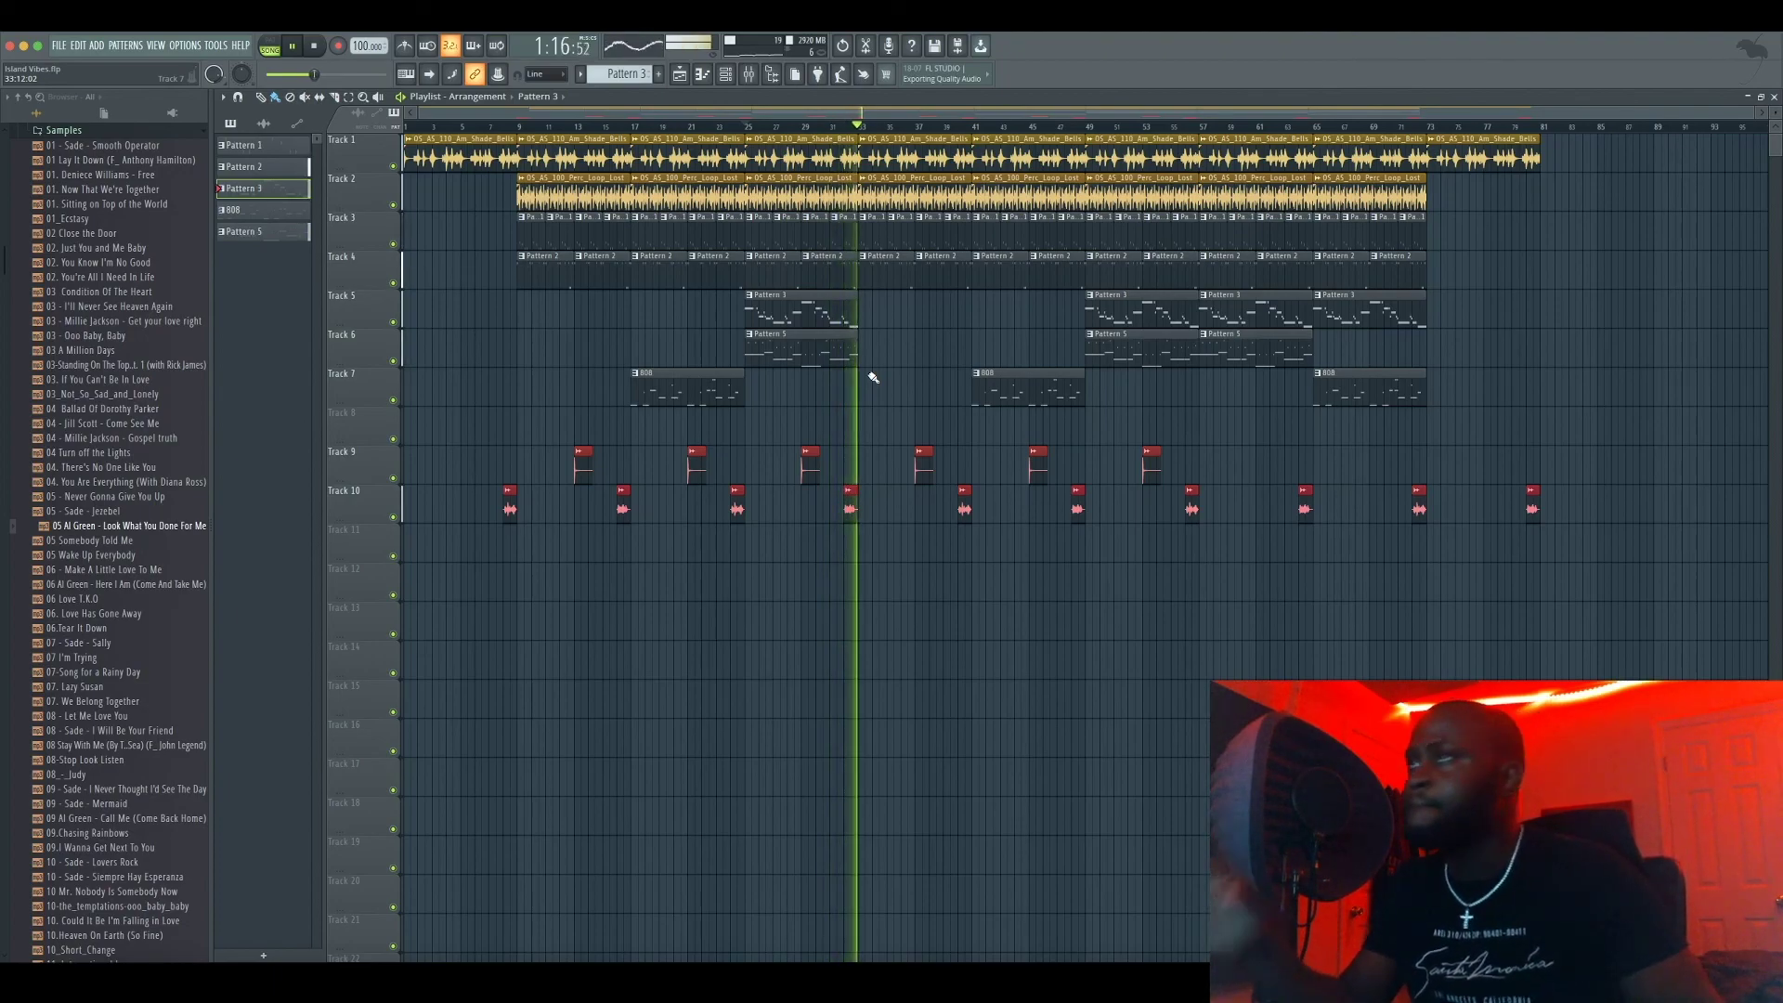
key(space)
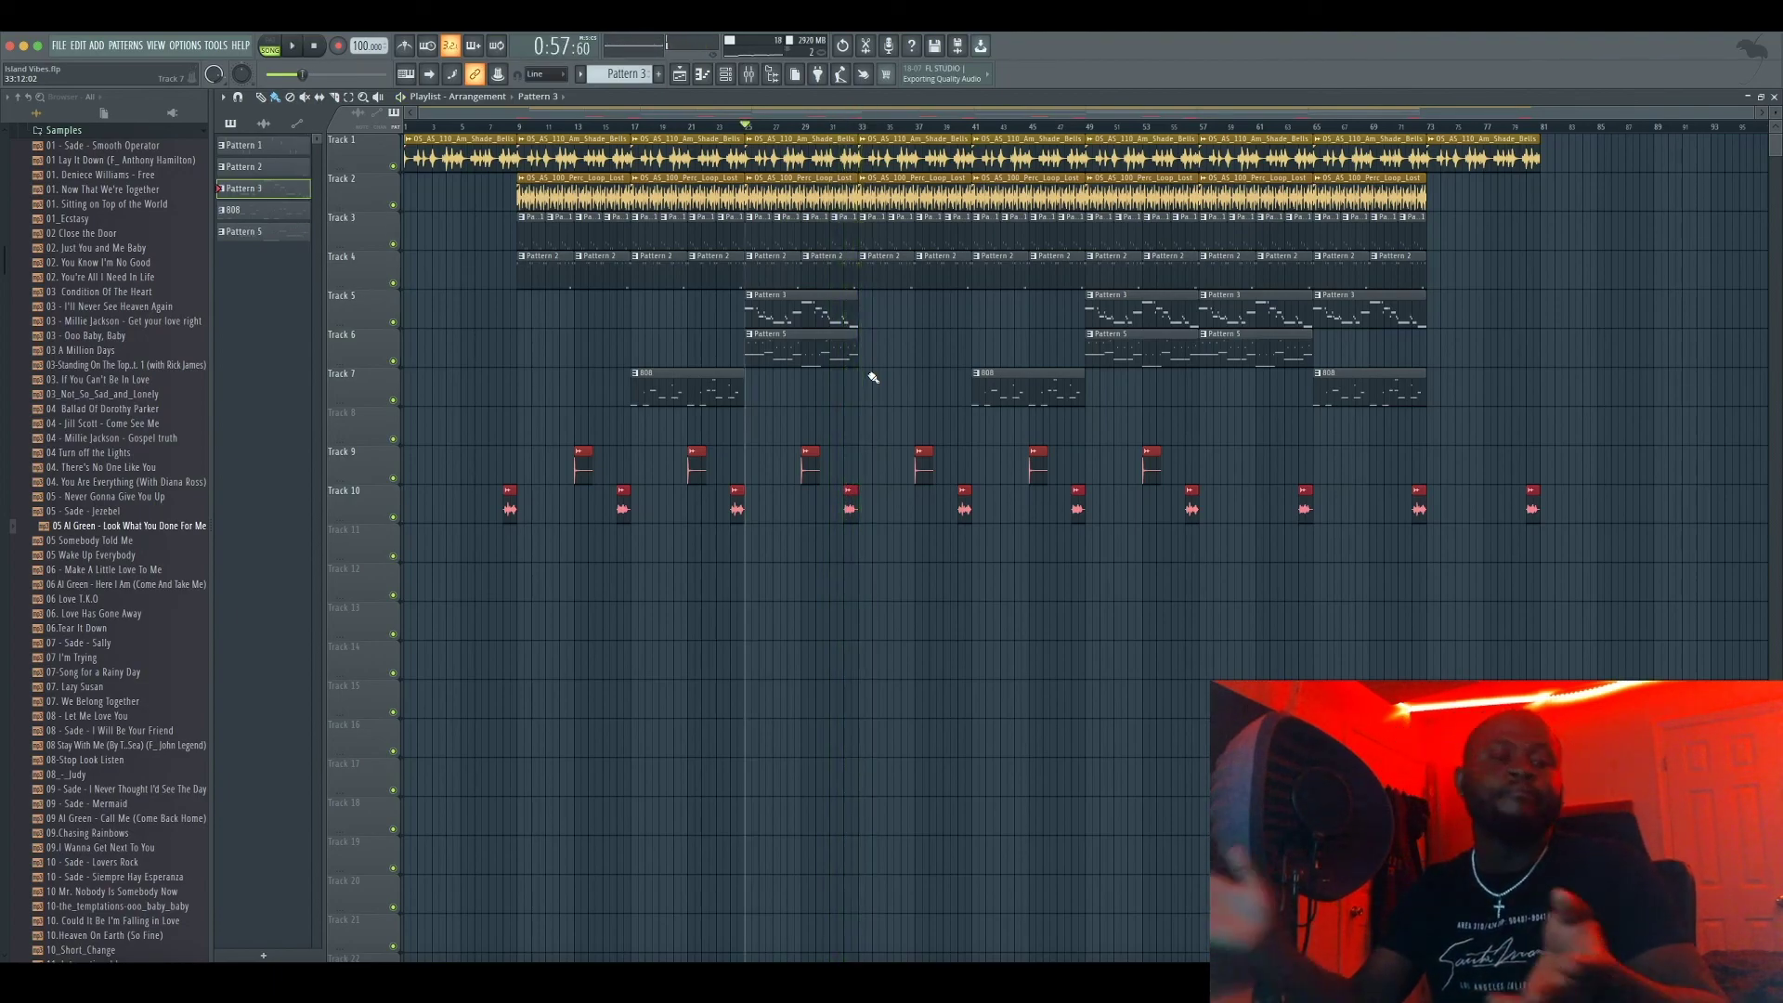